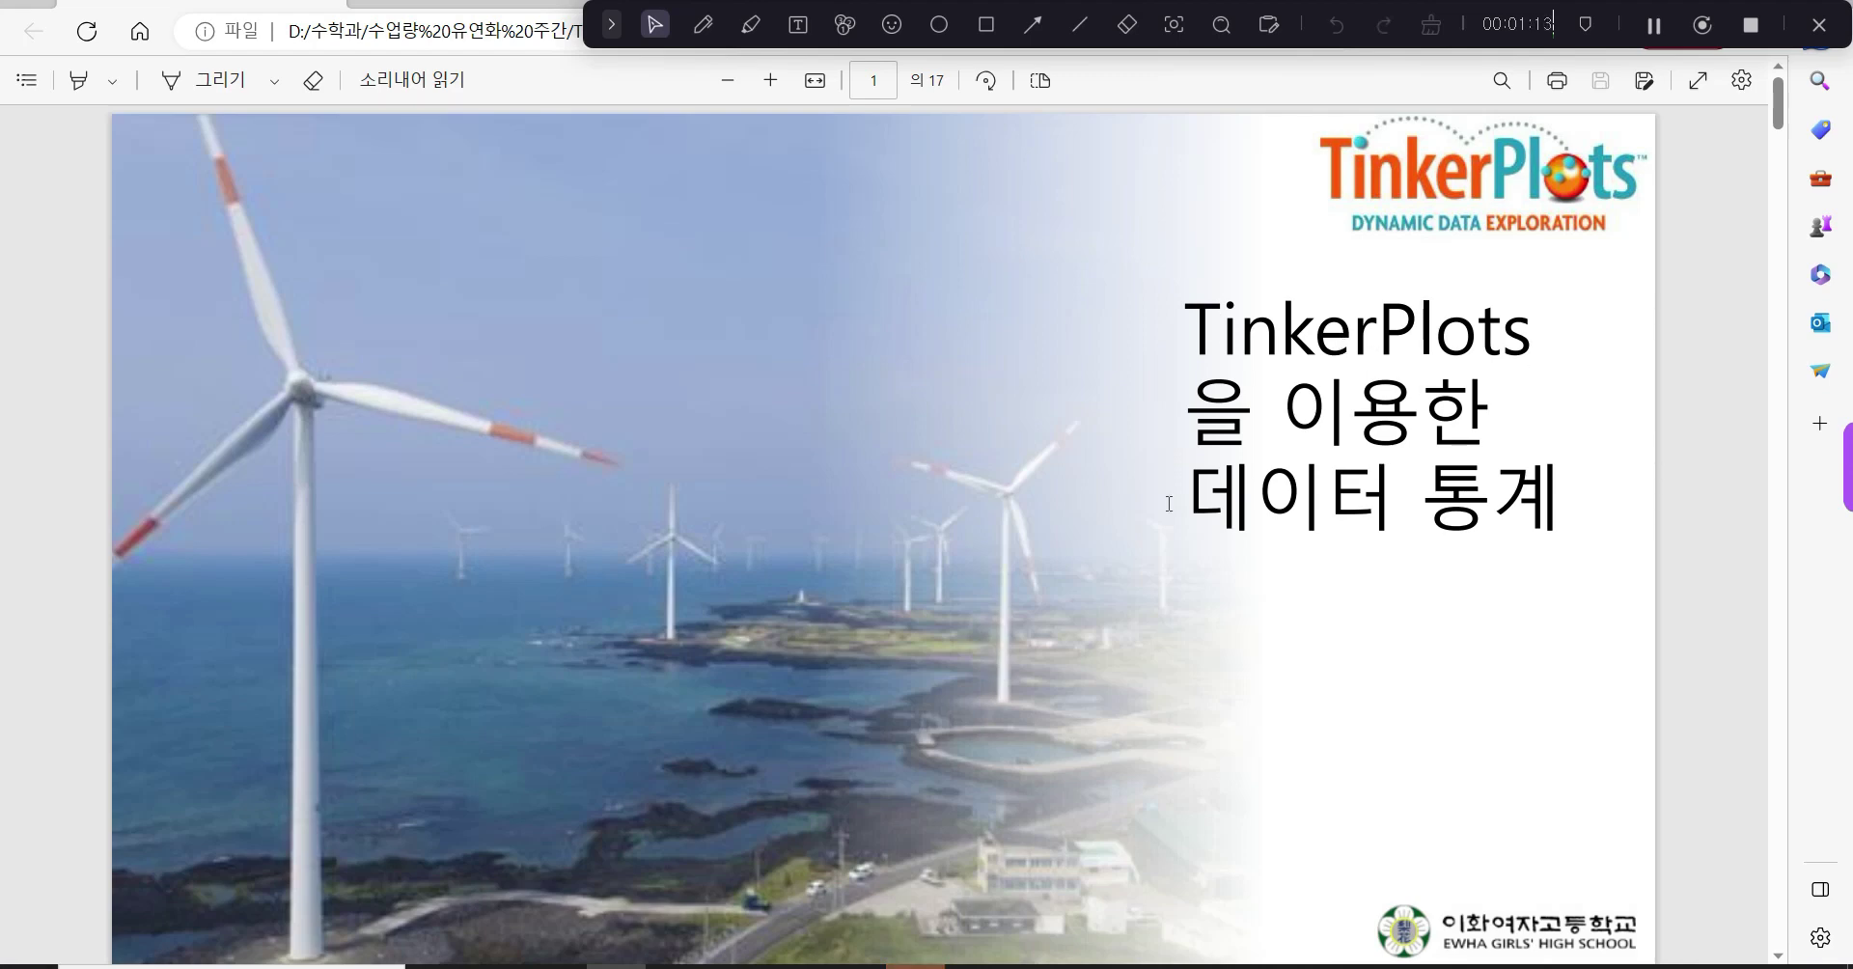
# Read the PDF slides on data-related search trends, the five data statistics steps and finding Jeju solar generation data.
pyautogui.scroll(-8, 805, 589)
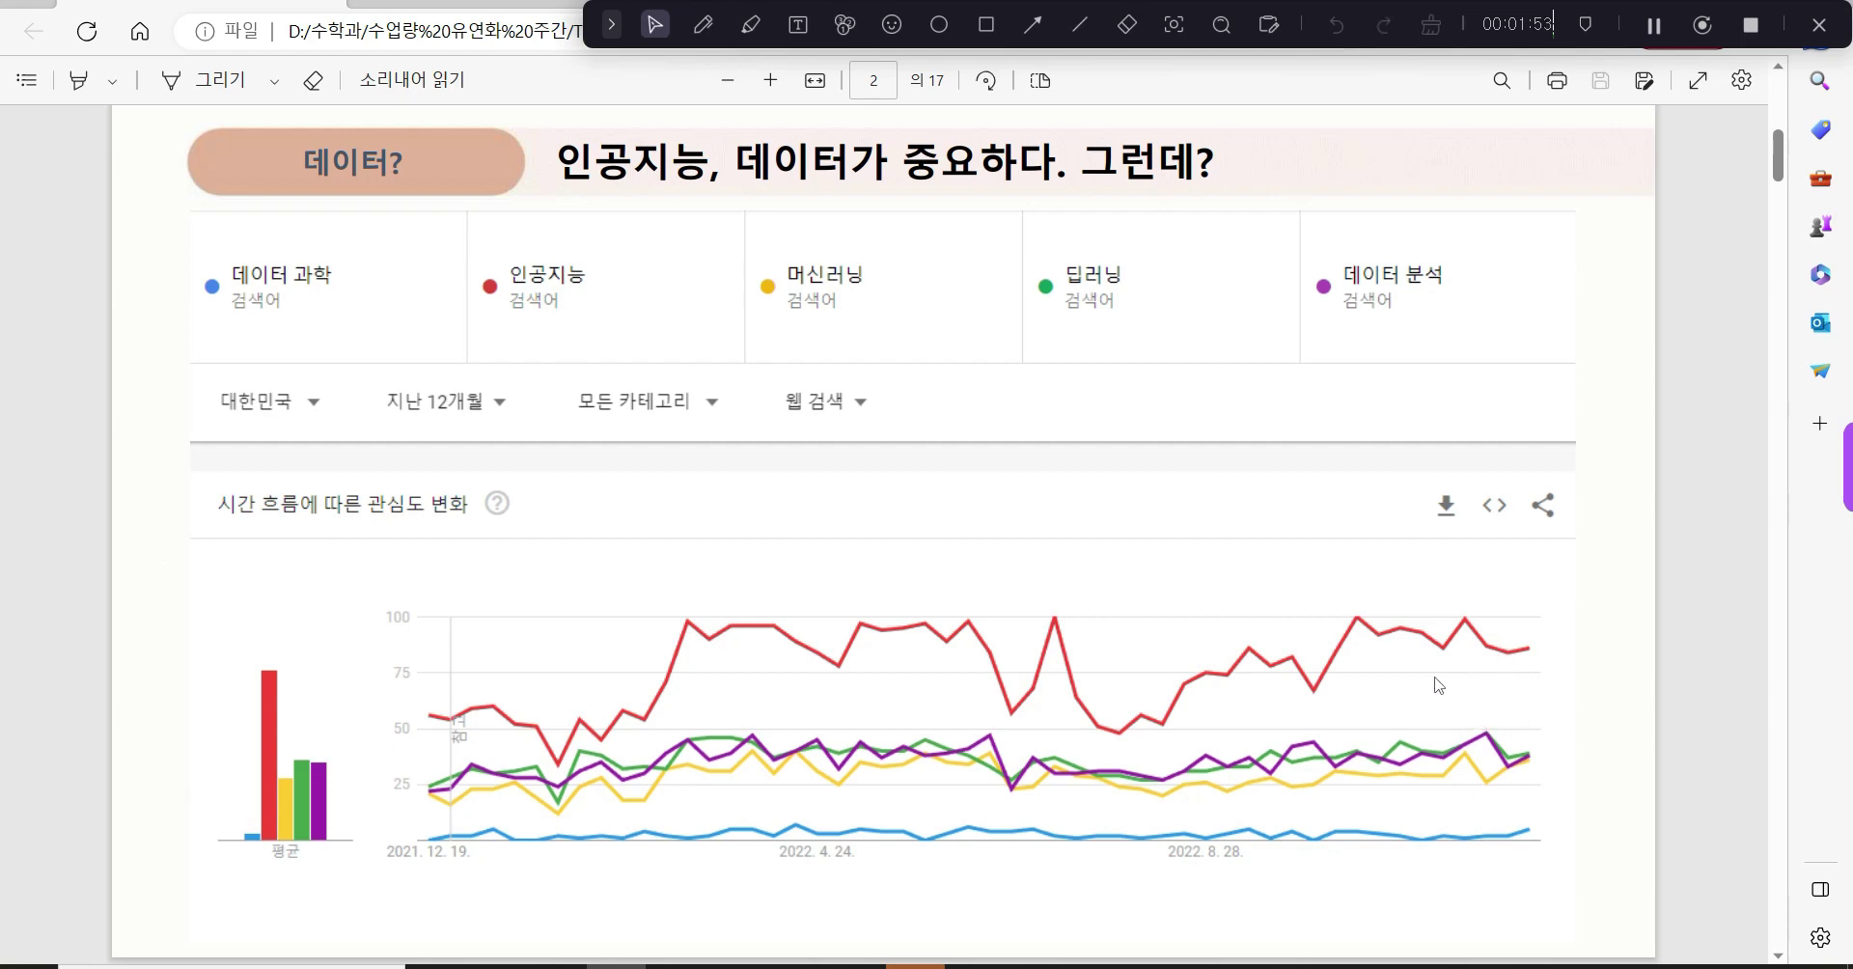
pyautogui.scroll(-10, 1033, 666)
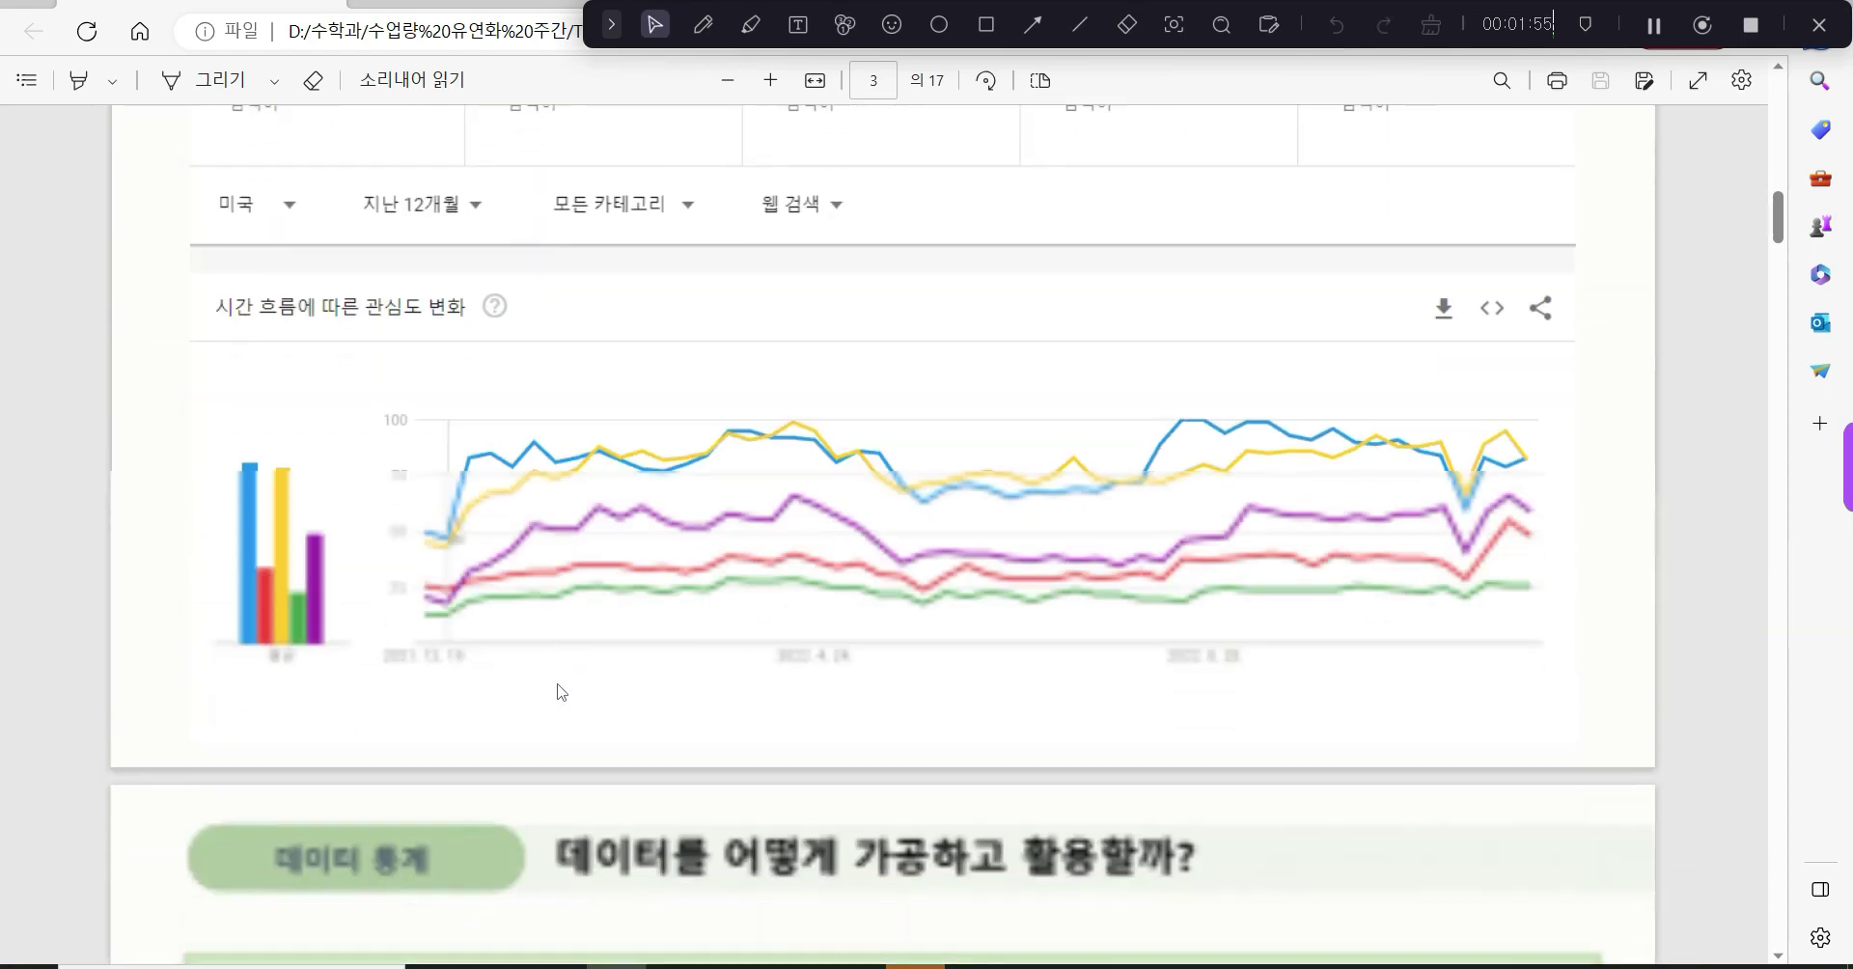
pyautogui.scroll(3, 561, 692)
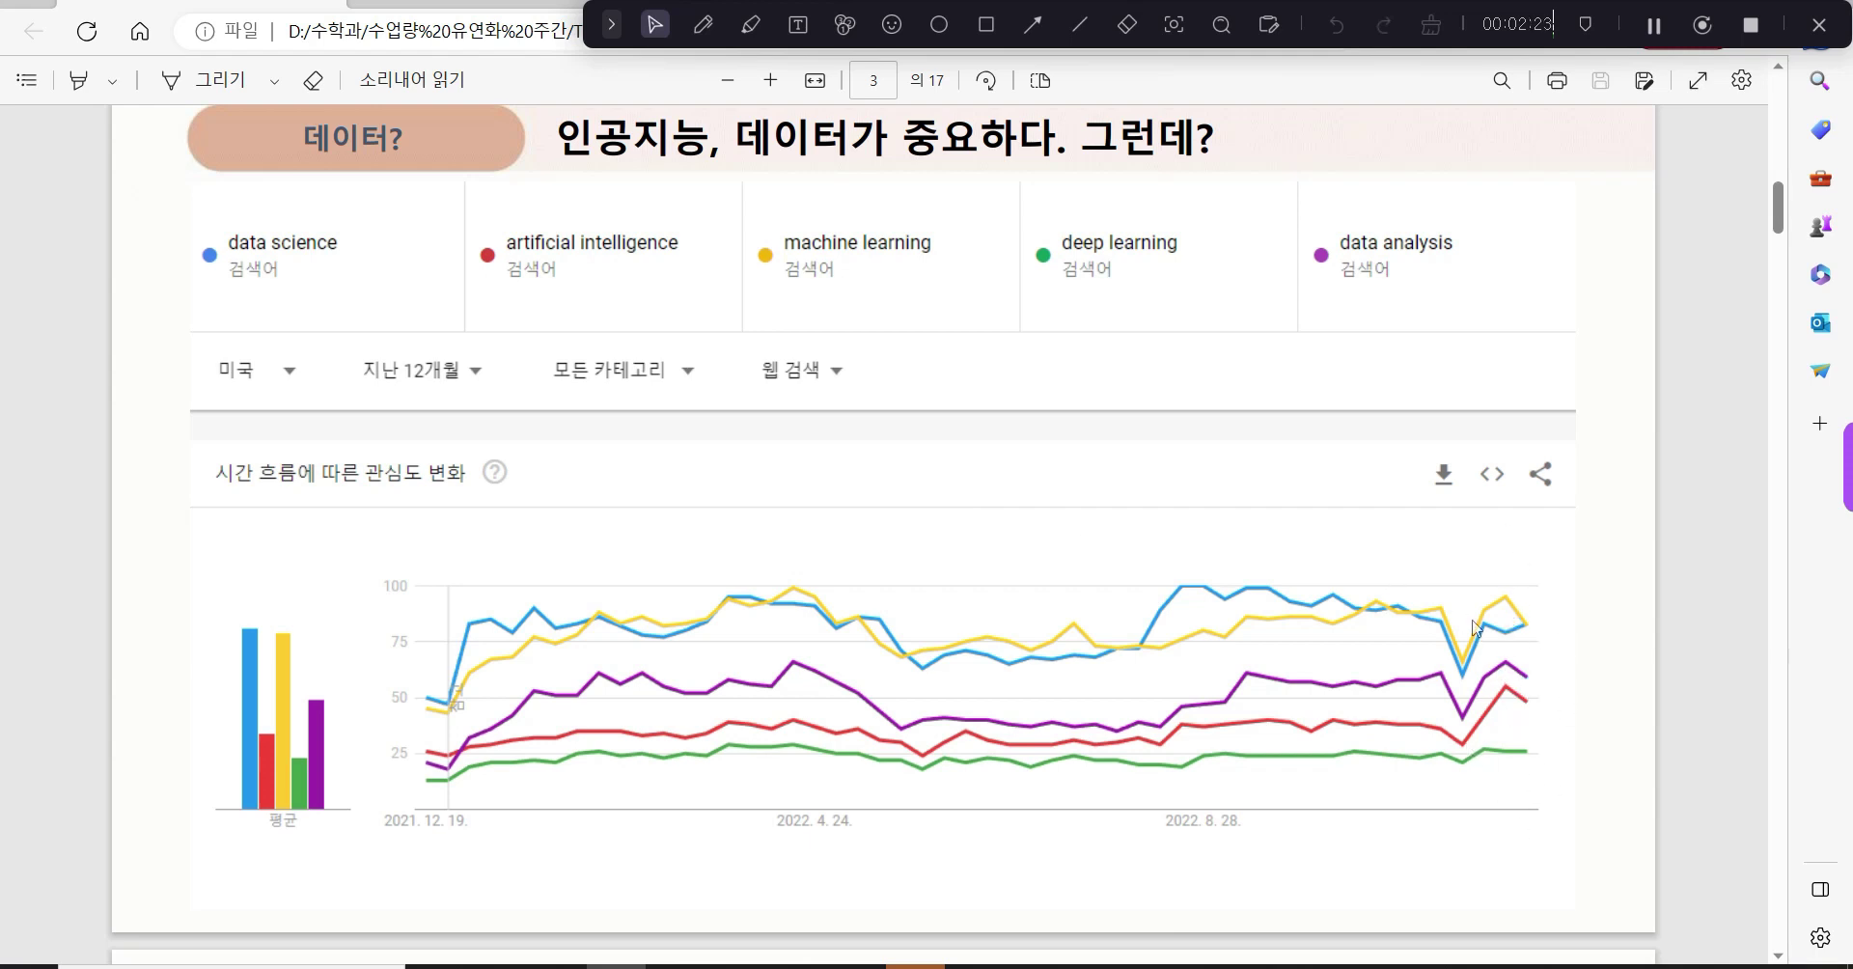
pyautogui.scroll(-10, 1187, 580)
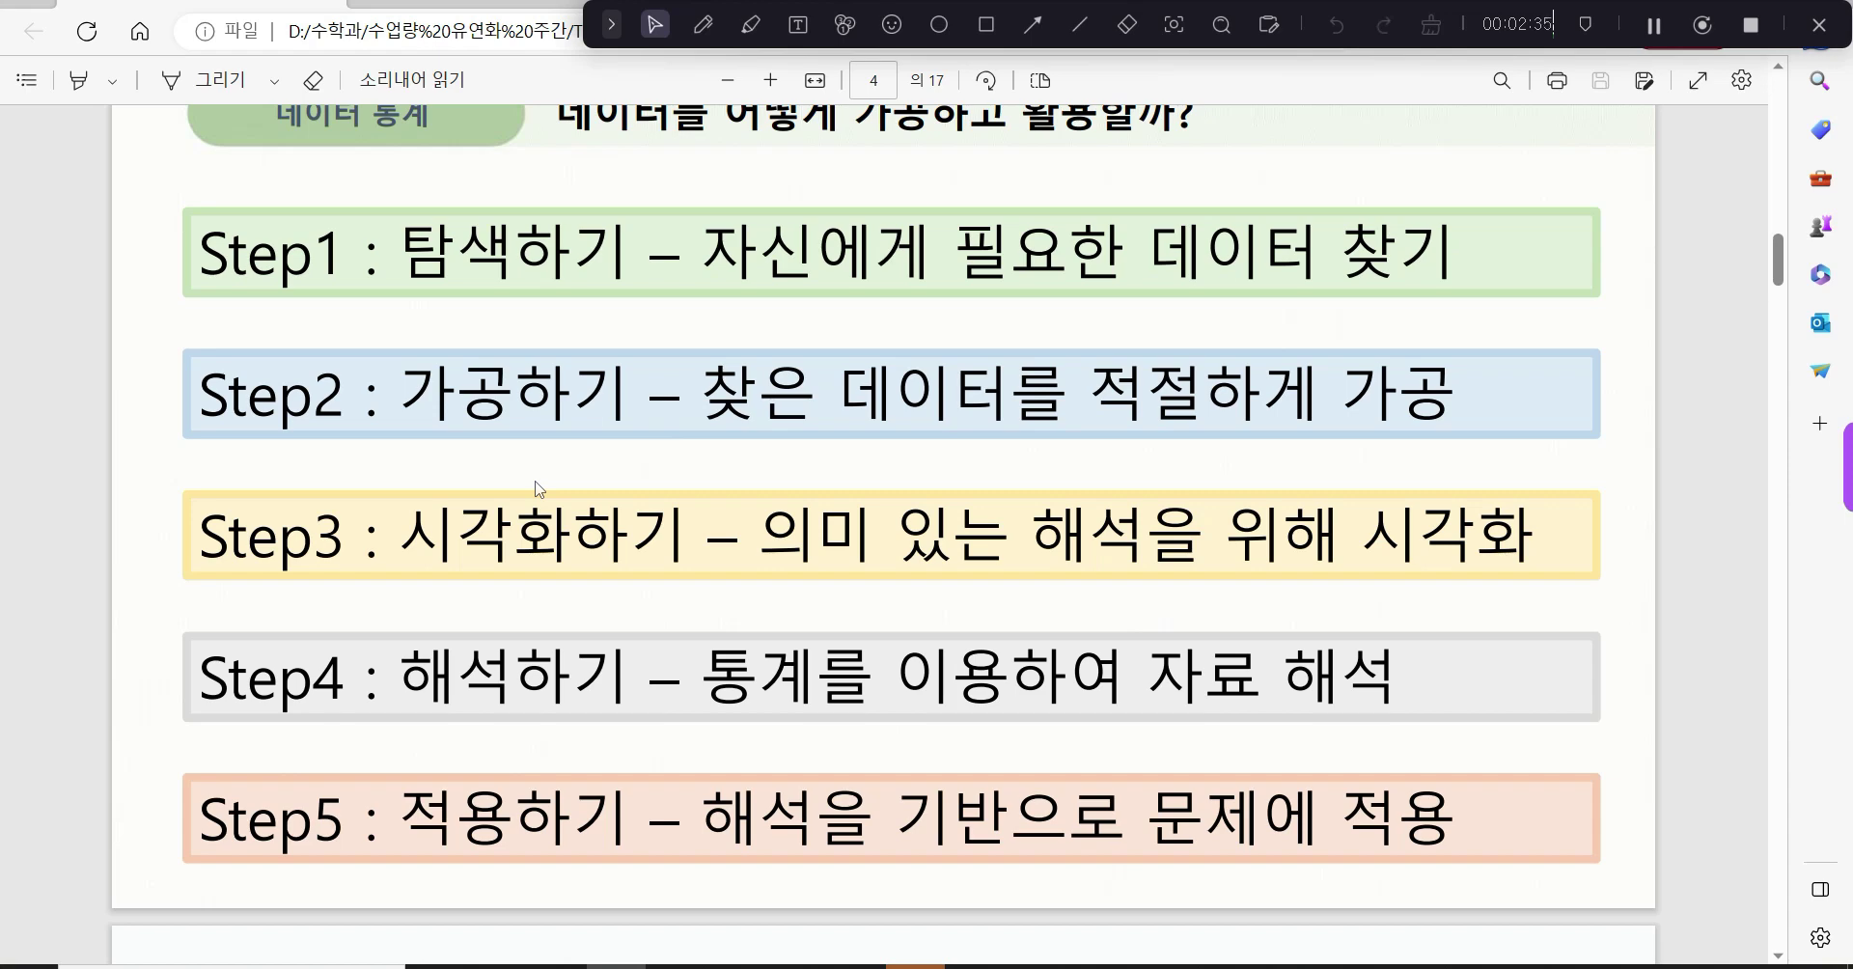
pyautogui.scroll(-5, 510, 502)
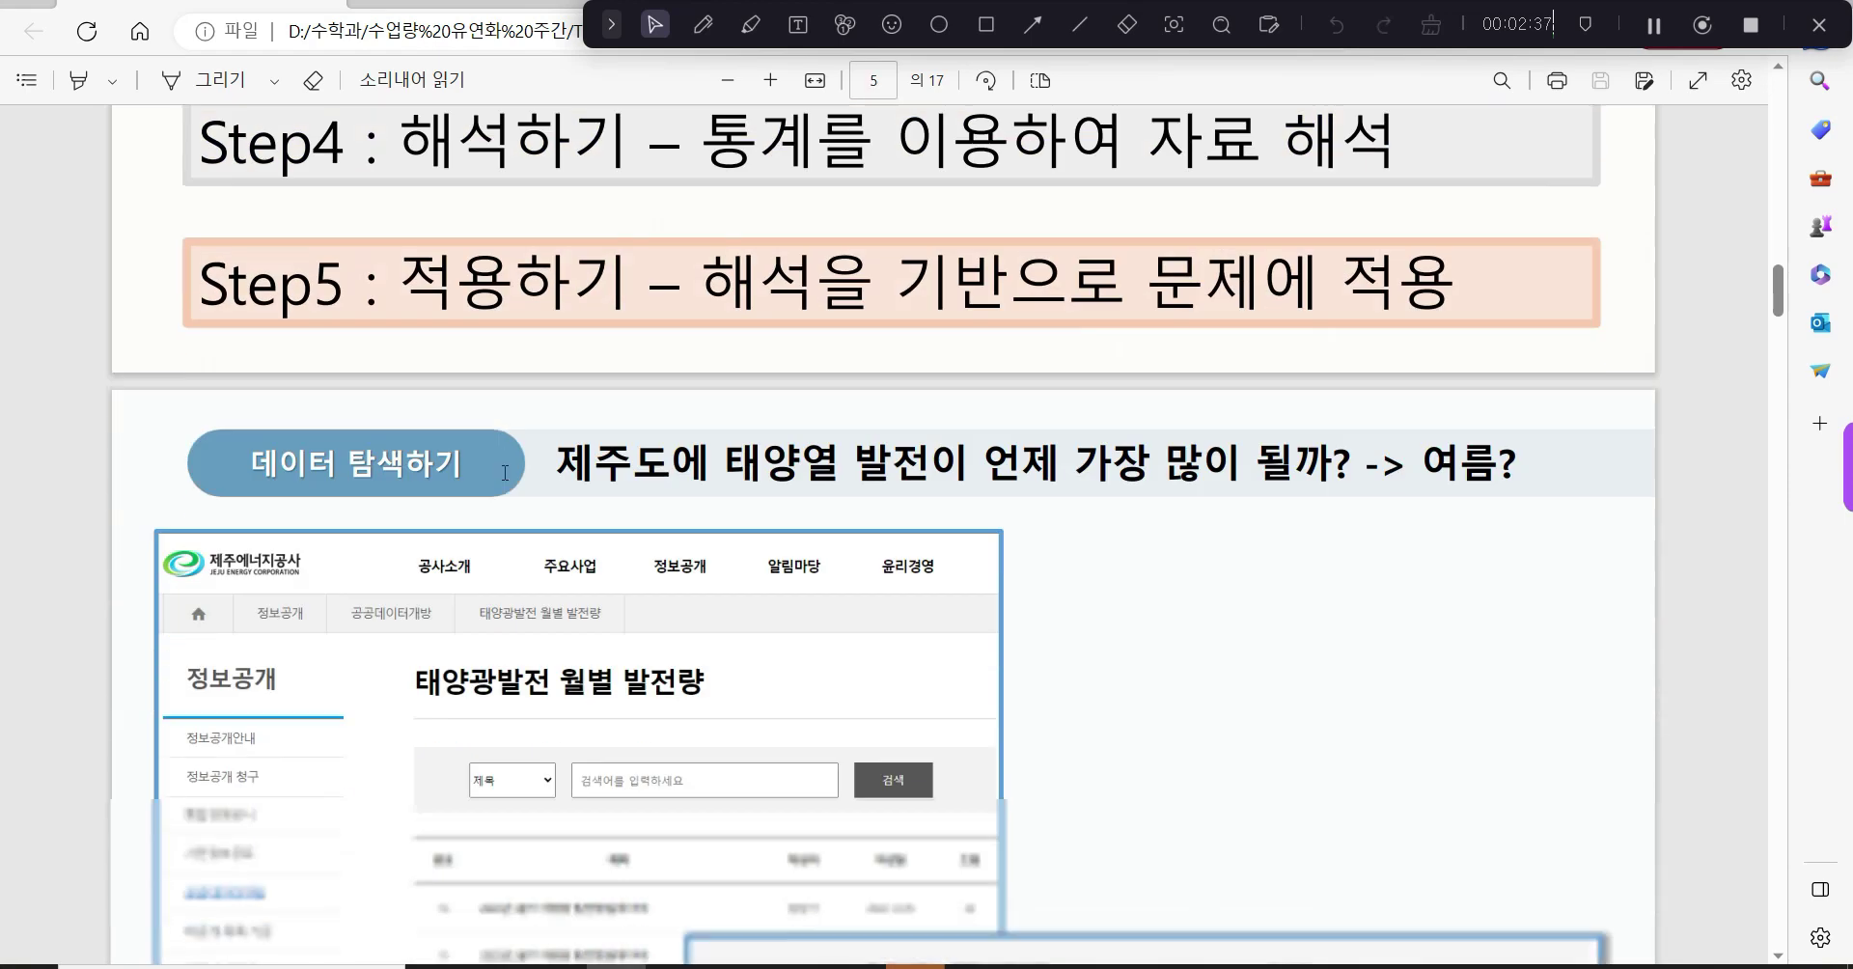
pyautogui.scroll(-2, 504, 473)
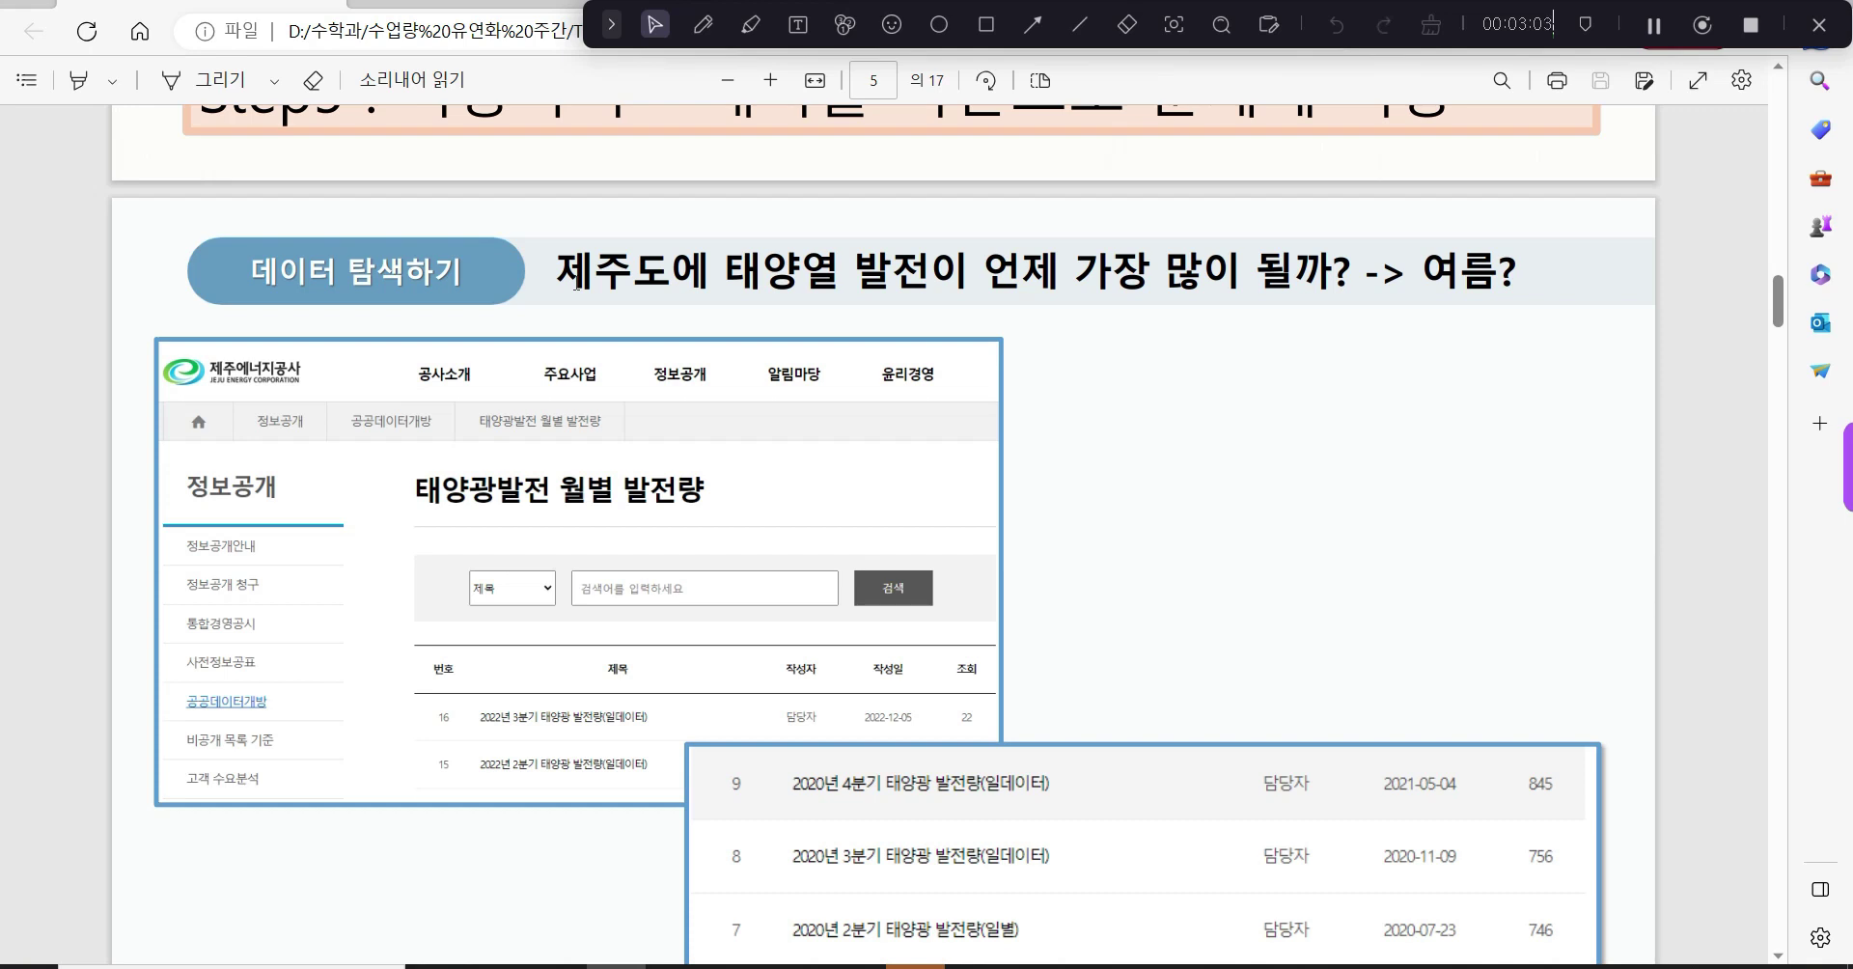
pyautogui.scroll(-2, 511, 312)
pyautogui.scroll(2, 373, 526)
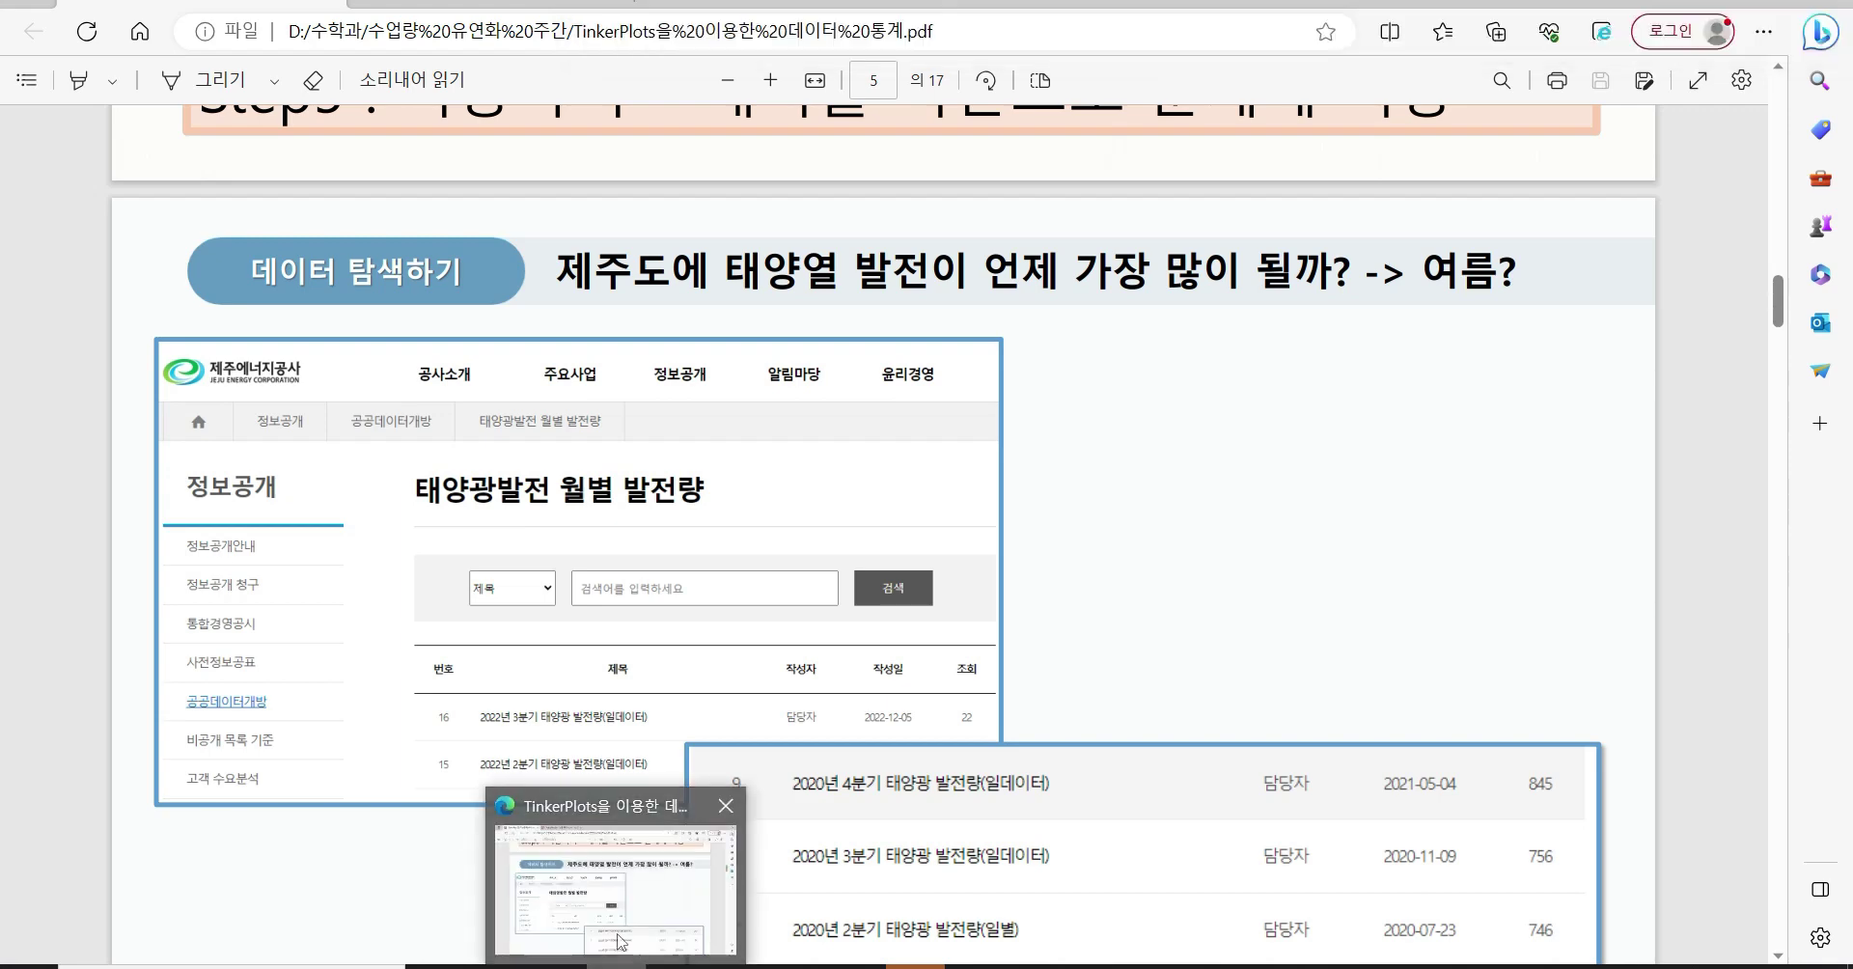
# View the Jeju Energy 공공데이터개방 page in Chrome and return to the data exploration slide in Edge.
pyautogui.click(735, 967)
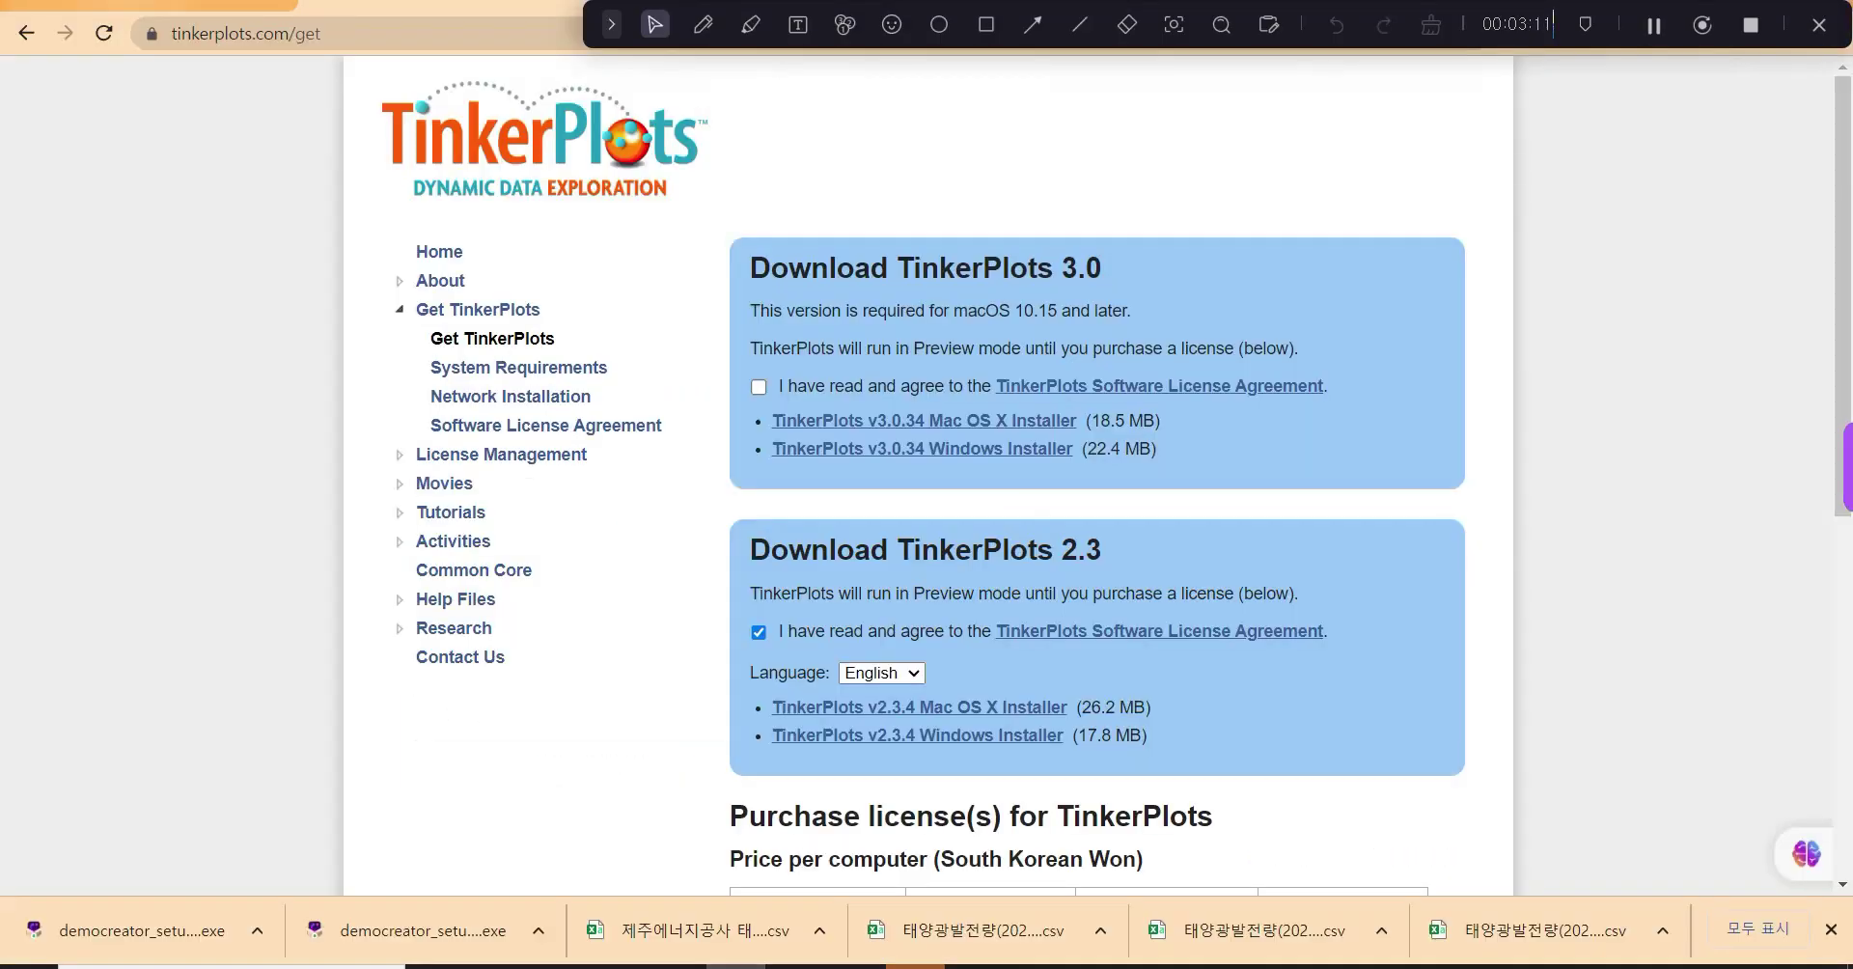
pyautogui.click(124, 4)
pyautogui.scroll(3, 709, 596)
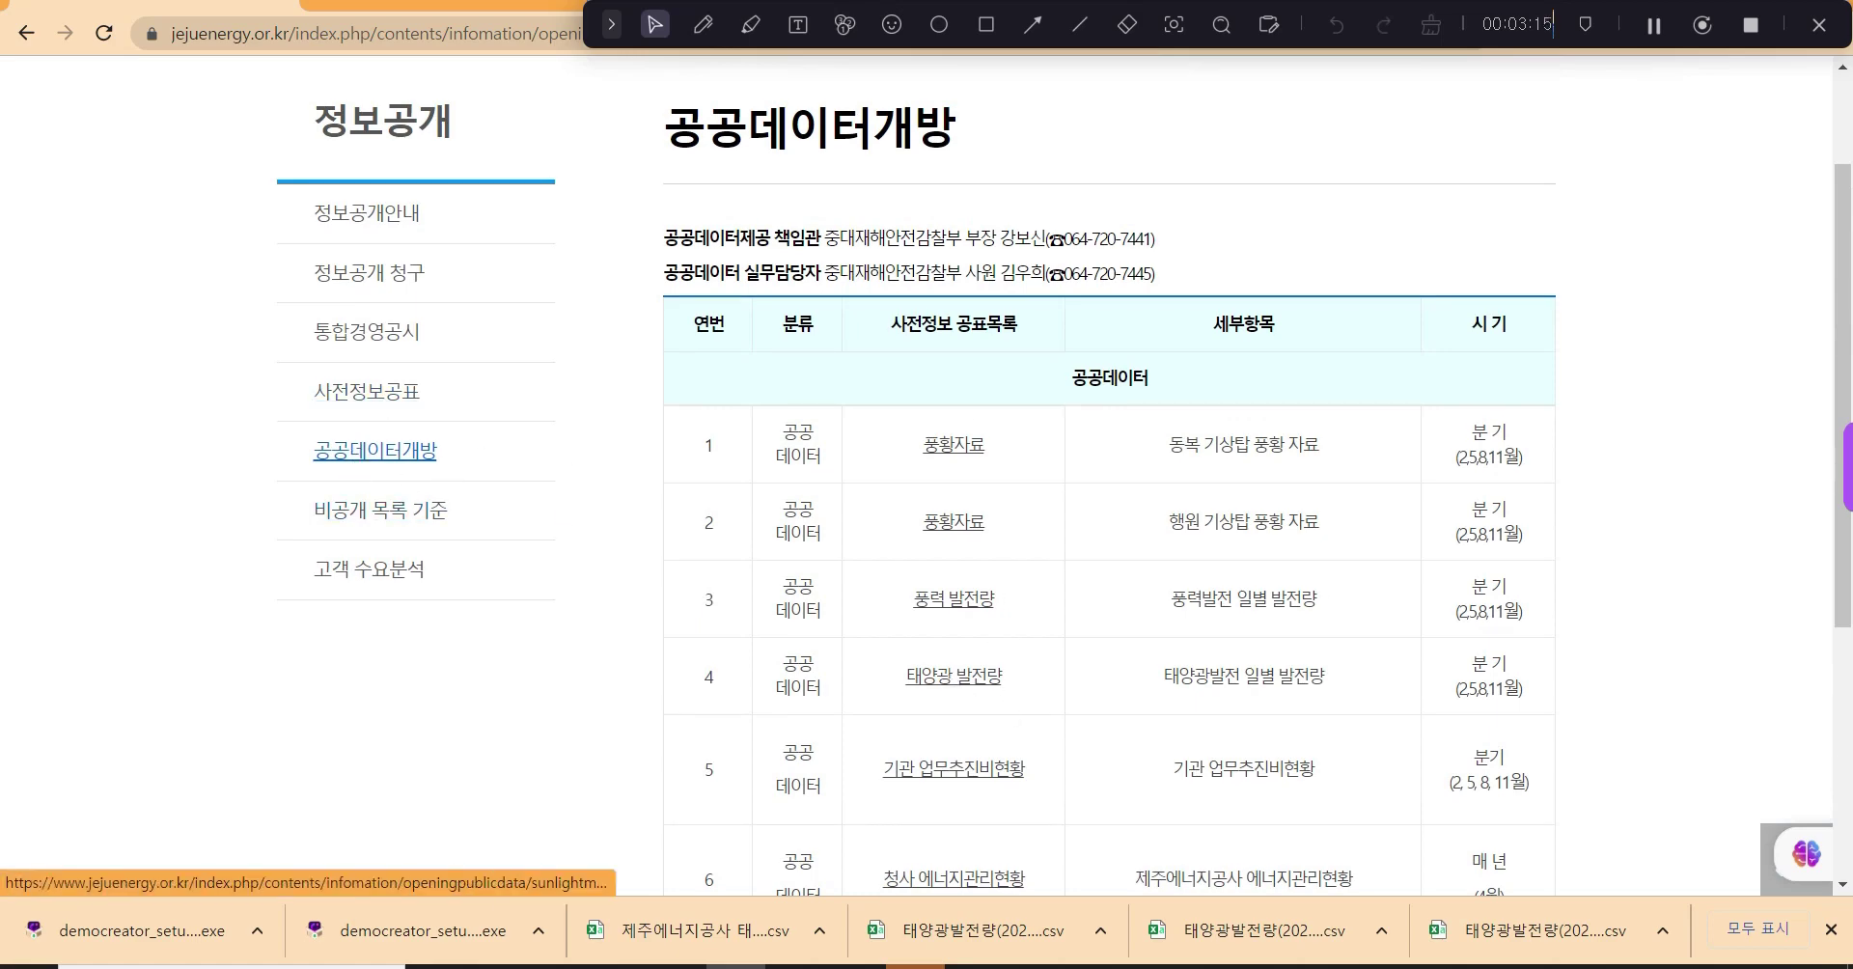
pyautogui.click(556, 966)
pyautogui.scroll(-2, 980, 729)
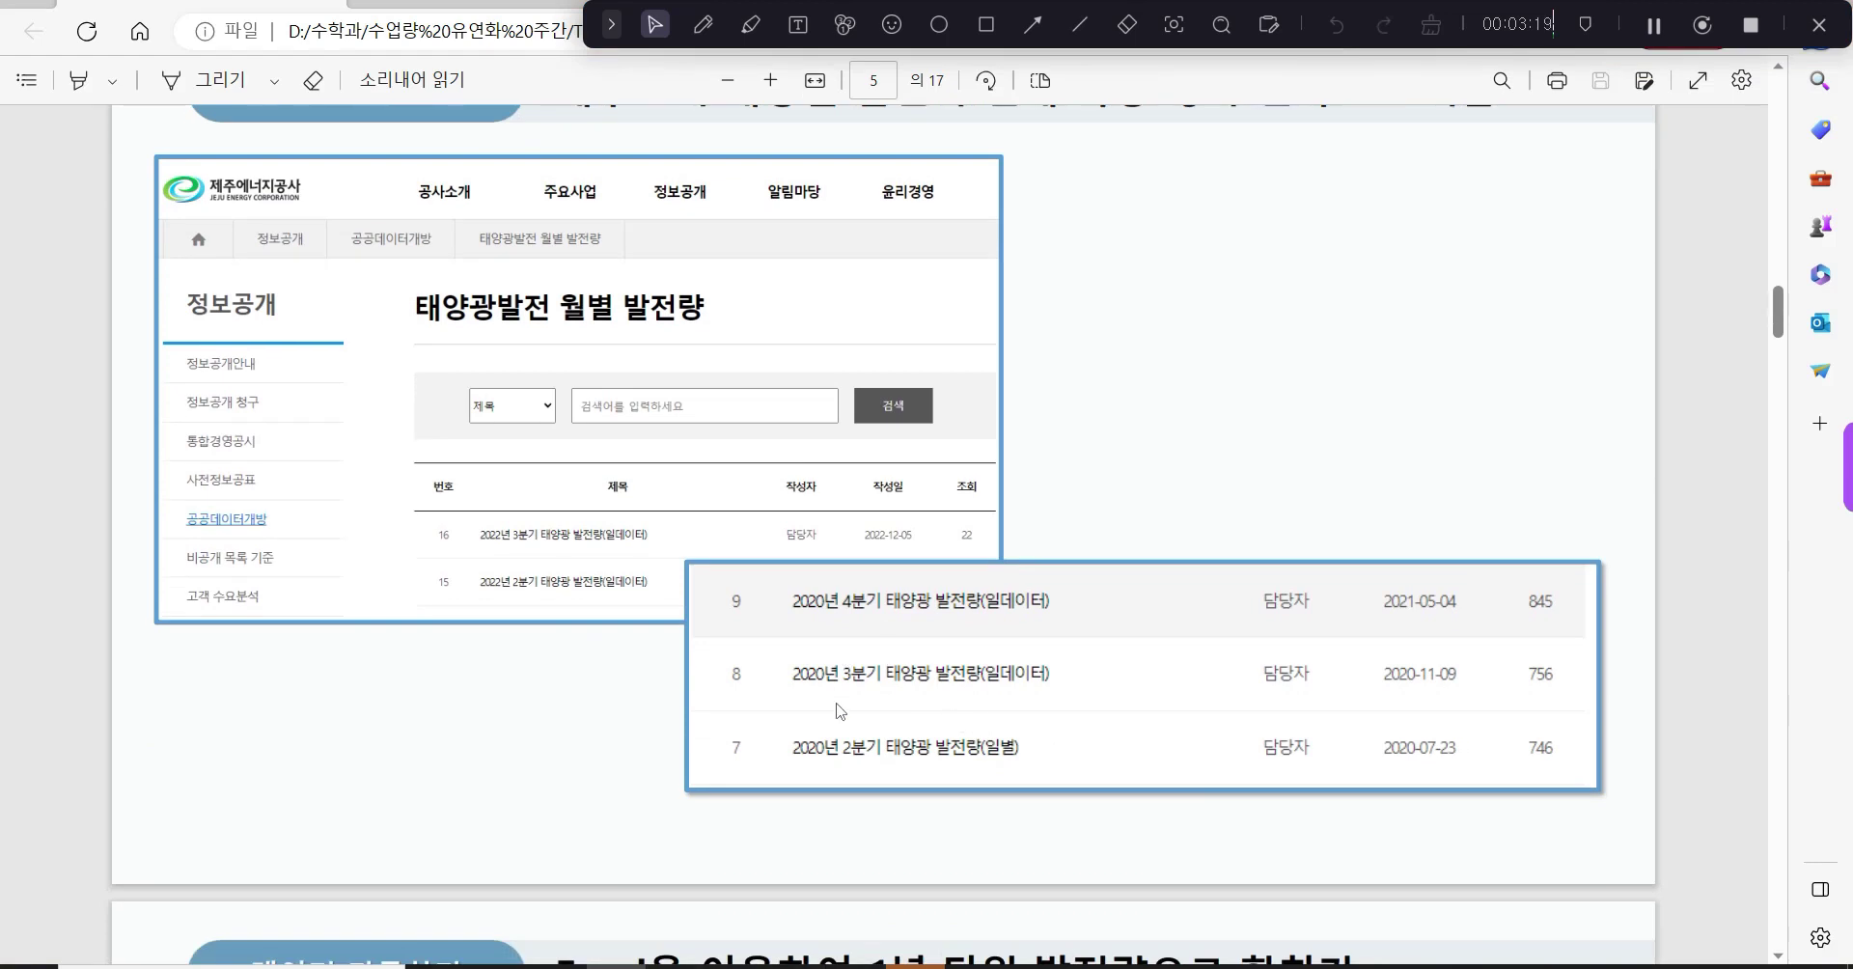
# Switch to the Excel sheet of 2021 Jeju solar generation, cancel the pending copy and go to the first date row.
pyautogui.click(677, 966)
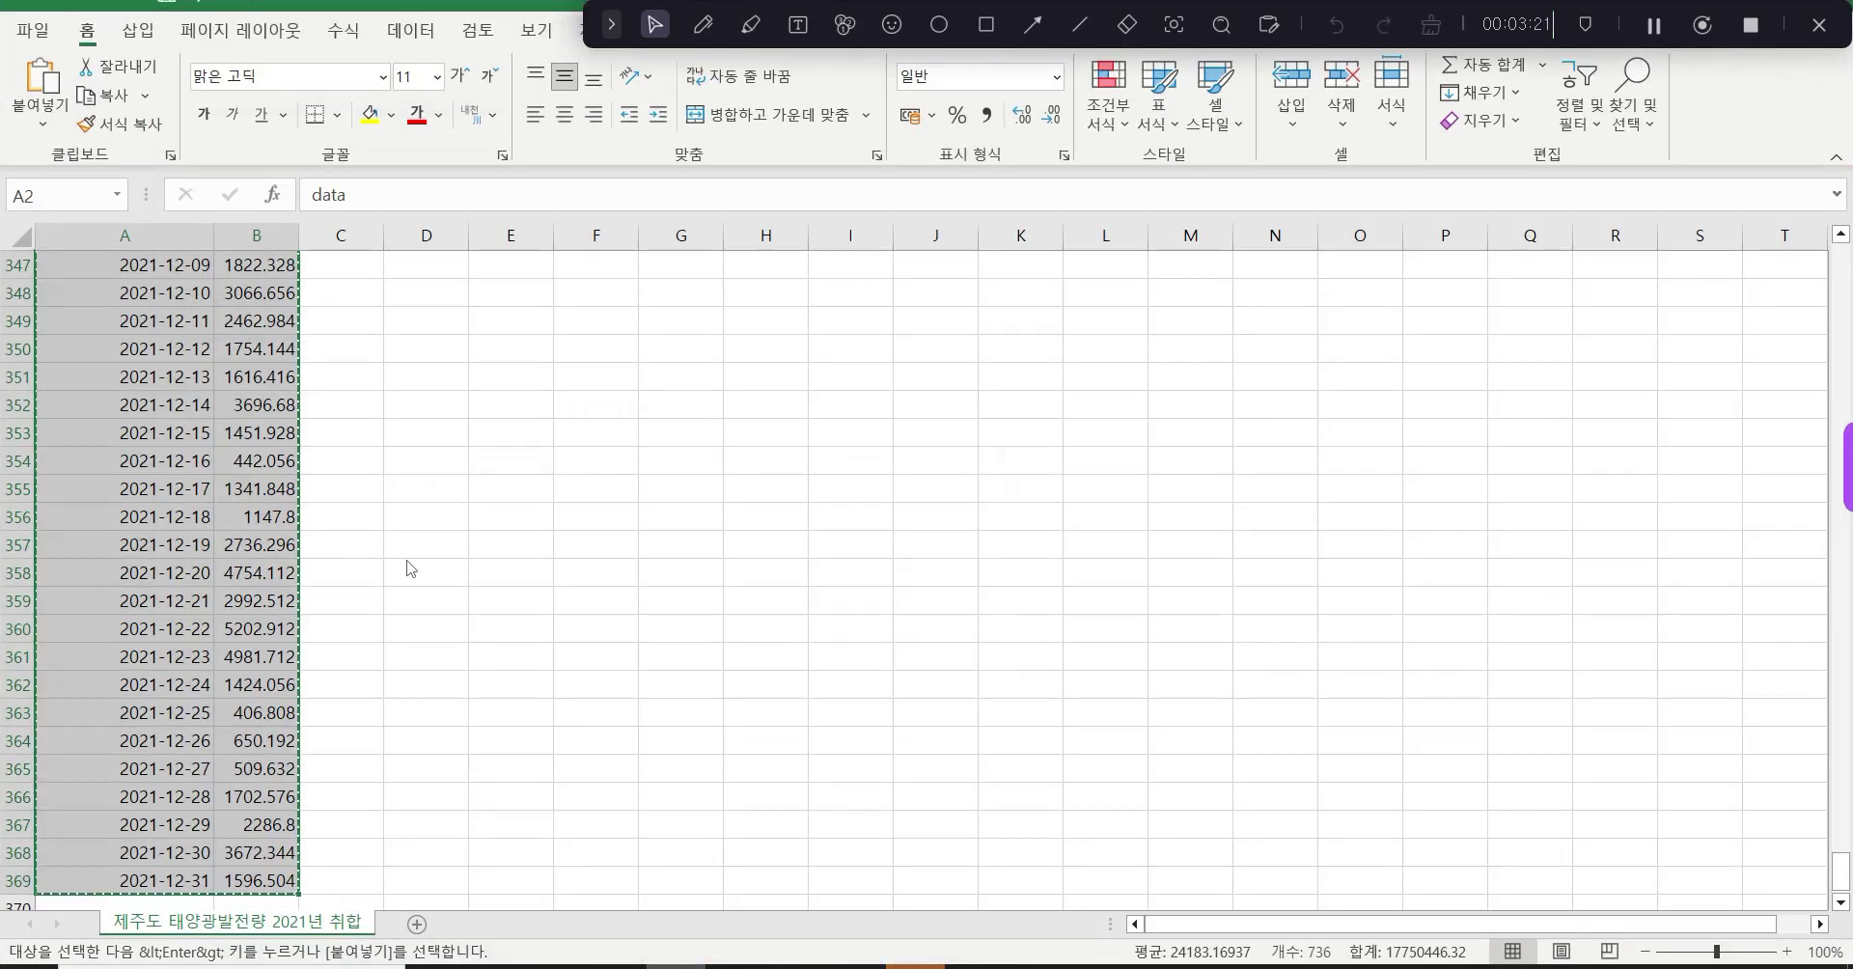
pyautogui.click(458, 565)
pyautogui.scroll(20, 460, 569)
pyautogui.press('Escape')
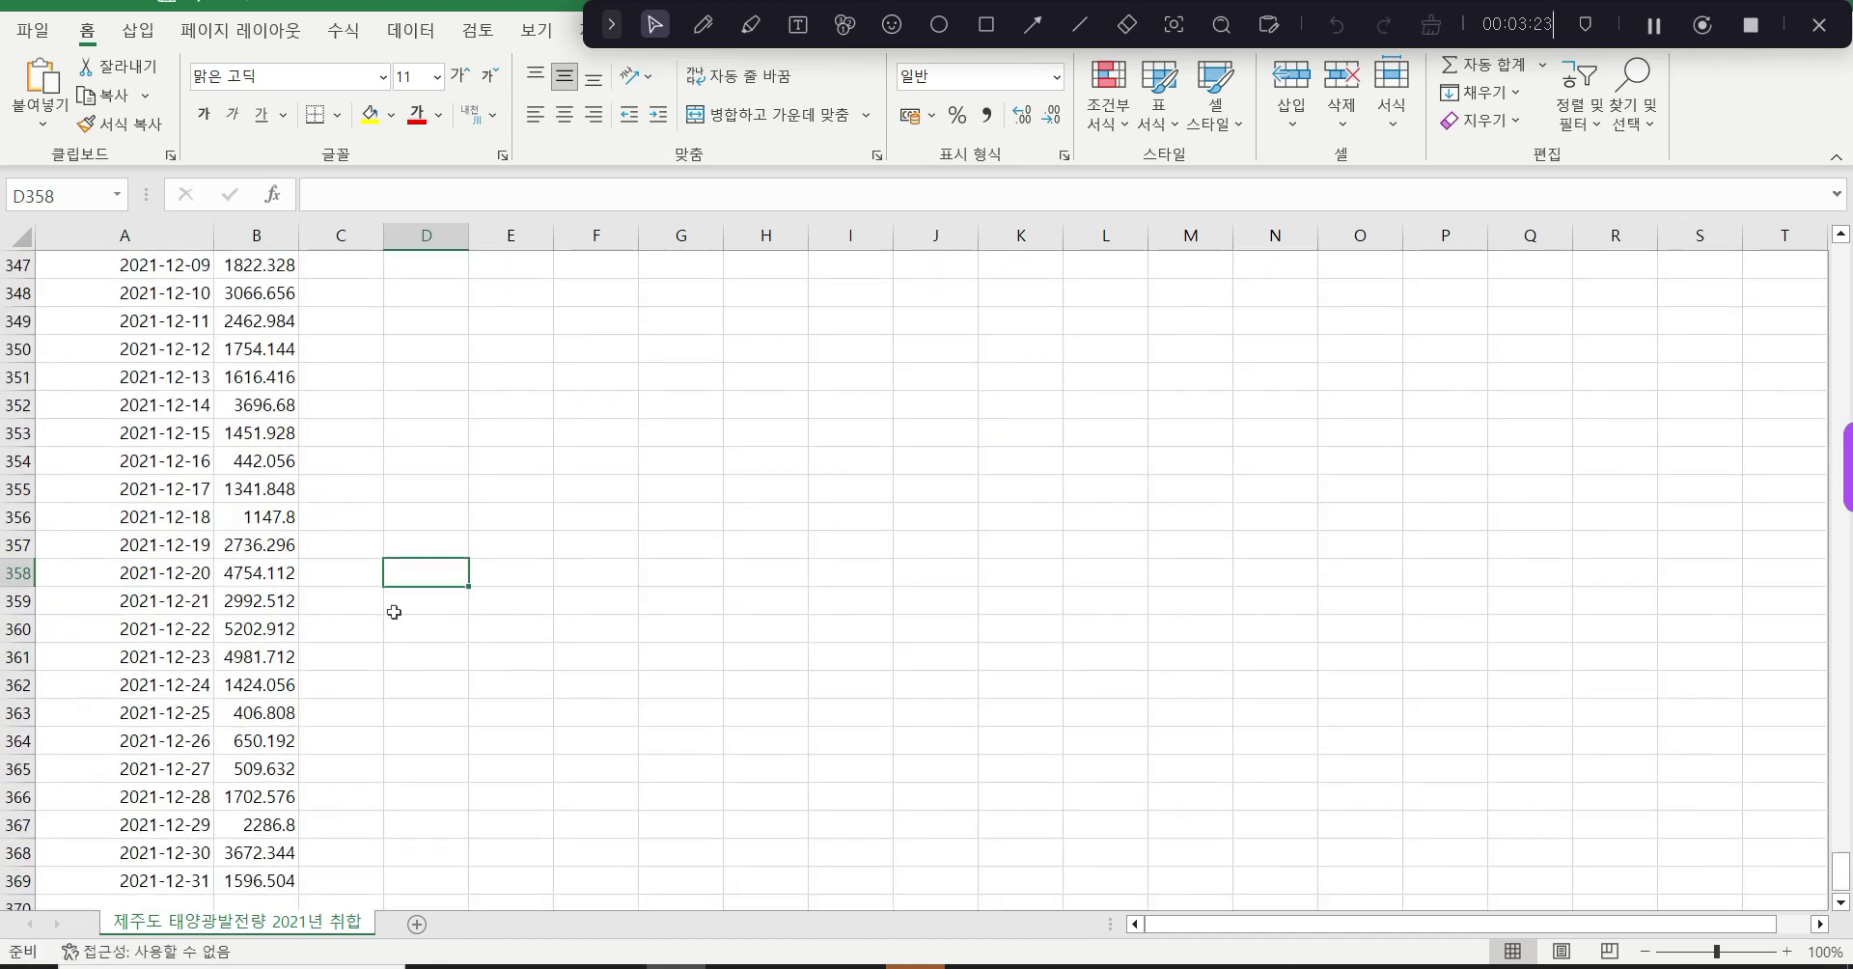
pyautogui.scroll(20, 386, 598)
pyautogui.scroll(20, 323, 530)
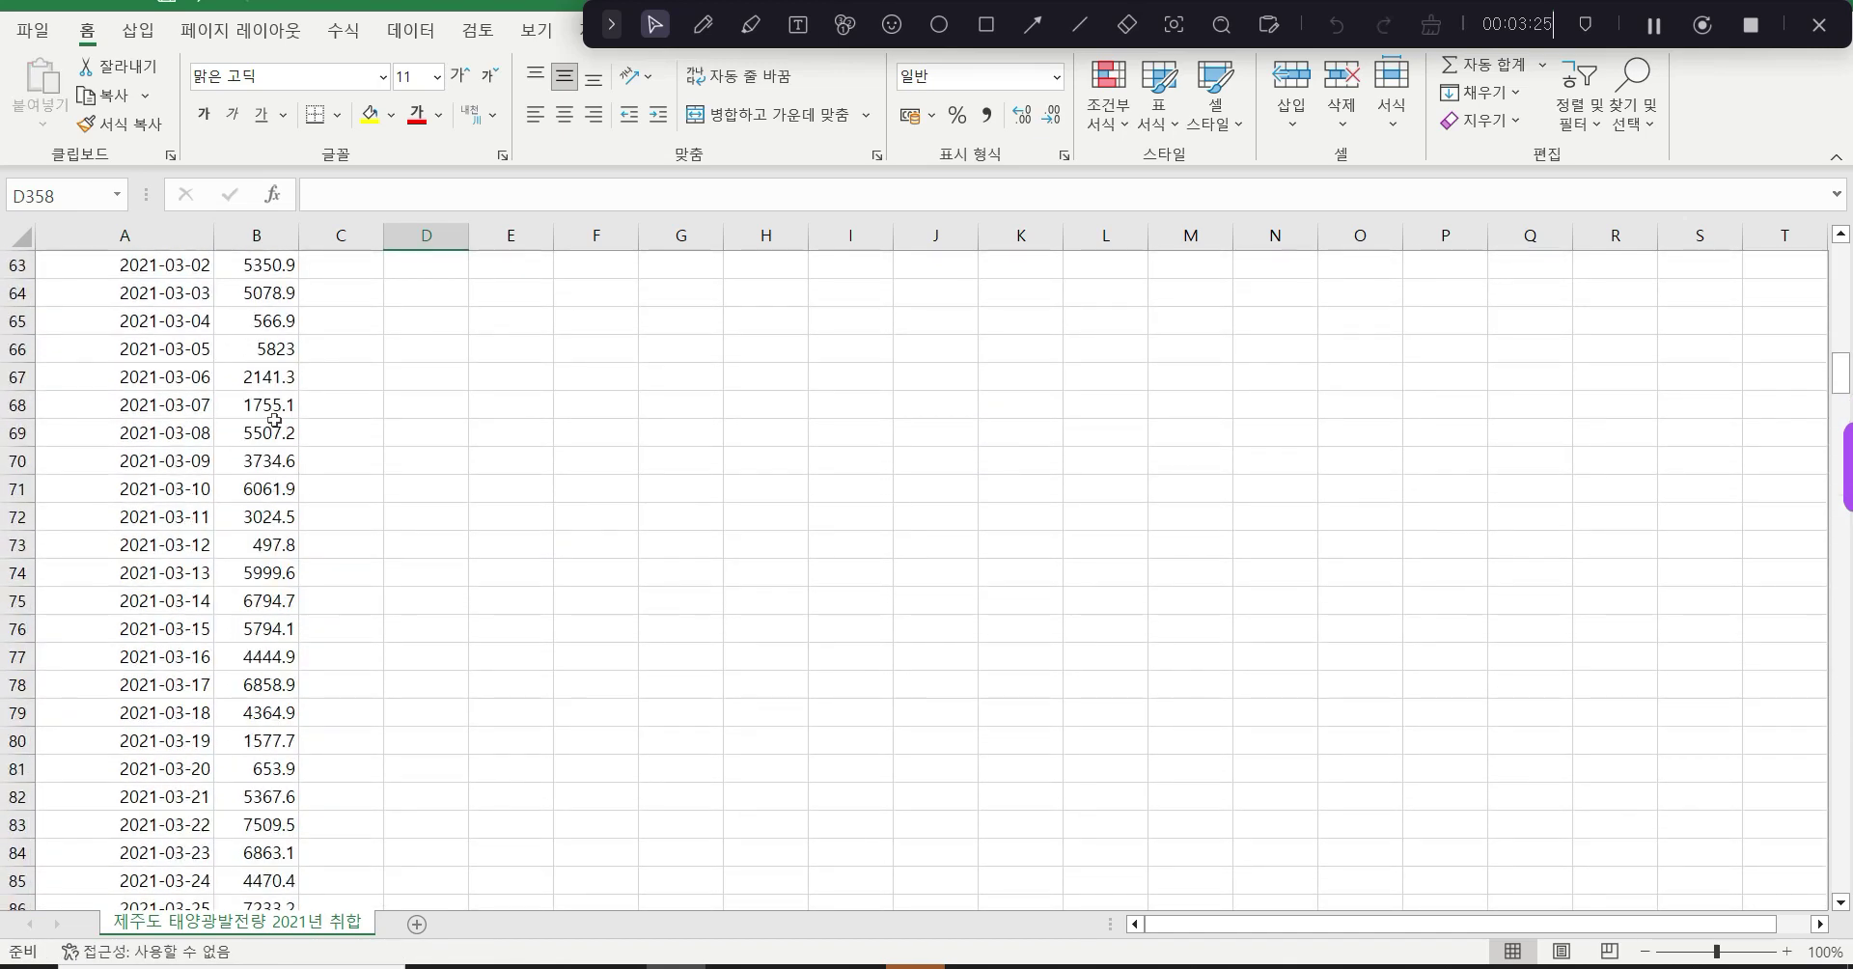
pyautogui.click(124, 319)
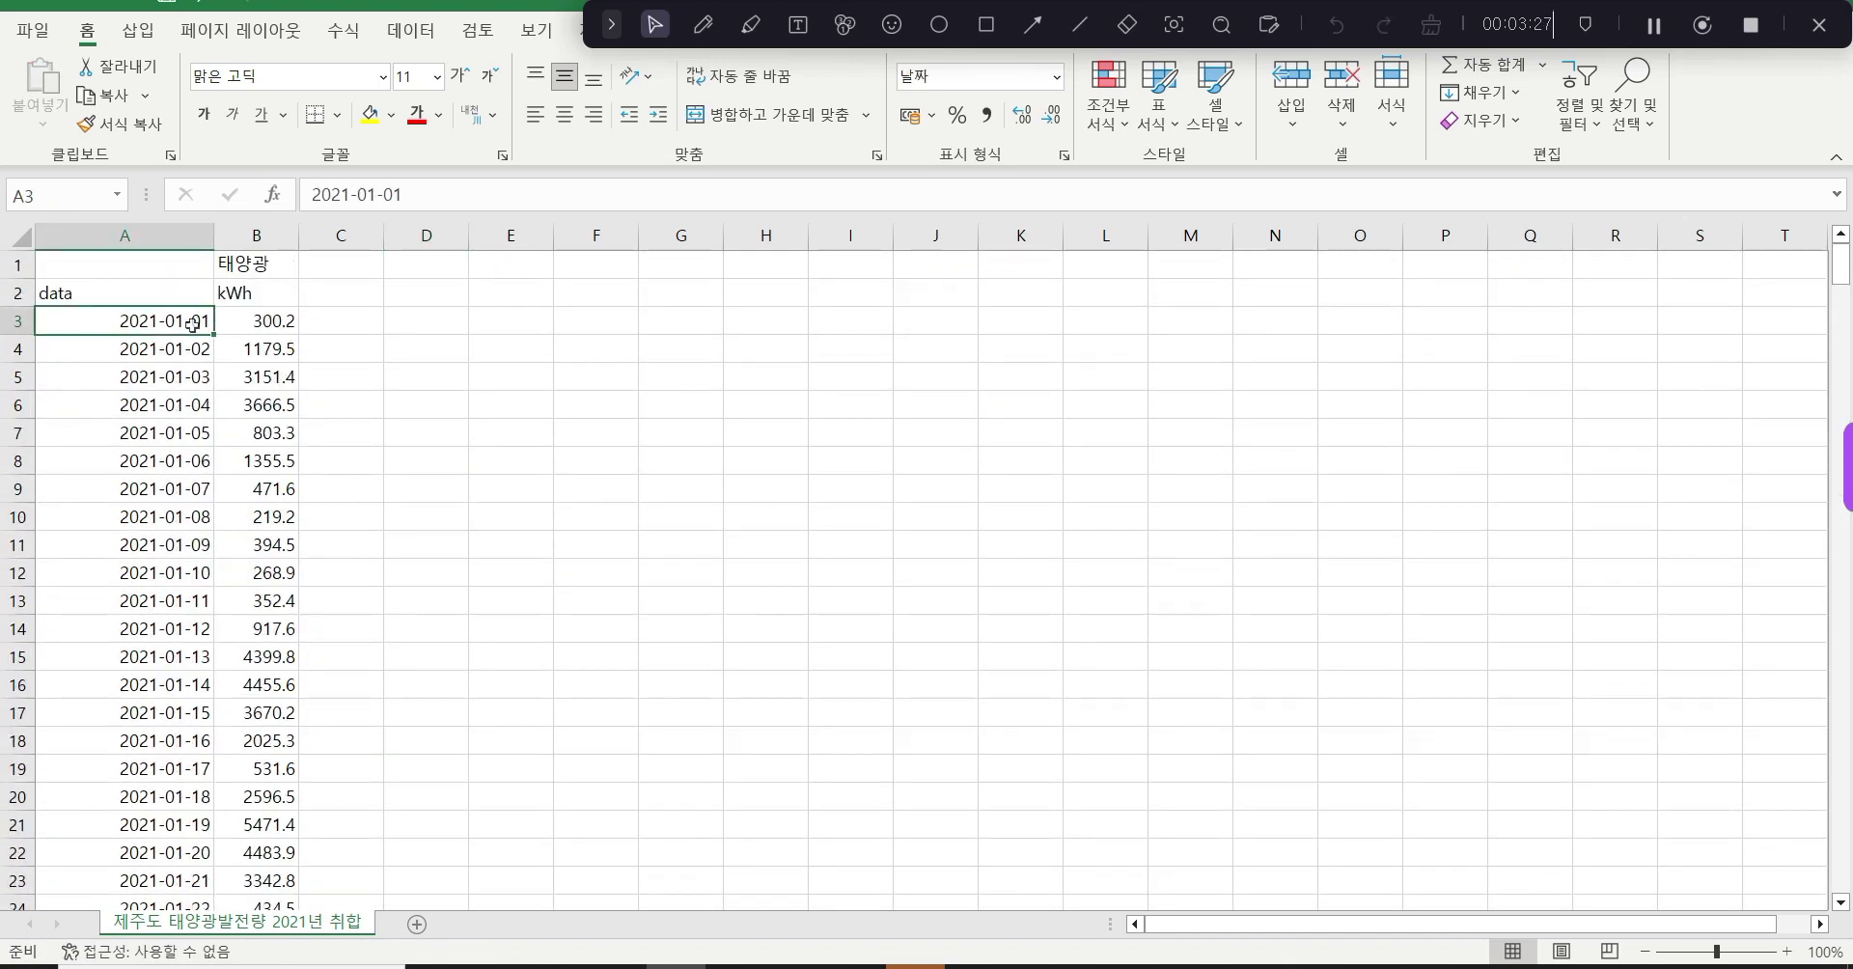
# Examine the data and kWh column headers, the 태양광 label above them and the first generation values.
pyautogui.click(169, 294)
pyautogui.click(220, 292)
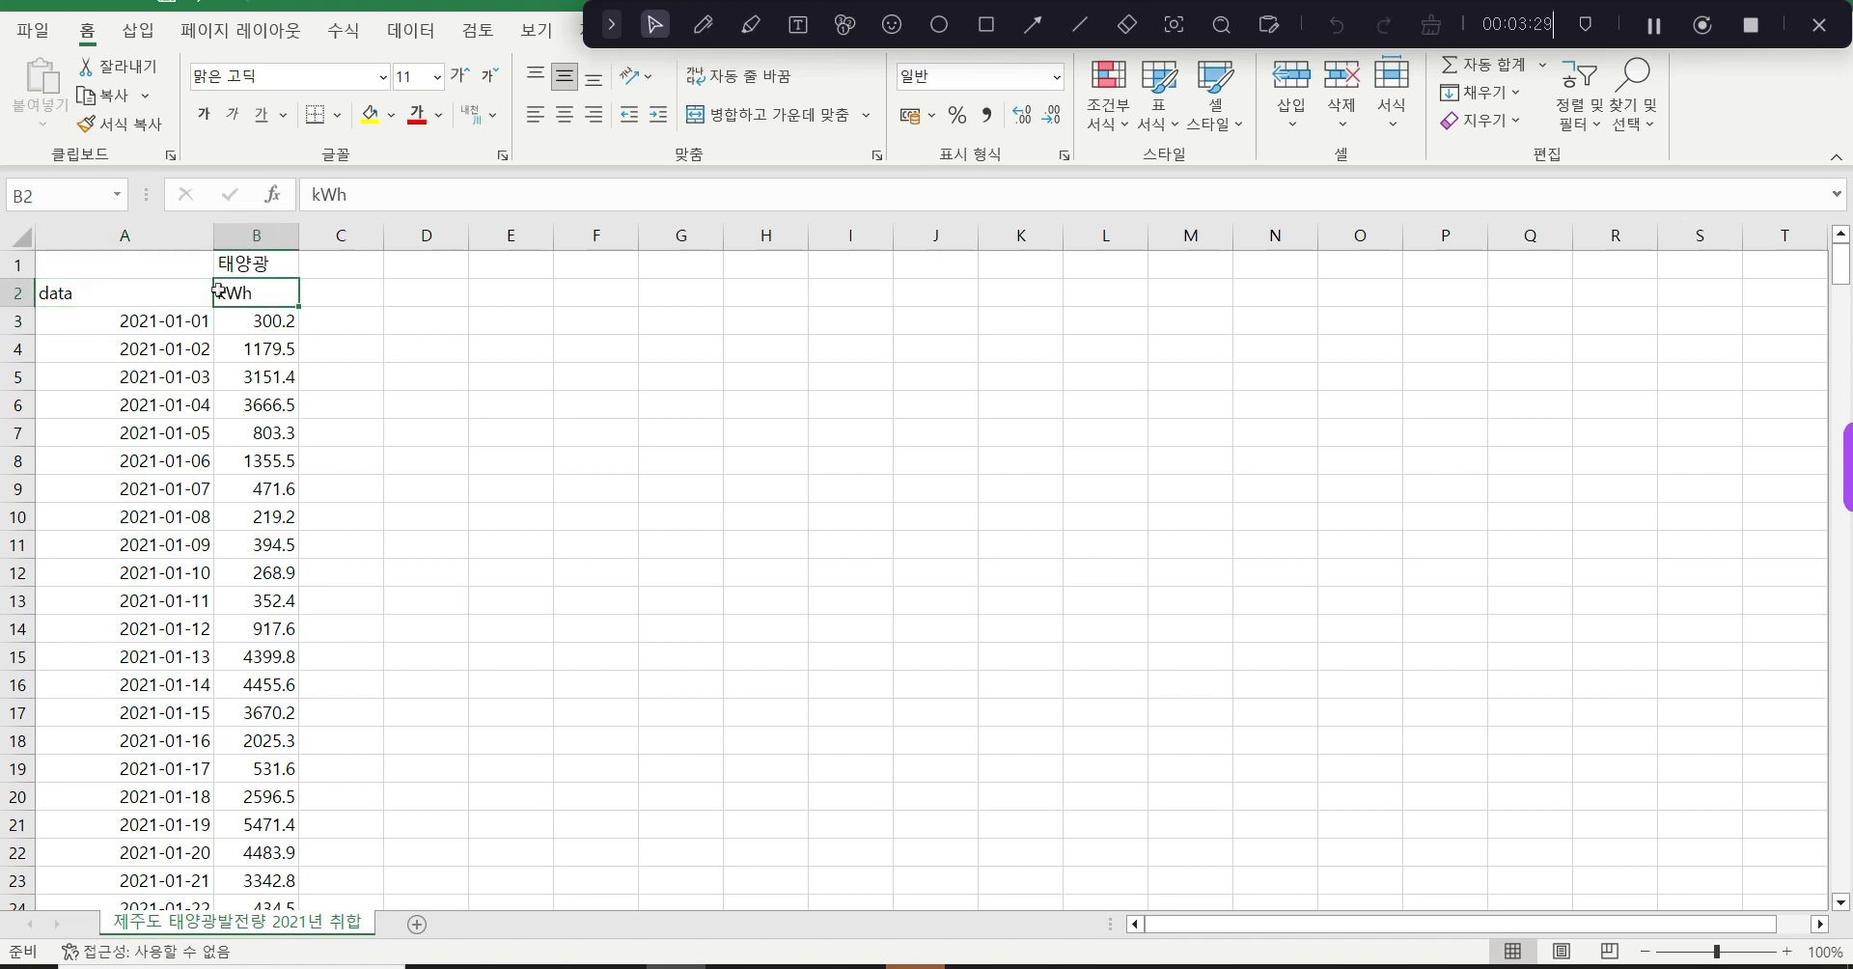
pyautogui.click(258, 263)
pyautogui.click(164, 295)
pyautogui.click(261, 270)
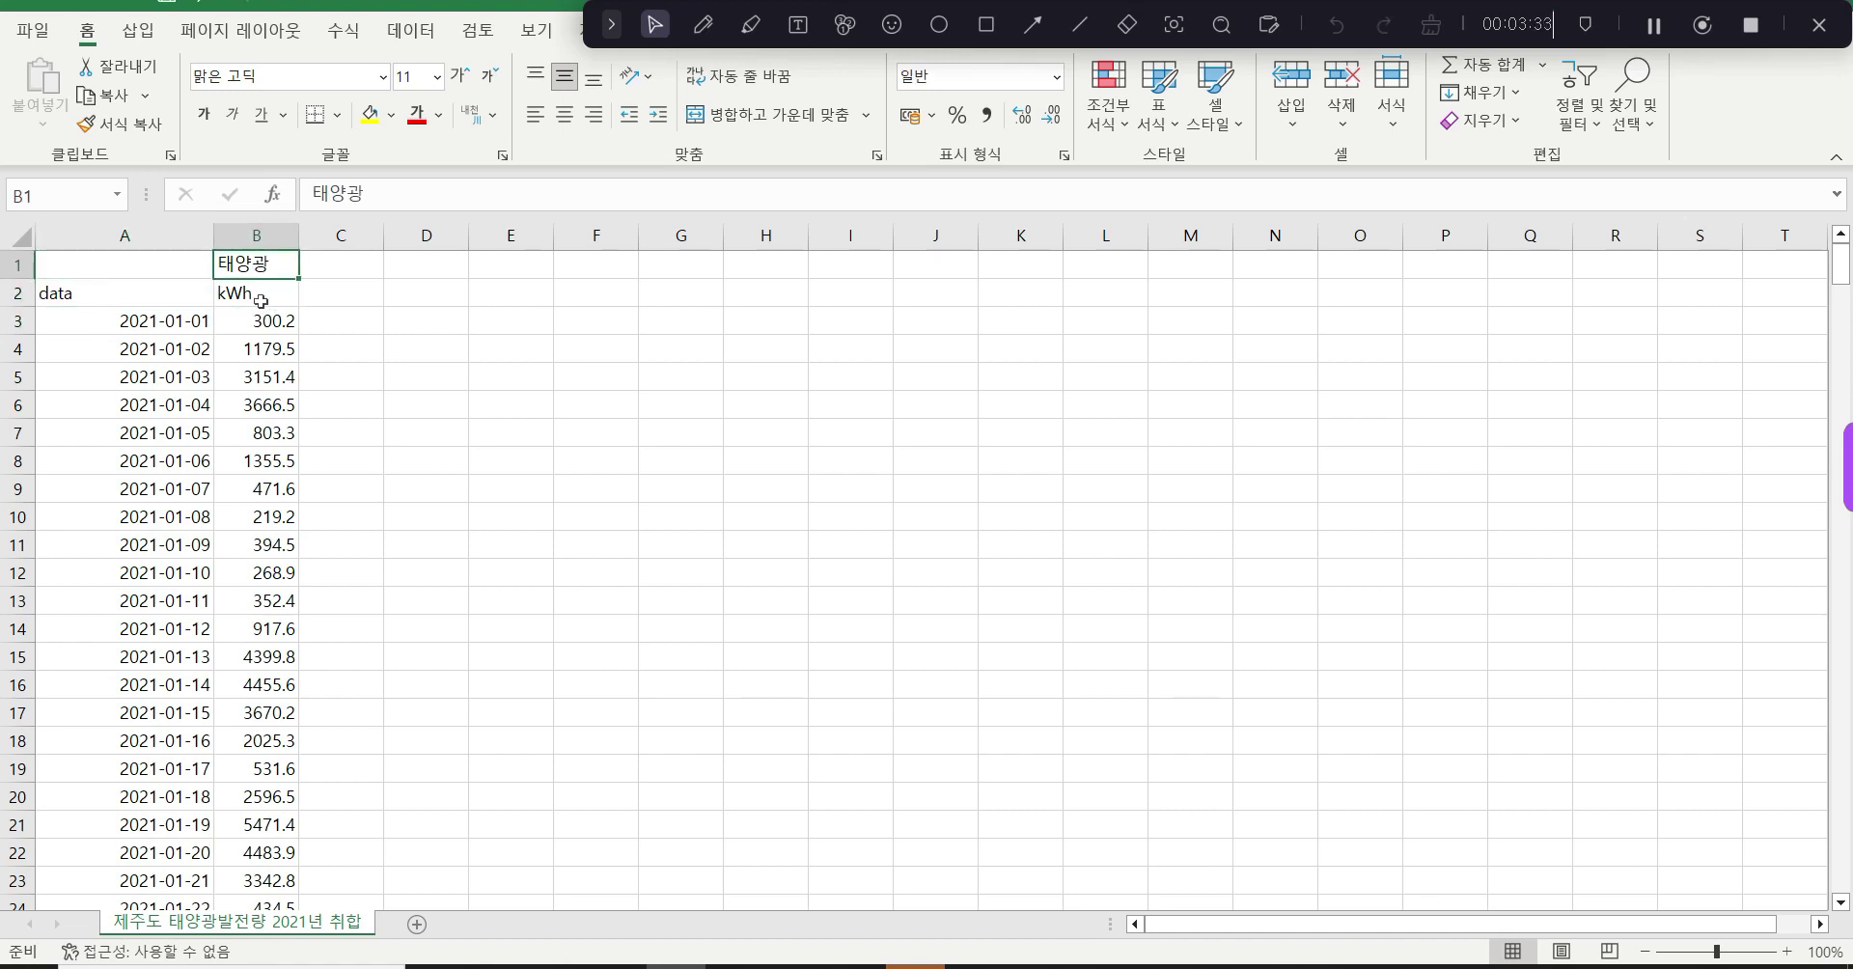
pyautogui.click(257, 297)
pyautogui.click(269, 340)
pyautogui.click(283, 483)
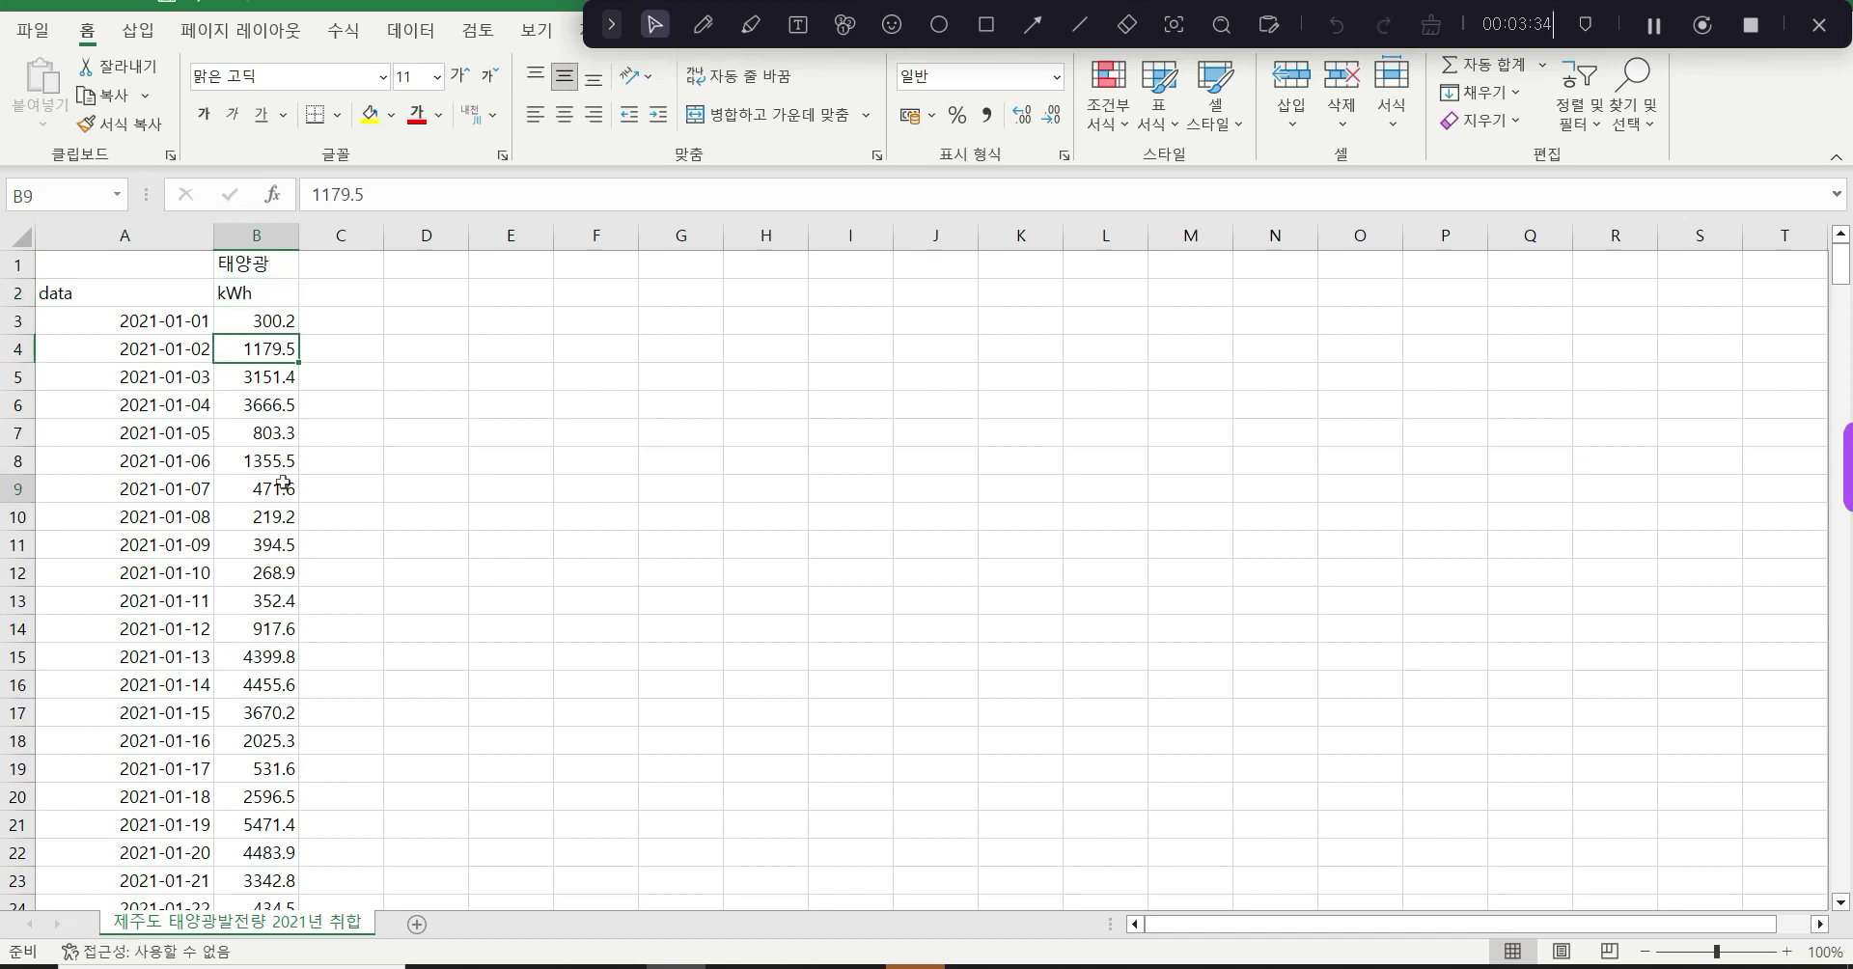
pyautogui.click(247, 288)
pyautogui.click(183, 293)
pyautogui.click(232, 287)
pyautogui.click(203, 291)
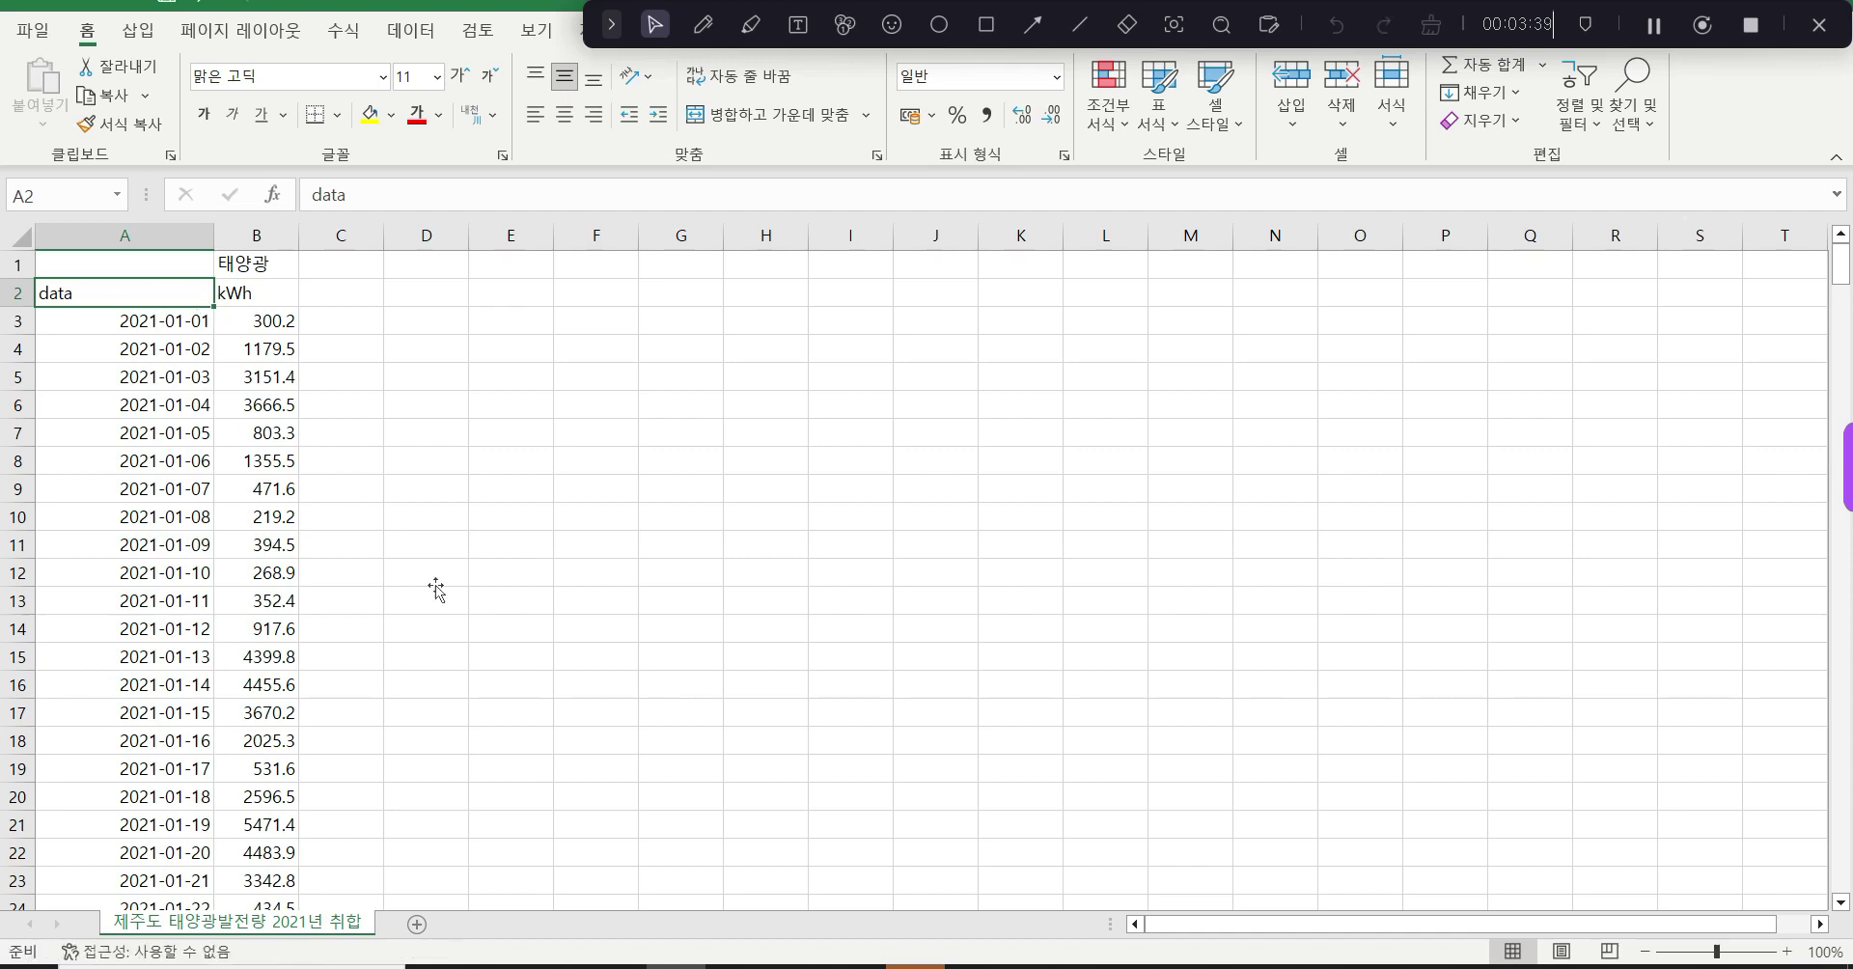
# Switch to the PDF in Edge and read the slides on merging yearly data in Excel and installing TinkerPlots.
pyautogui.click(618, 966)
pyautogui.scroll(-7, 435, 531)
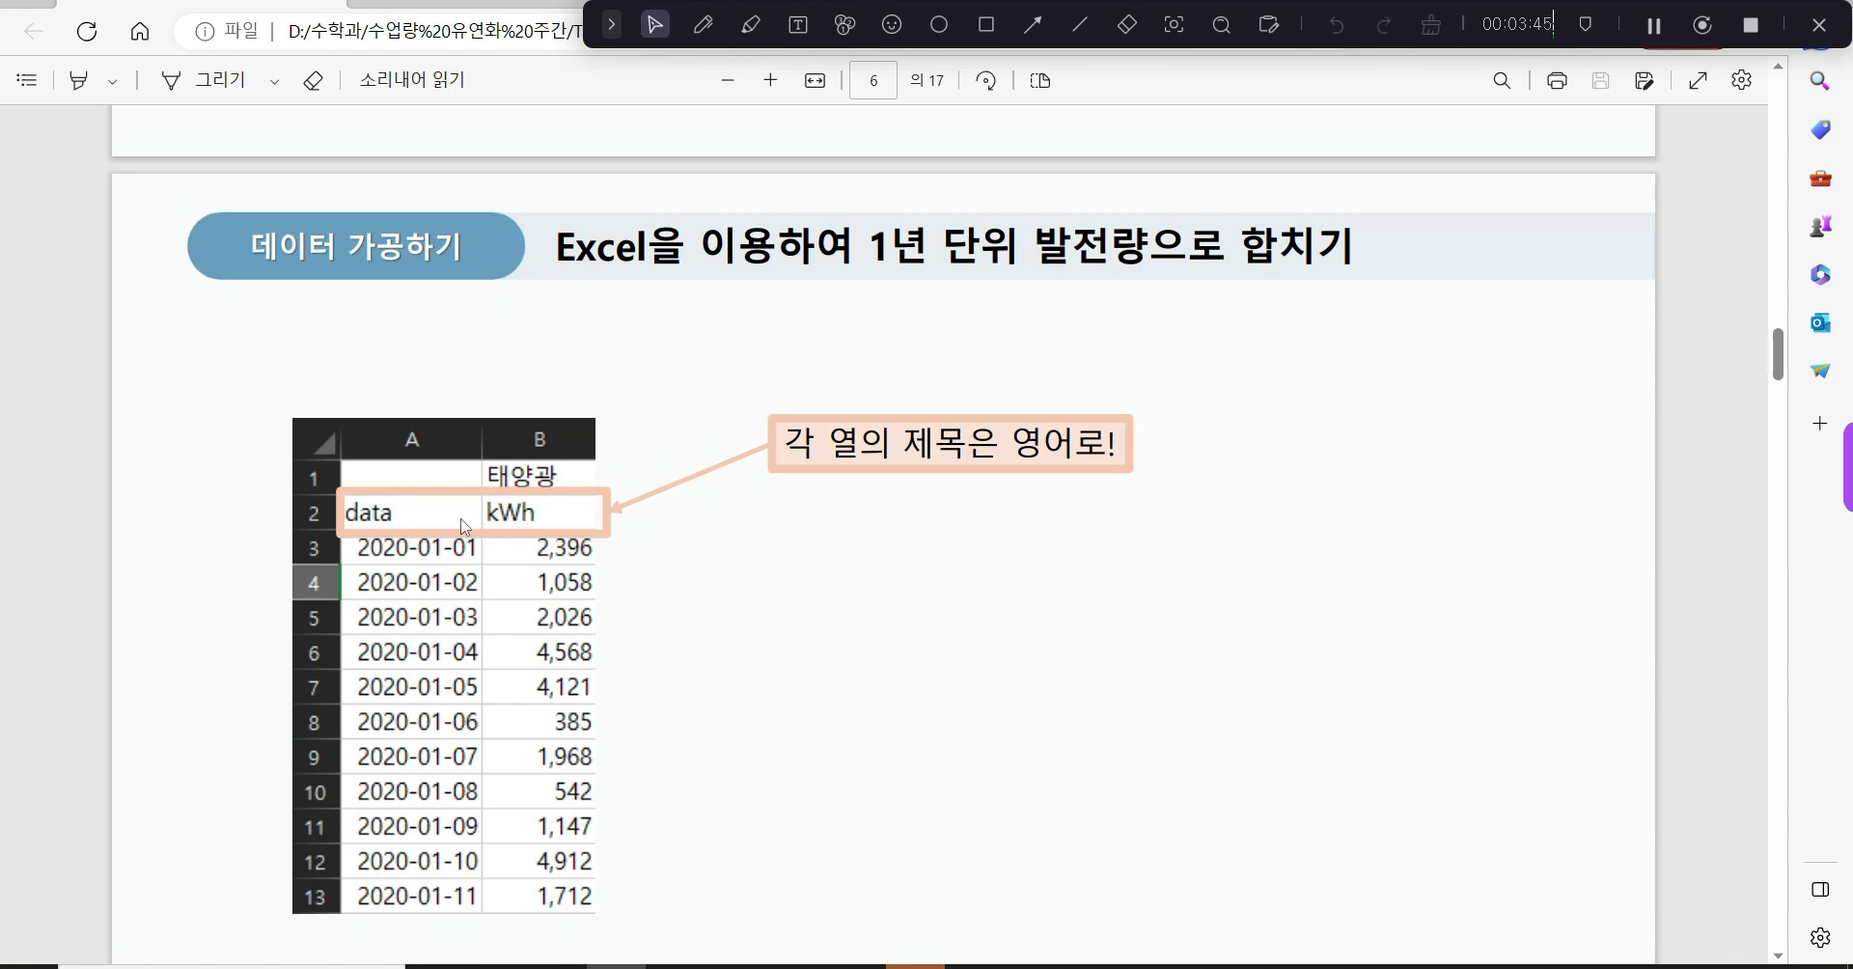
pyautogui.scroll(-7, 816, 499)
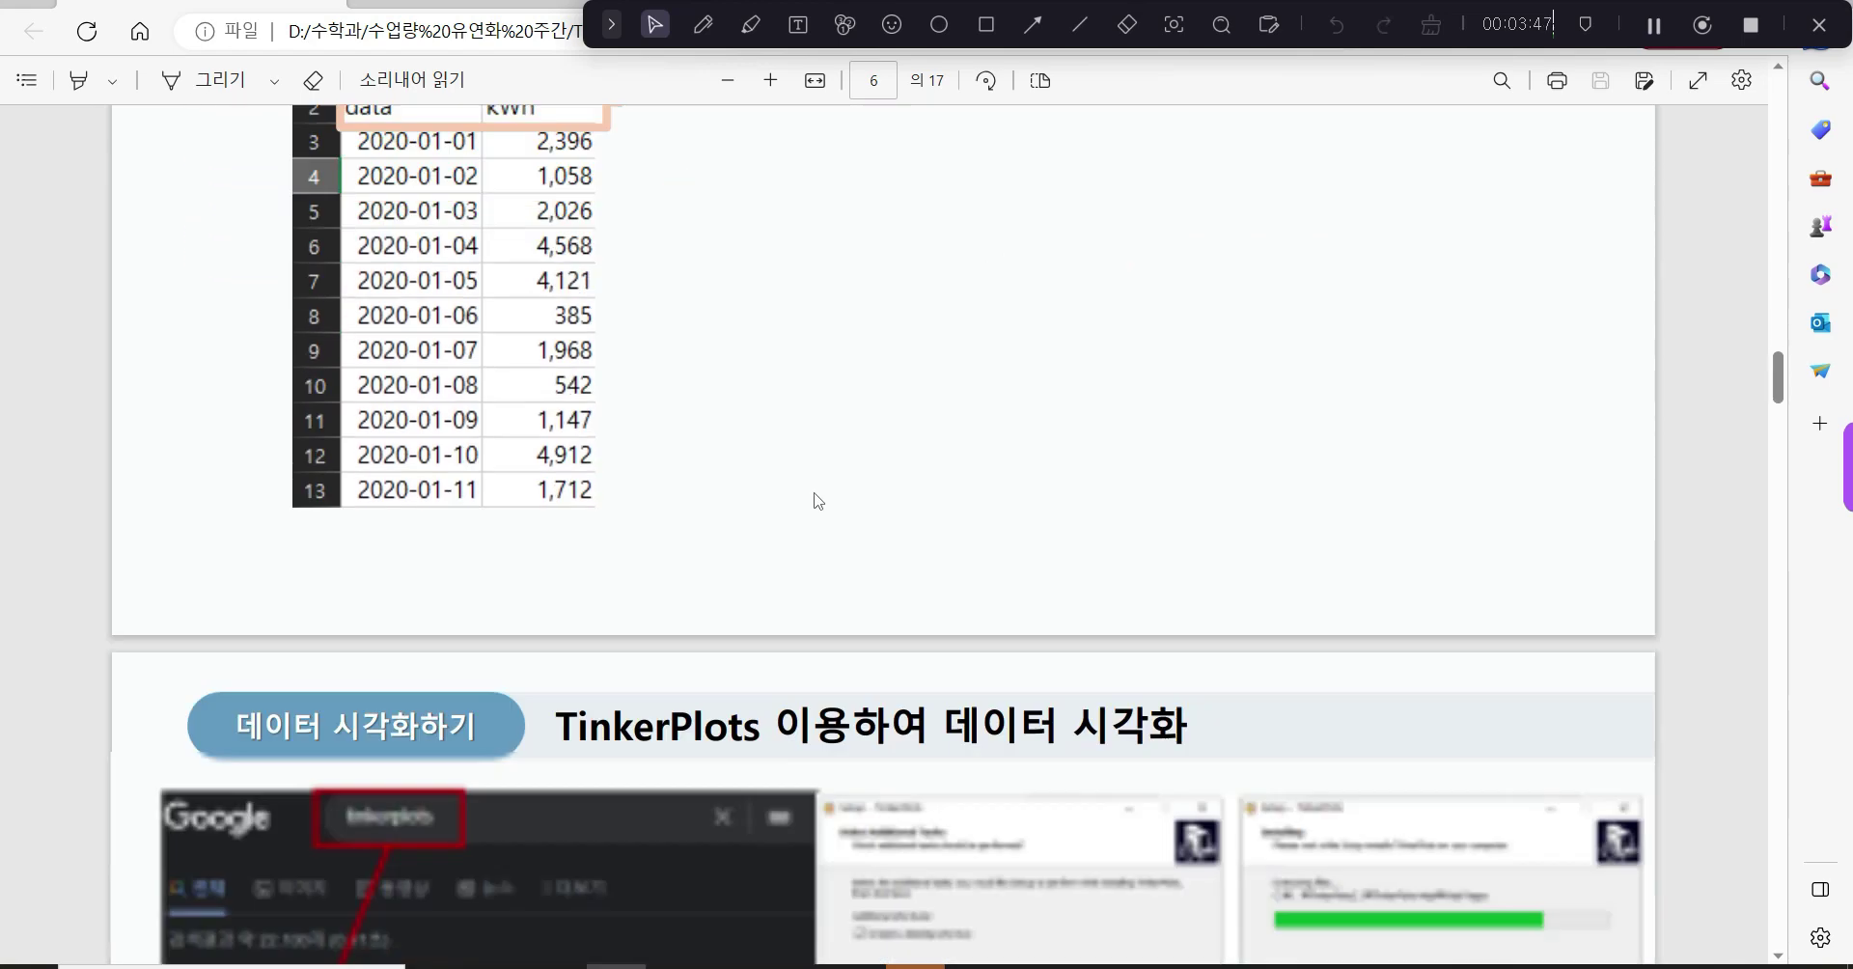
pyautogui.scroll(-2, 817, 499)
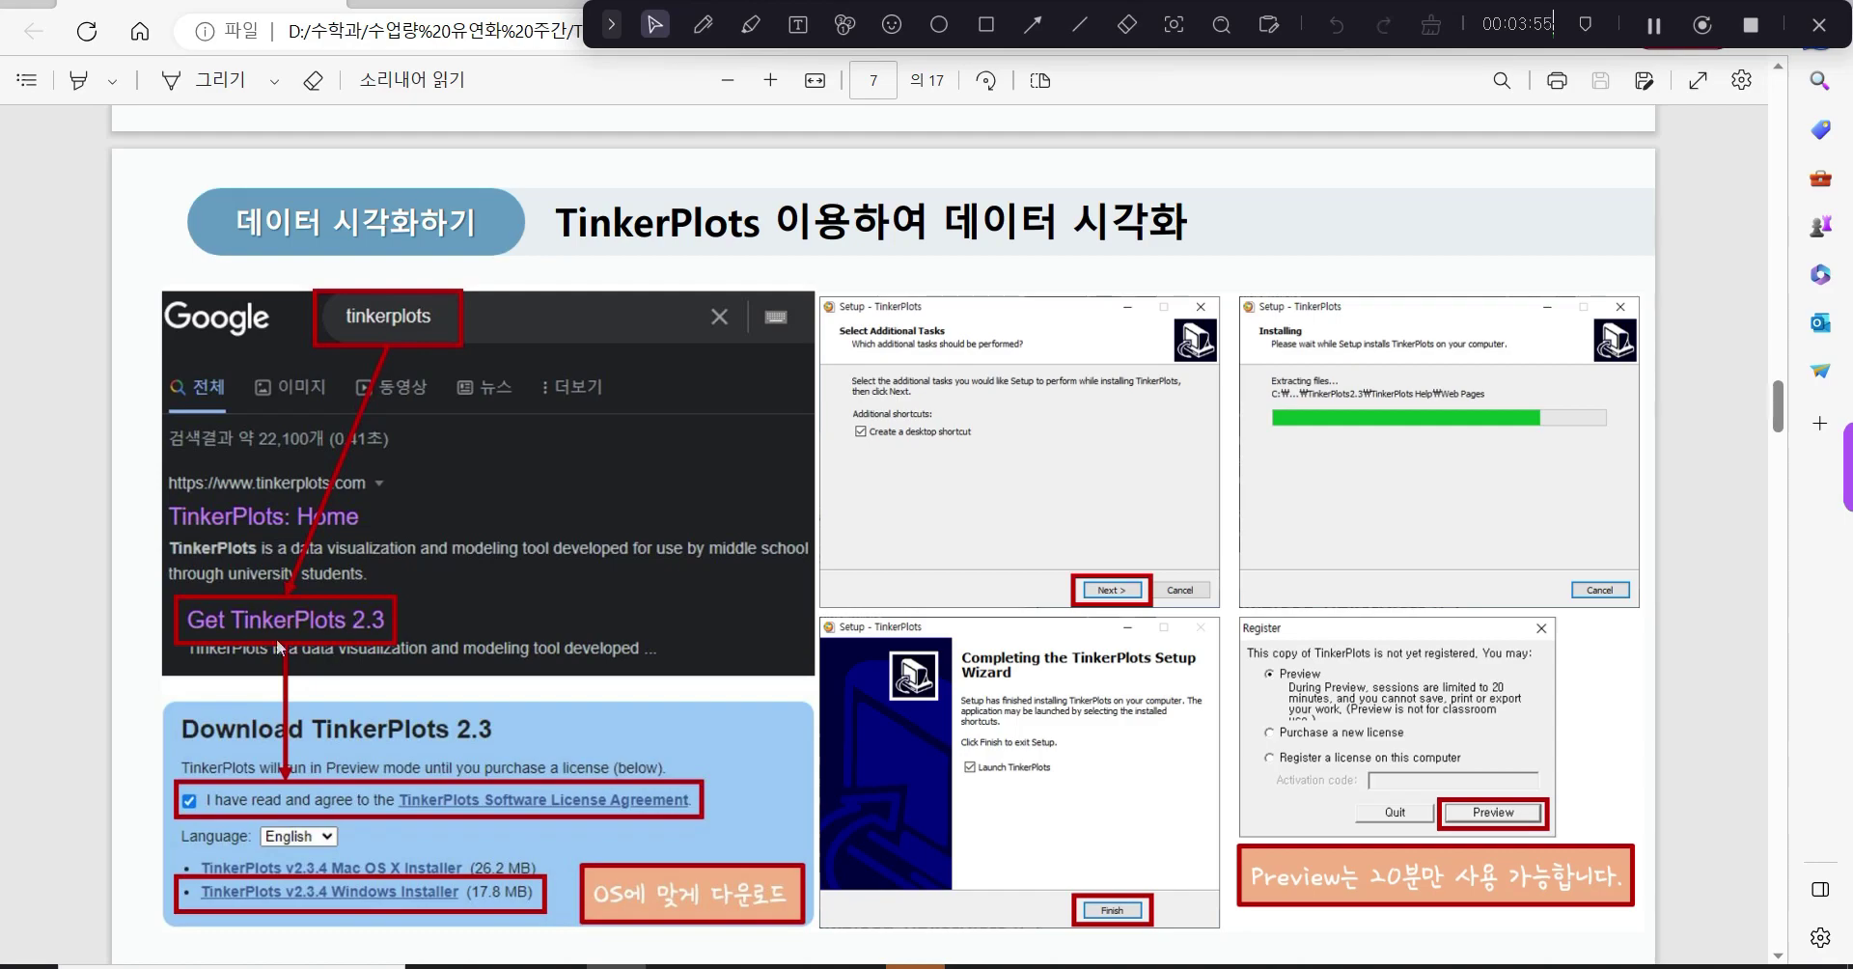
# Switch to Chrome and show the TinkerPlots download page, comparing it with the installation slide.
pyautogui.click(736, 967)
pyautogui.click(473, 5)
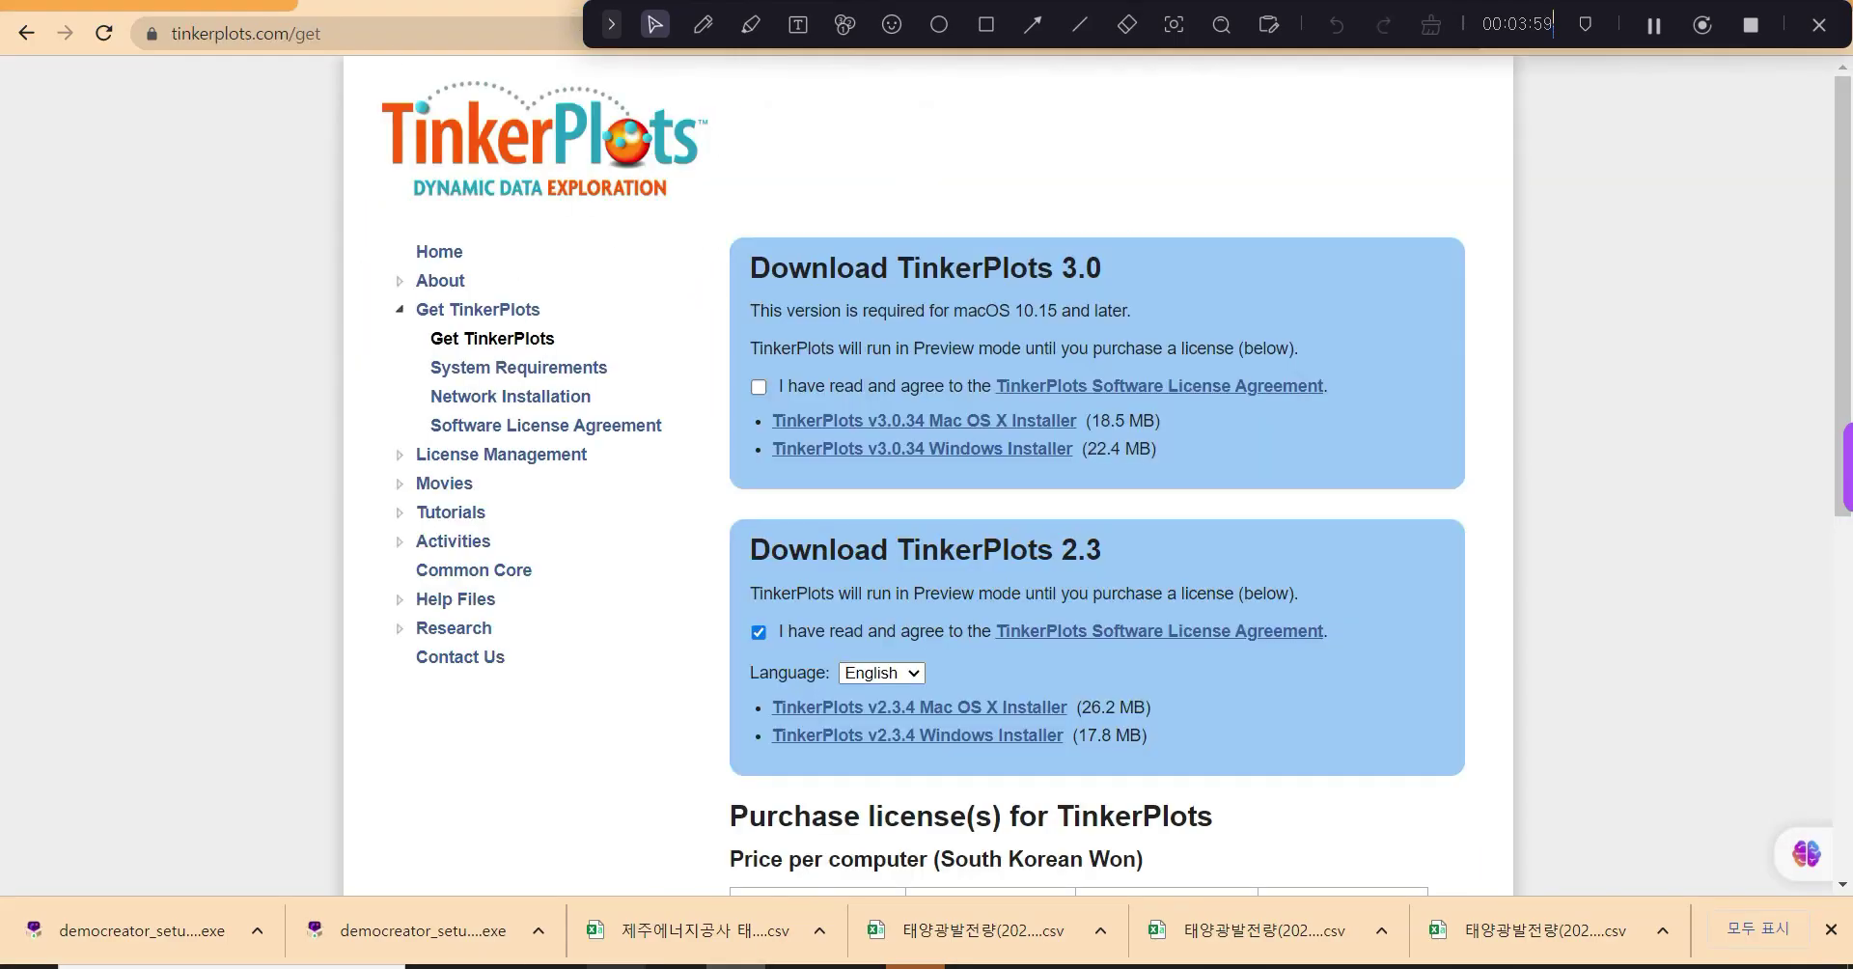
pyautogui.hotkey('alt', 'Tab')
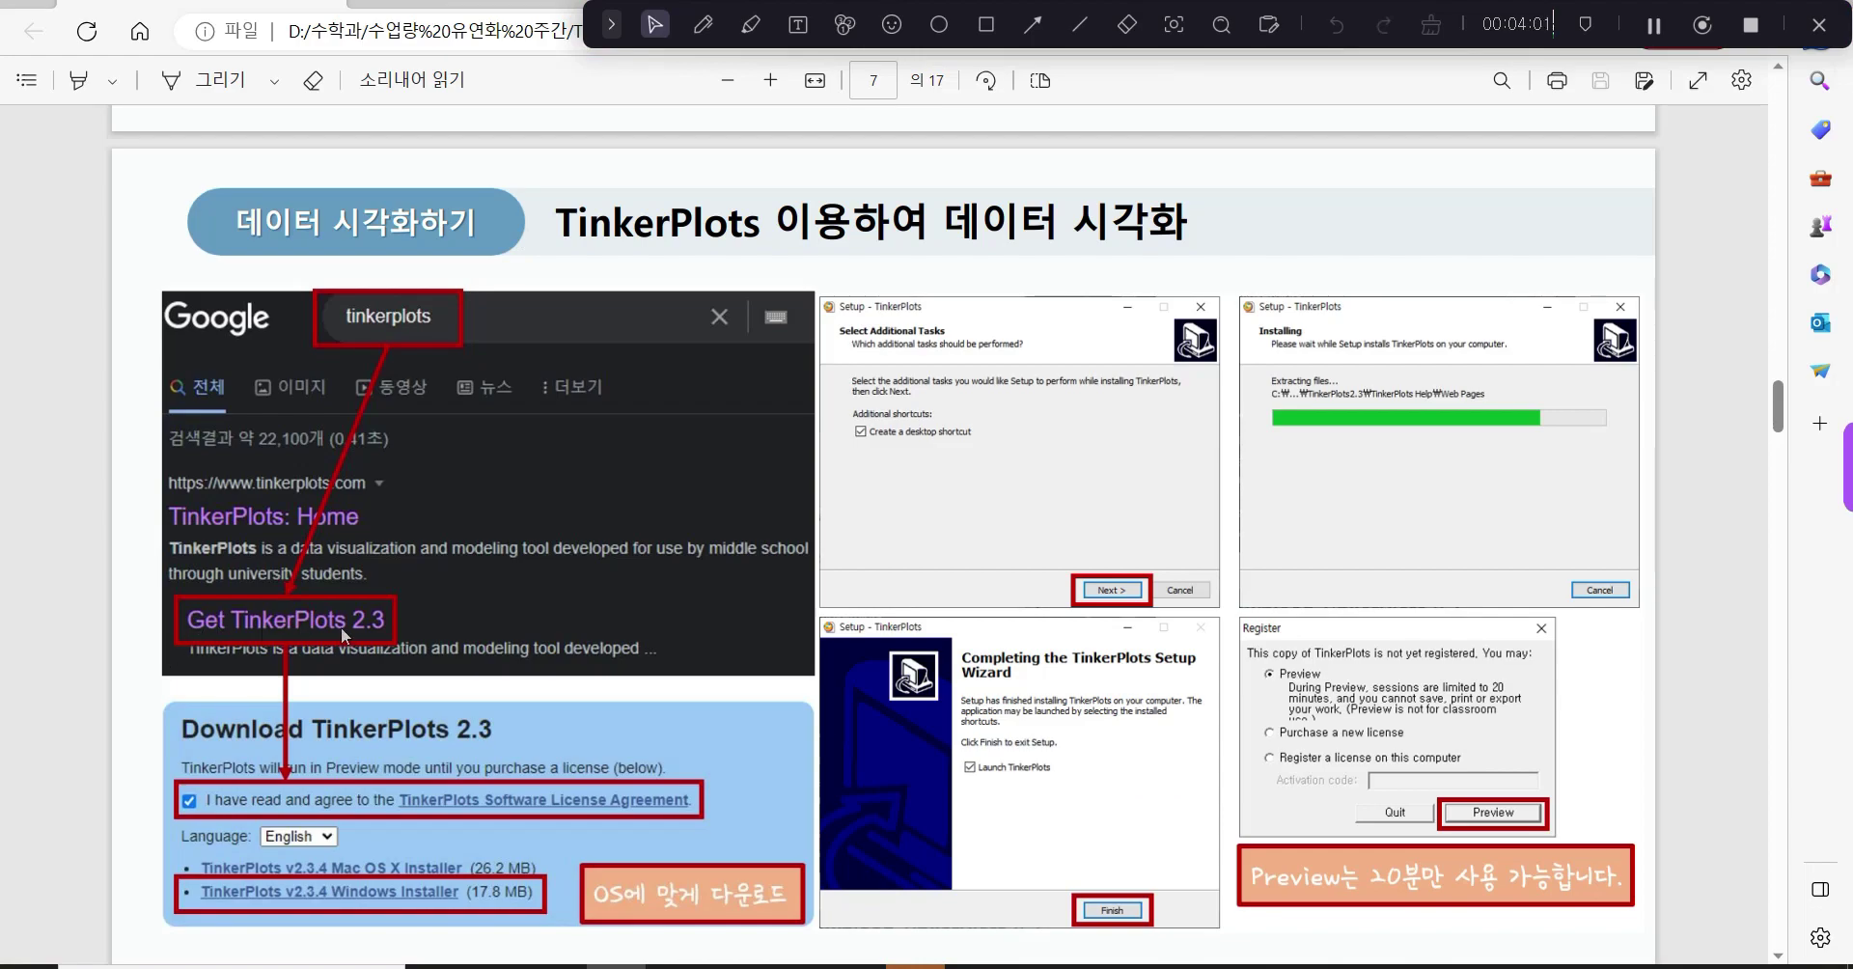
pyautogui.click(736, 965)
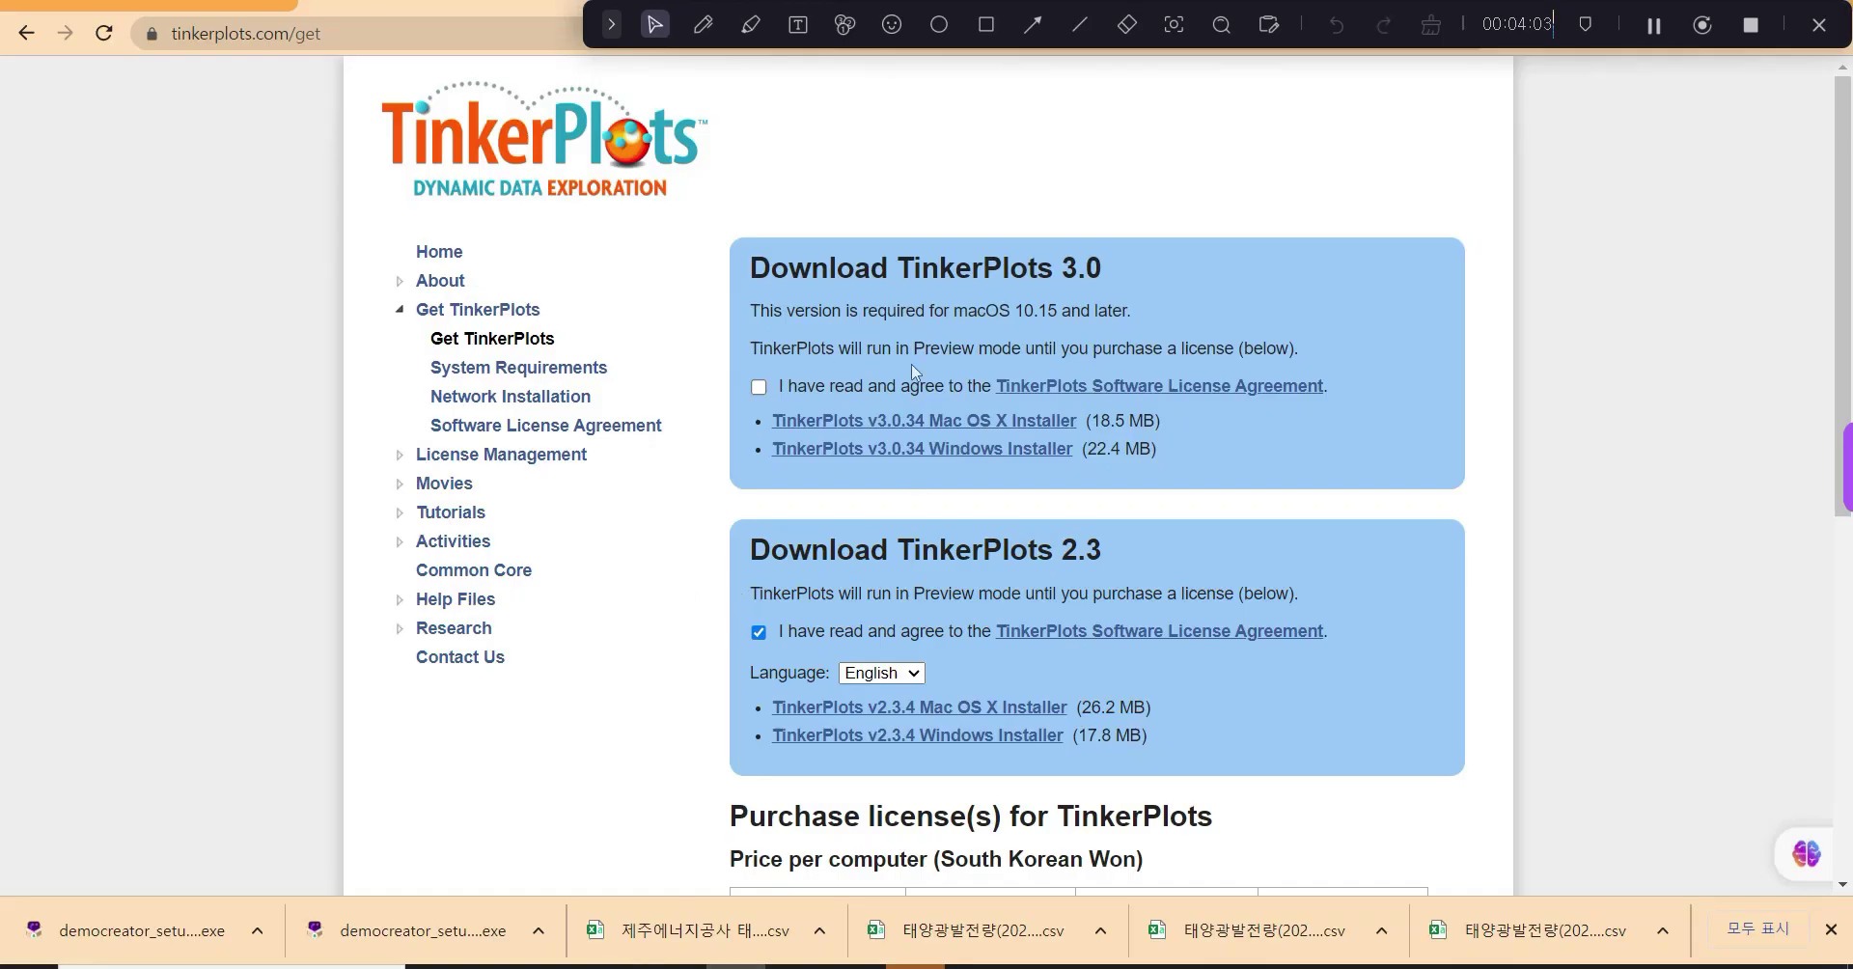
# Review the TinkerPlots 3.0 and 2.3 download options, including the 3.0 license agreement choice, and the license prices.
pyautogui.click(760, 389)
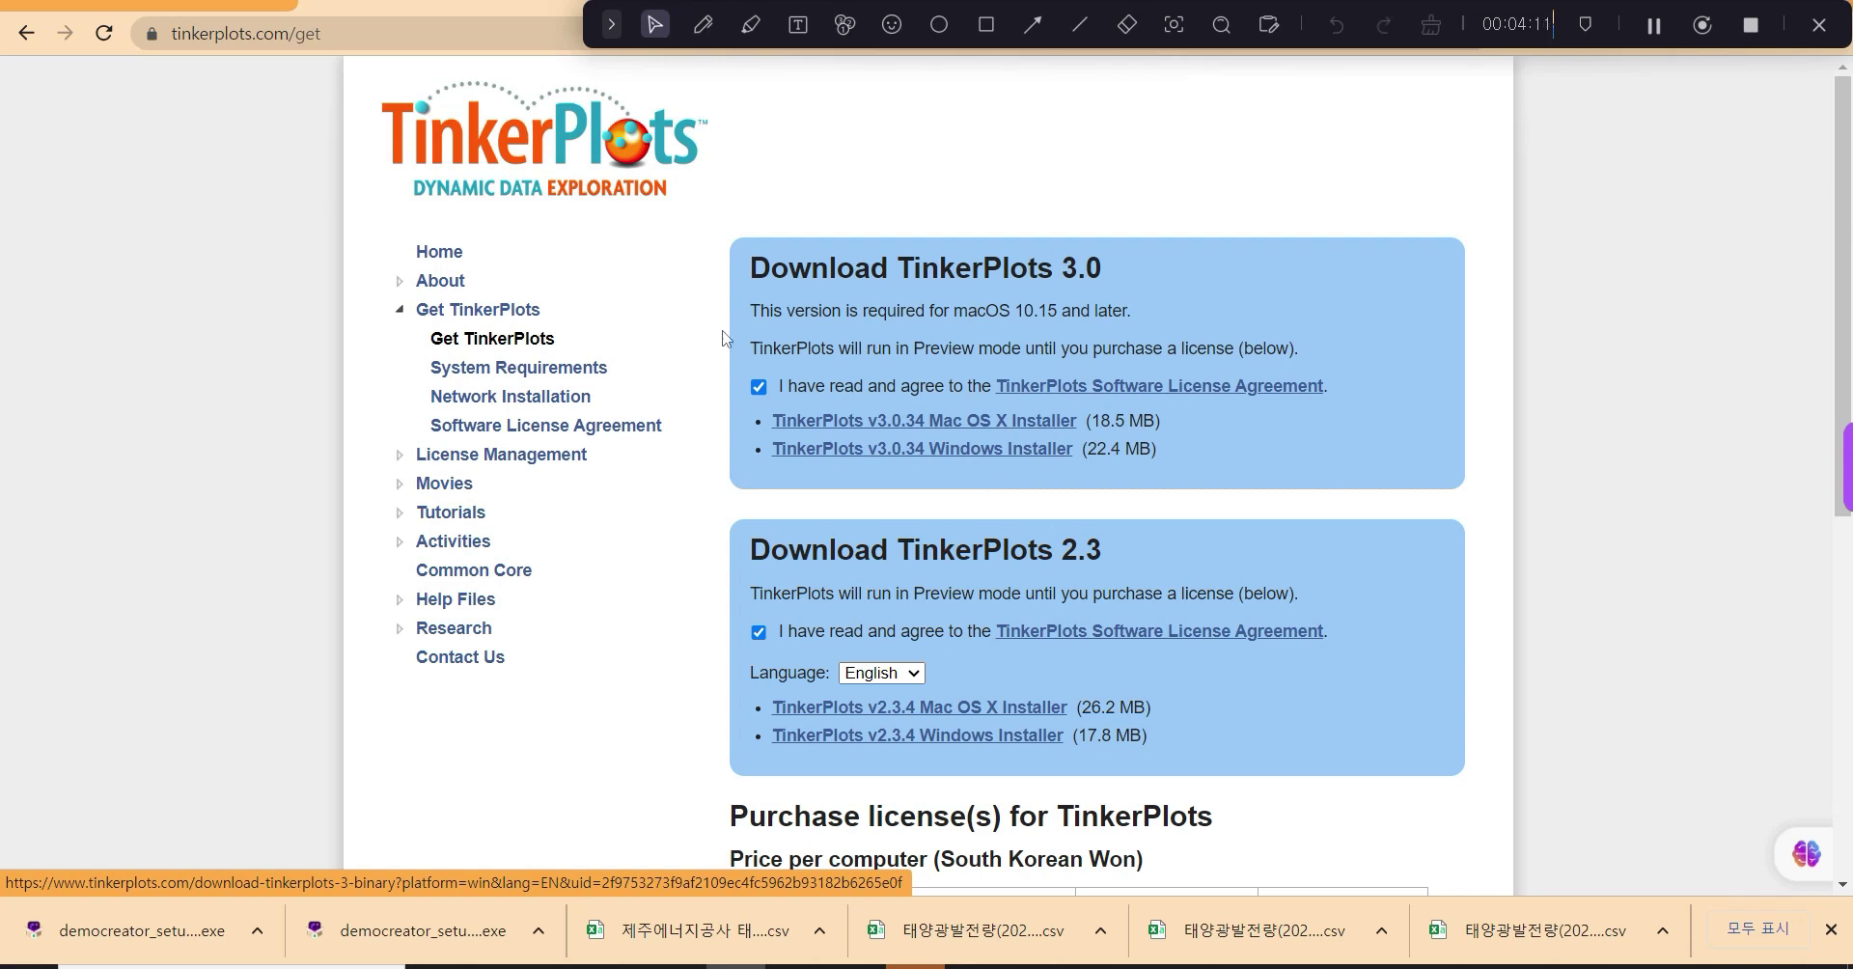
pyautogui.click(758, 387)
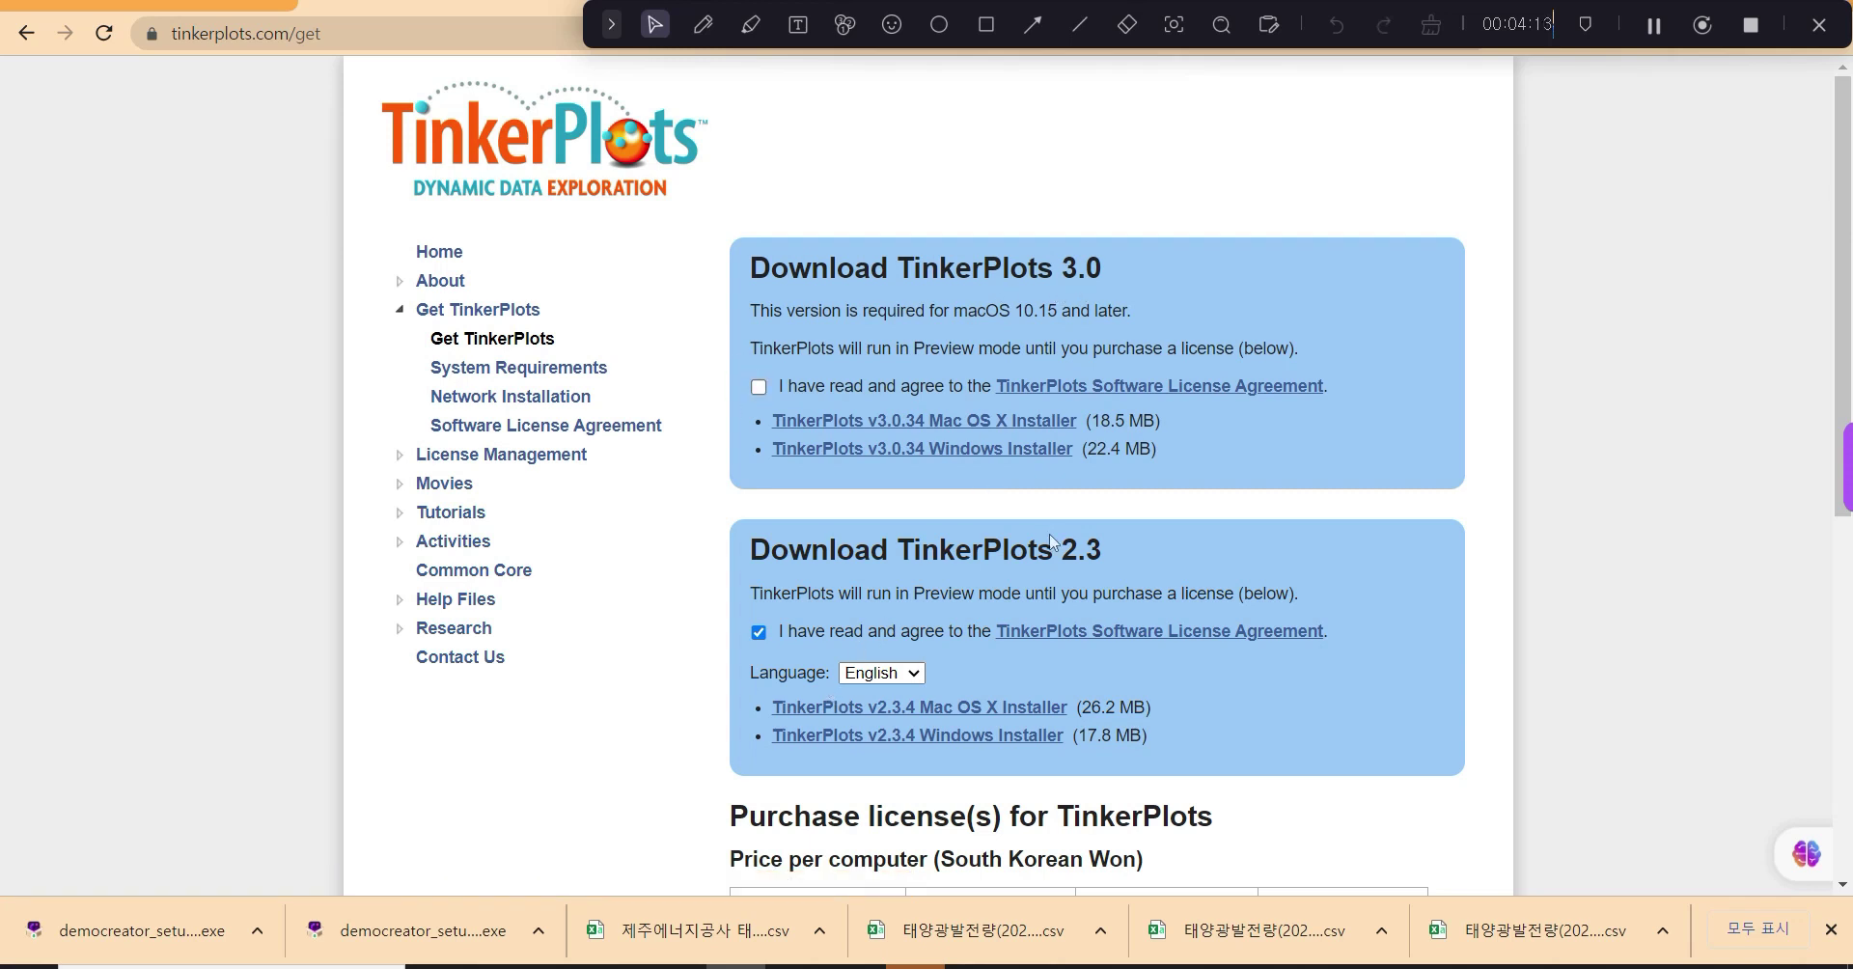
pyautogui.moveTo(1055, 544); pyautogui.dragTo(1158, 552)
pyautogui.click(1159, 552)
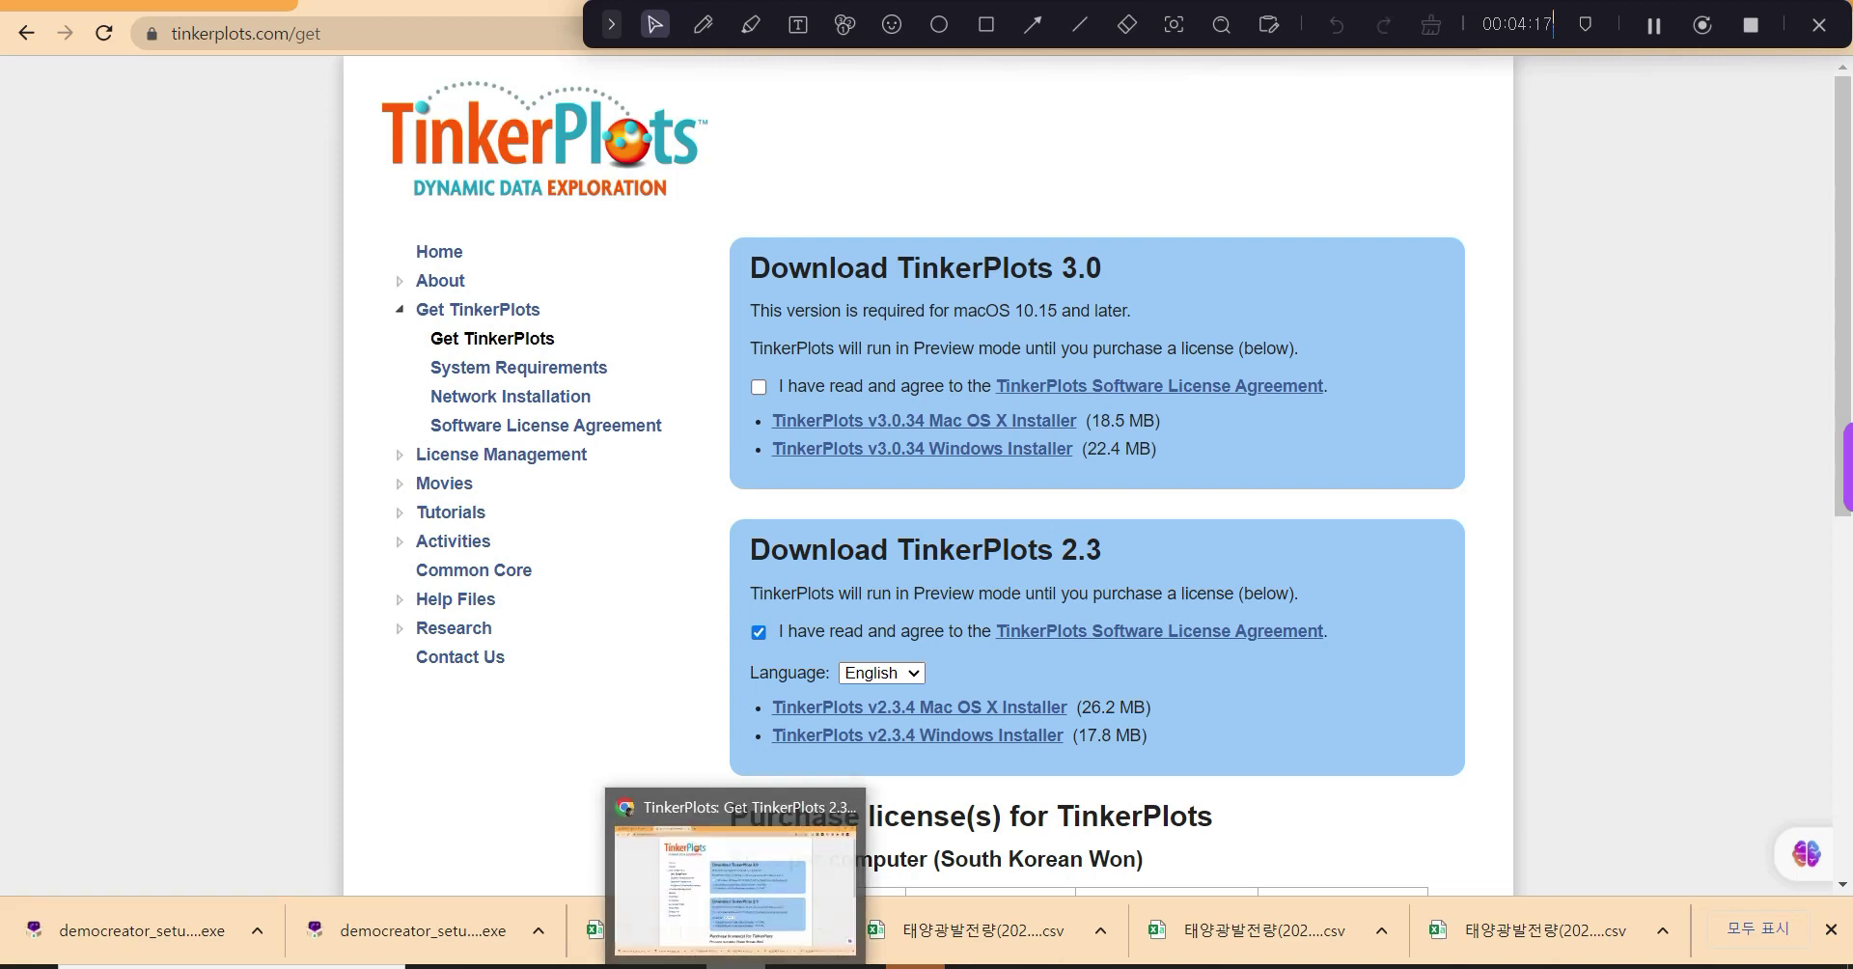
pyautogui.scroll(-3, 566, 674)
pyautogui.scroll(3, 1015, 656)
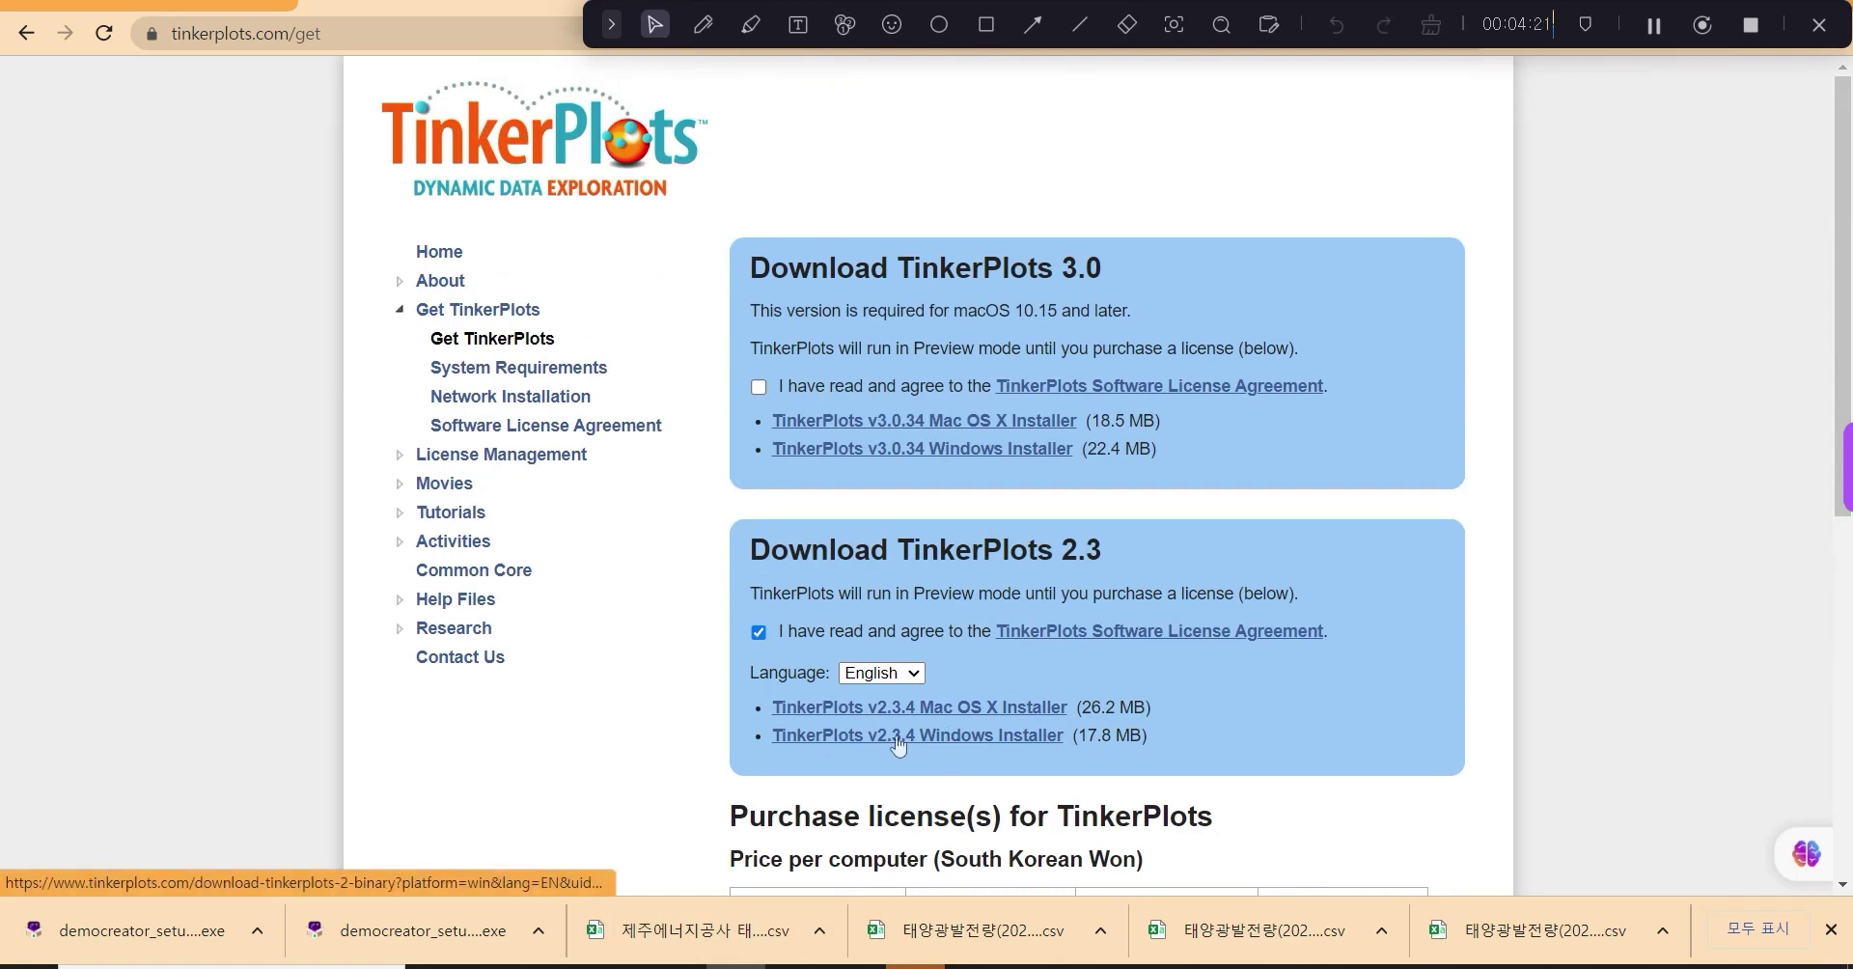
pyautogui.scroll(-2, 921, 741)
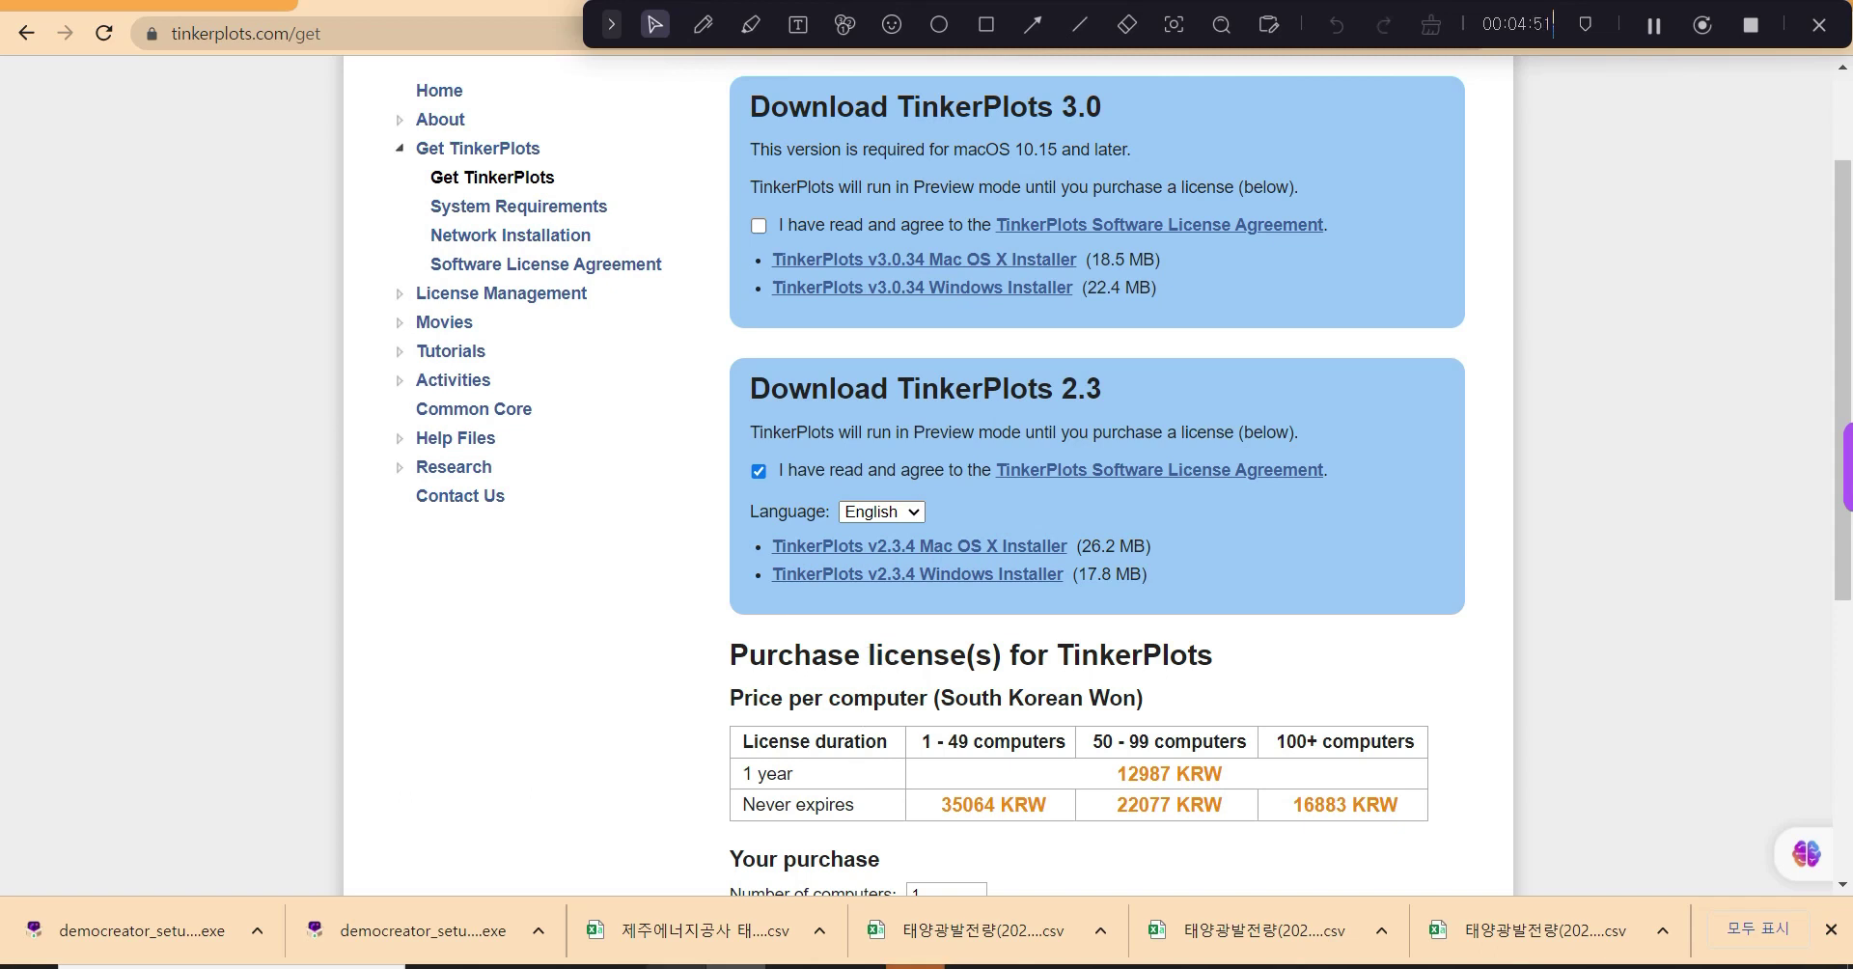
# Switch to the PDF in Edge and read the slide on pasting Excel data into a TinkerPlots table.
pyautogui.click(627, 903)
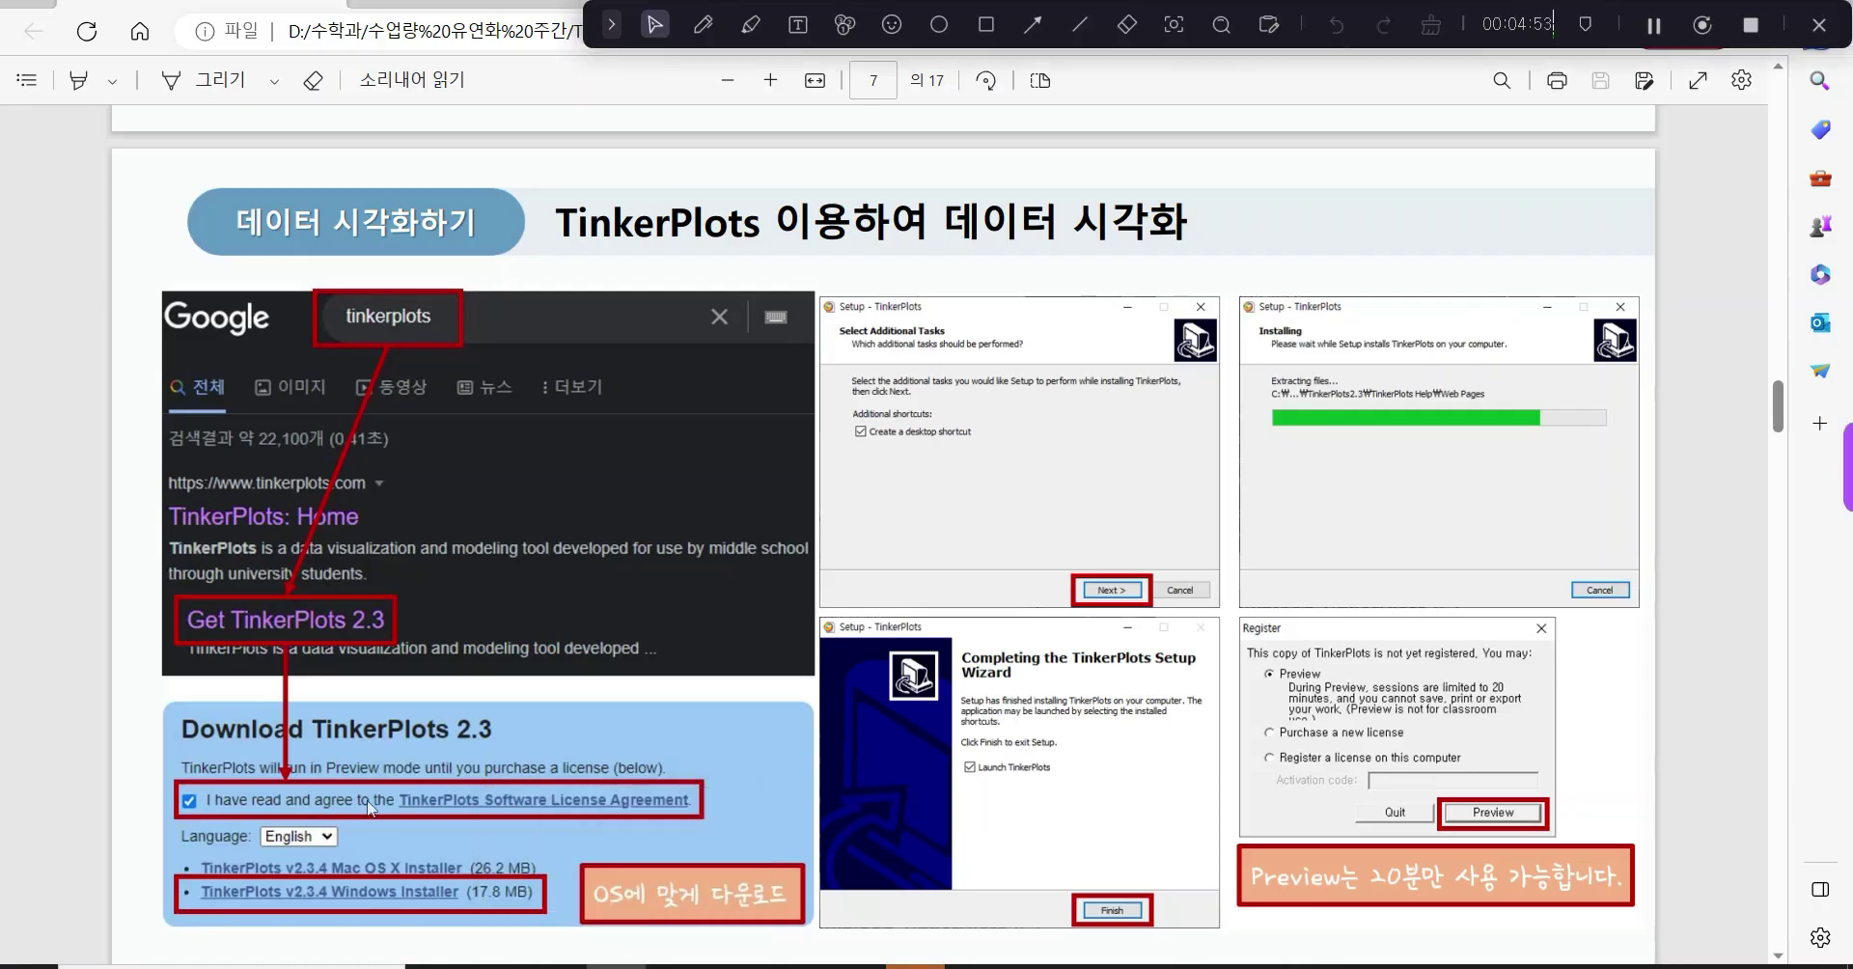
pyautogui.scroll(-4, 97, 712)
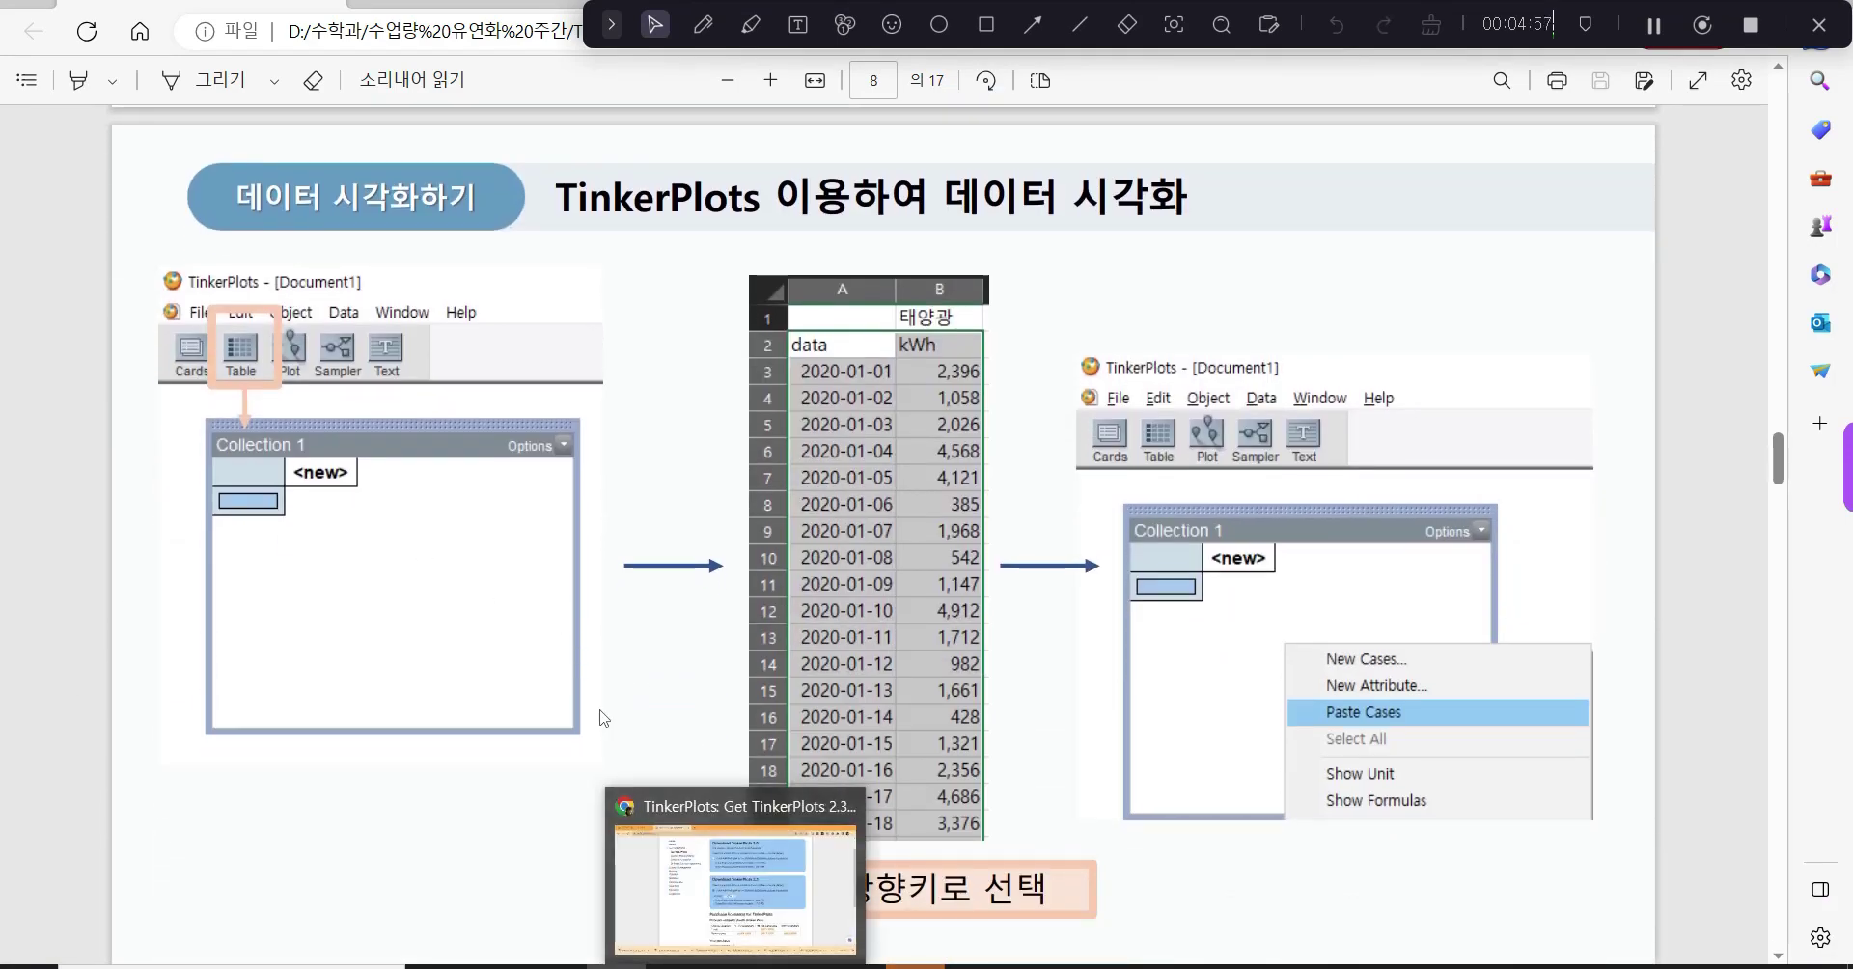
pyautogui.click(719, 902)
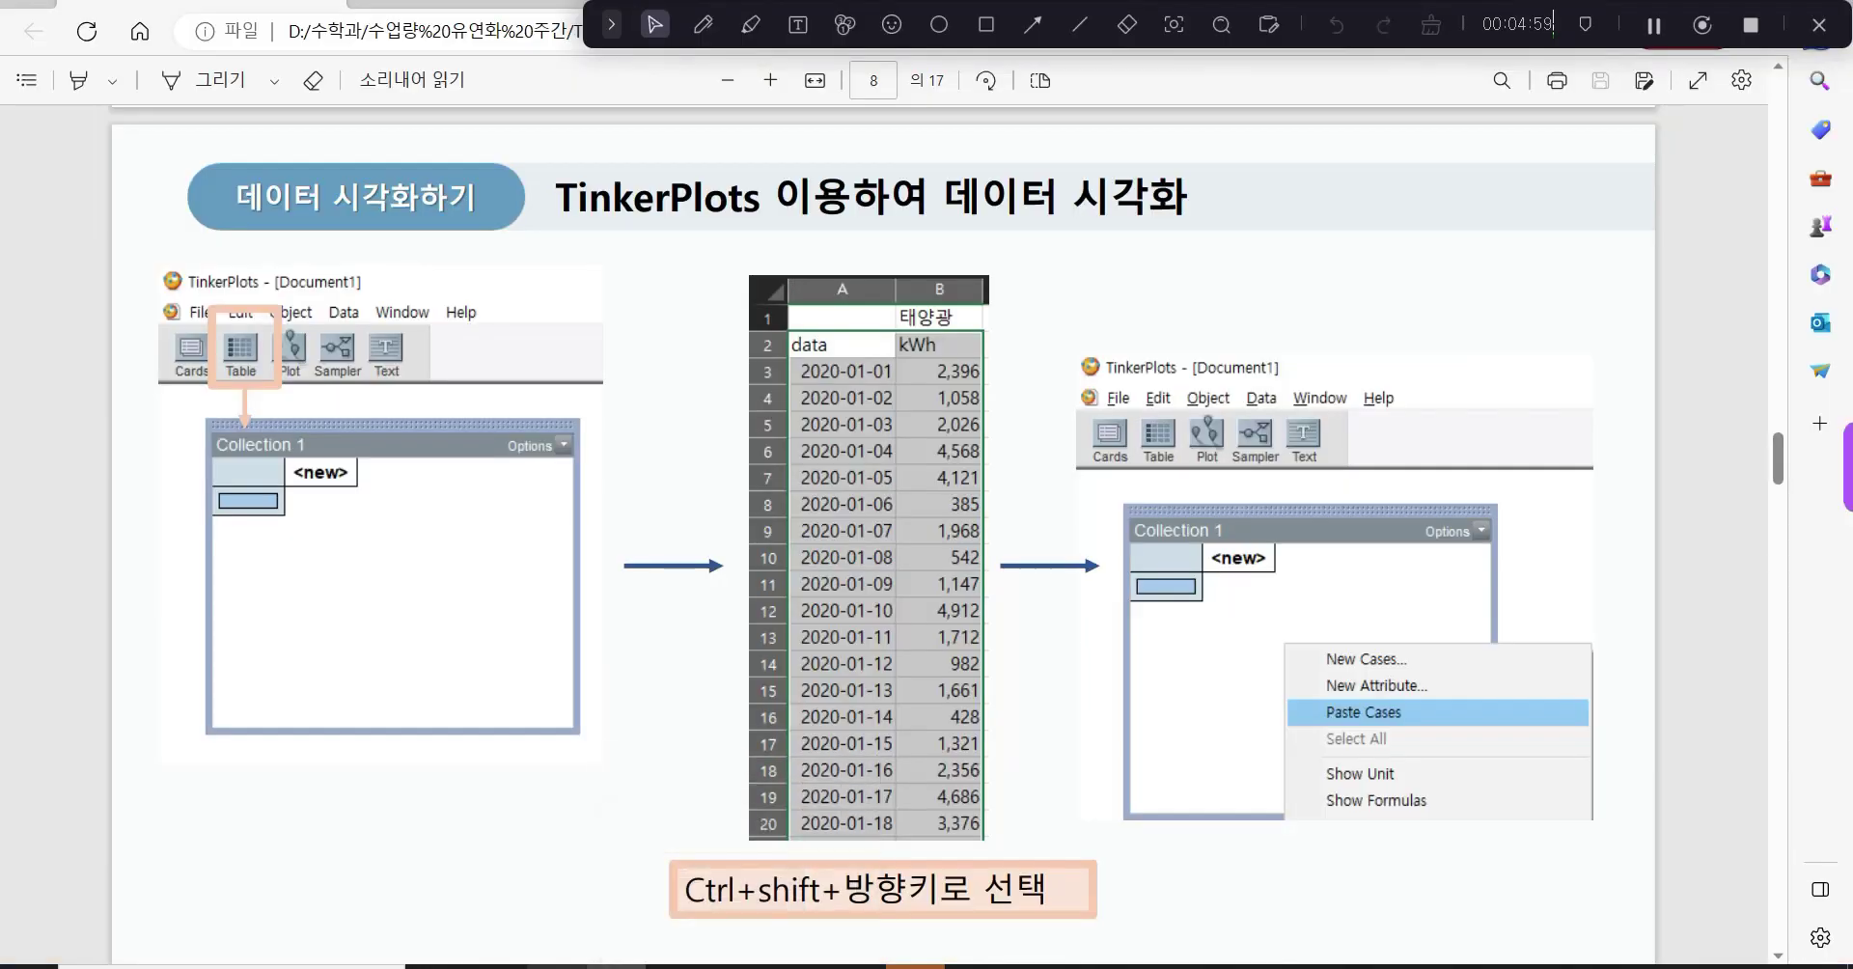
# Minimize the open document and browser windows to reach the desktop.
pyautogui.click(796, 968)
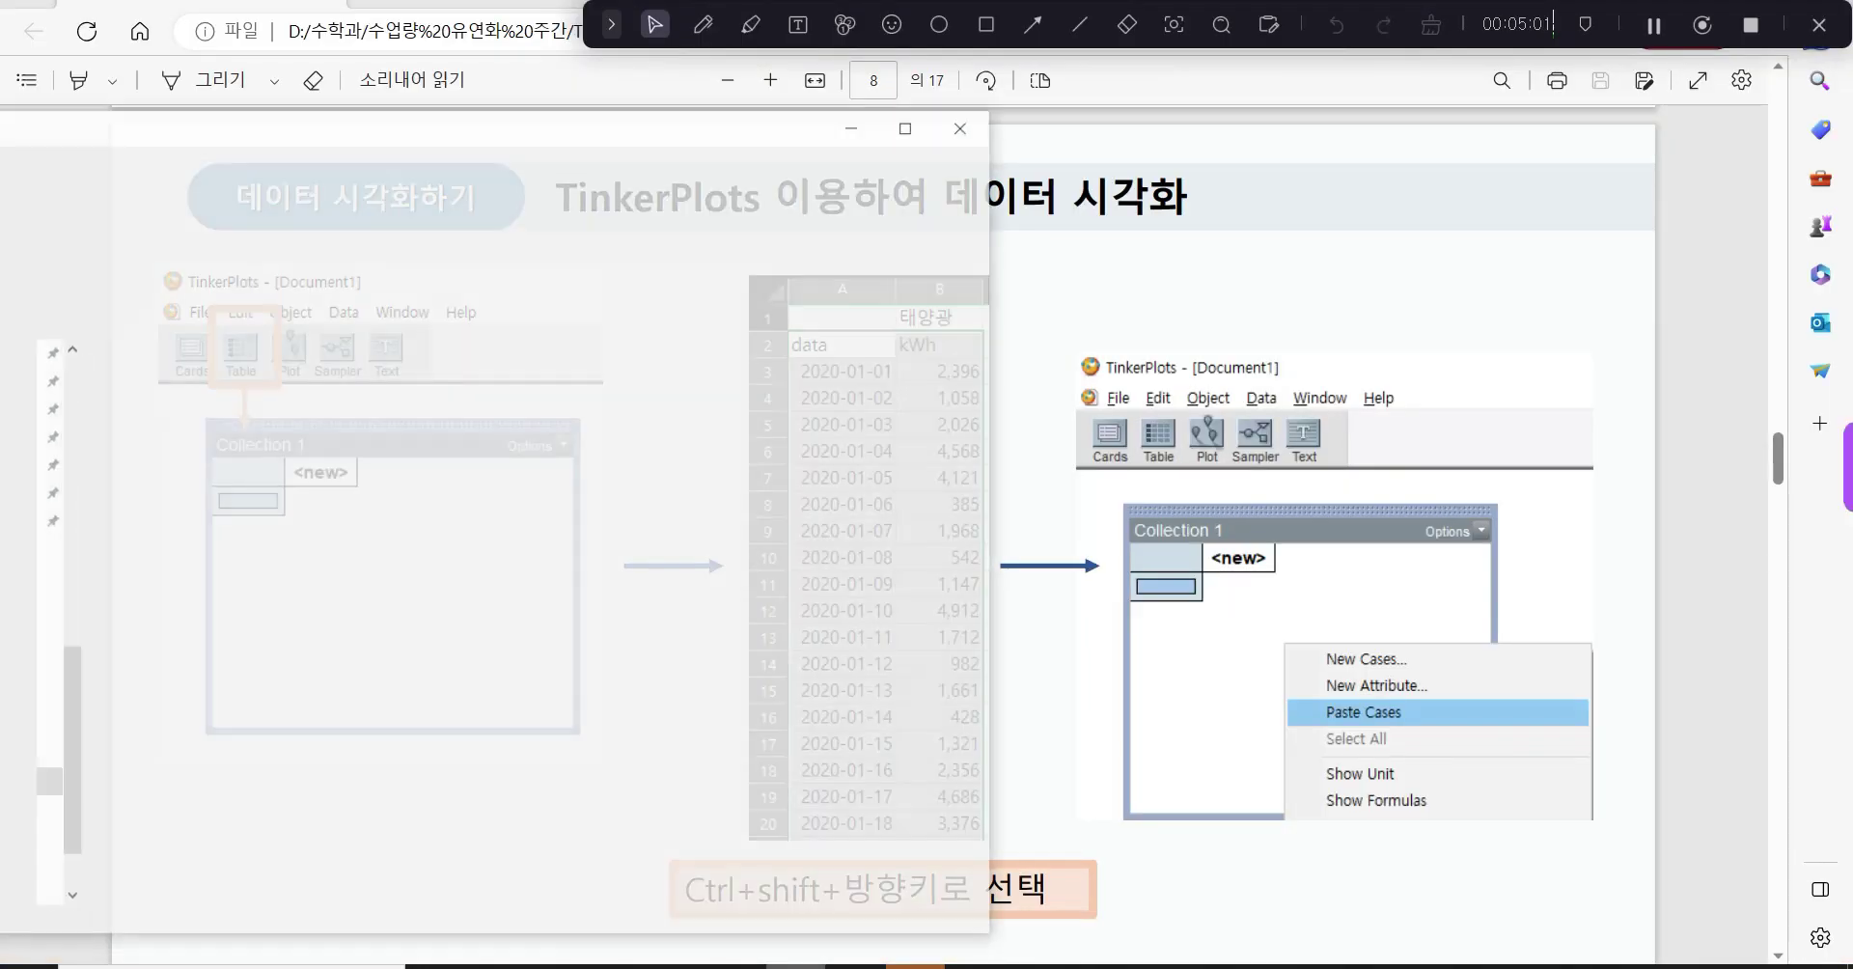
pyautogui.click(1713, 1)
pyautogui.click(845, 90)
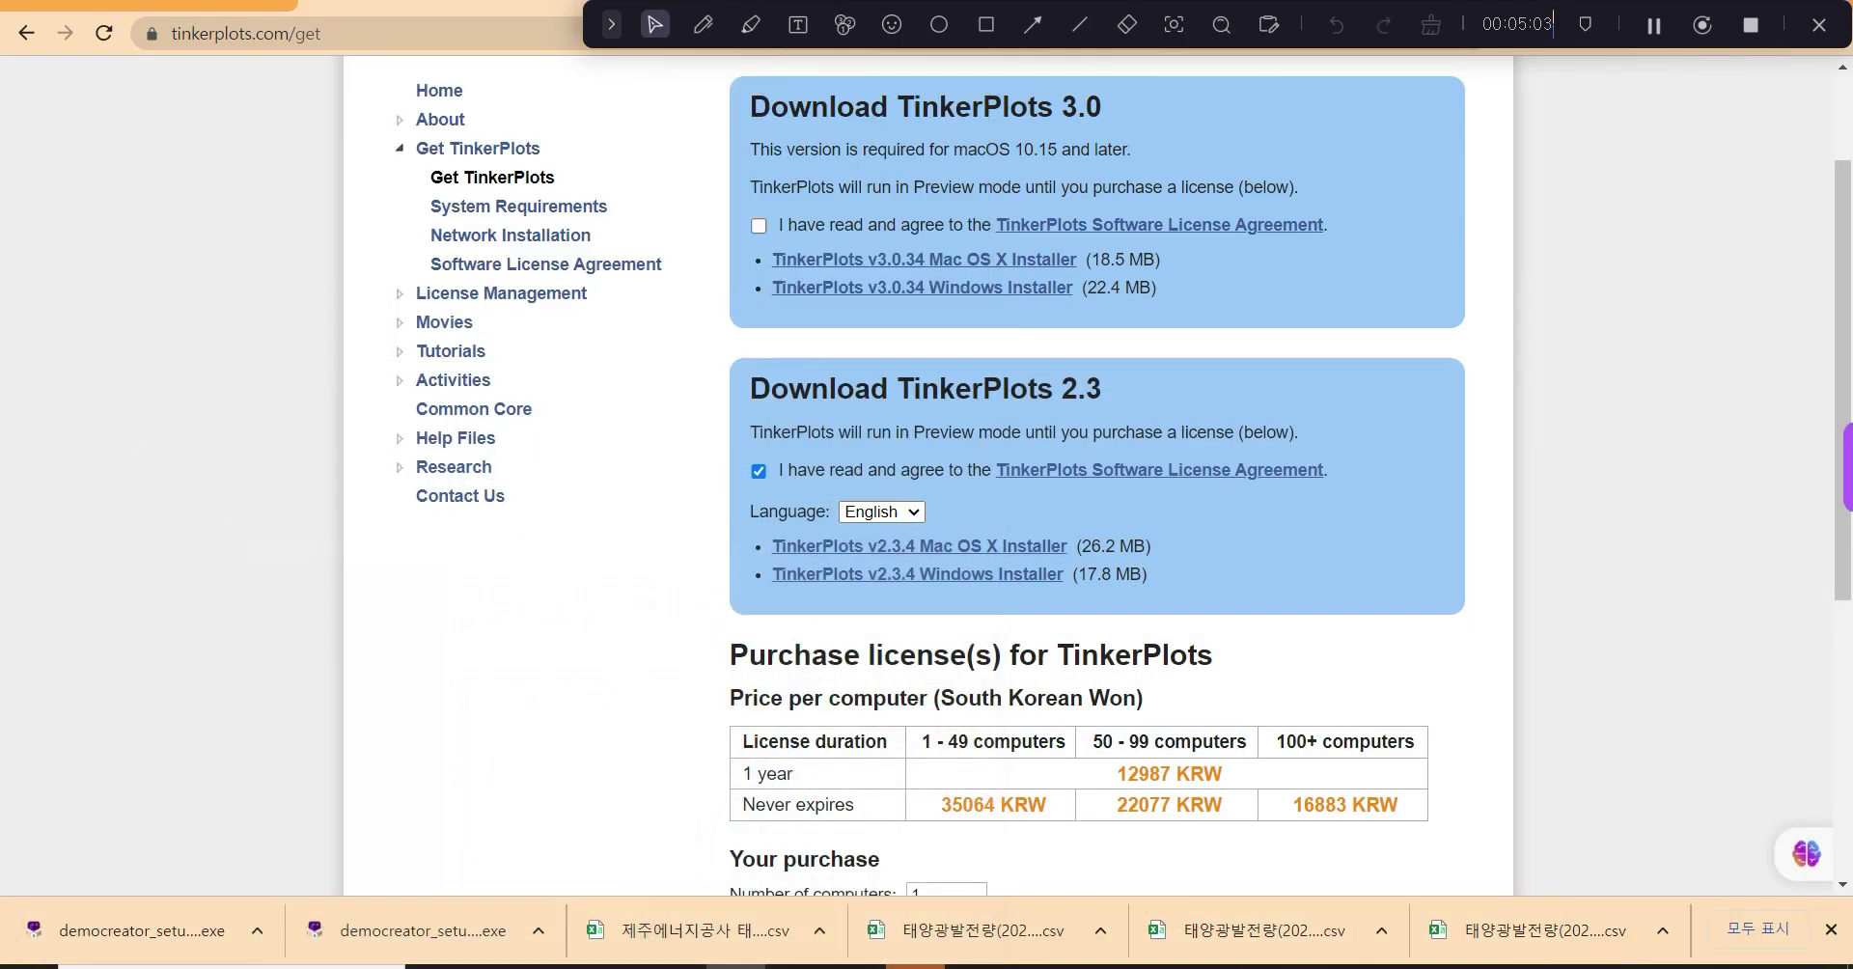
pyautogui.click(1713, 1)
pyautogui.click(1713, 1)
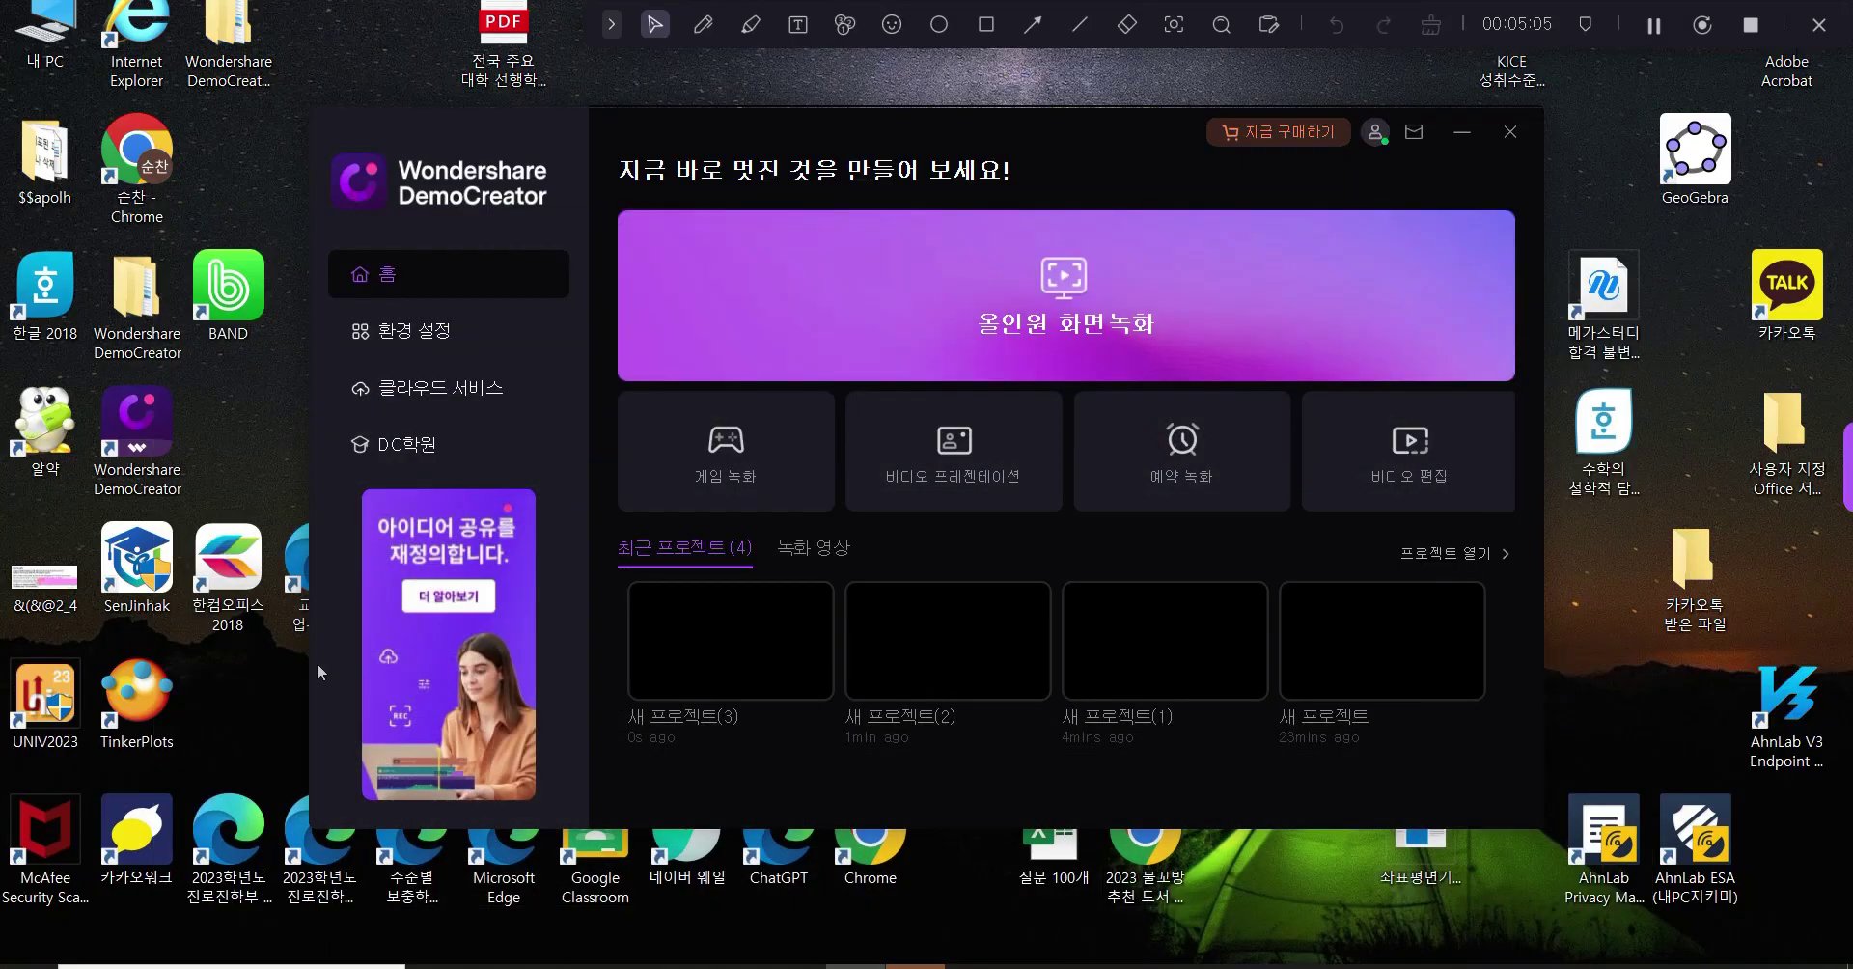
# Launch TinkerPlots in Preview mode and maximize its window.
pyautogui.doubleClick(143, 710)
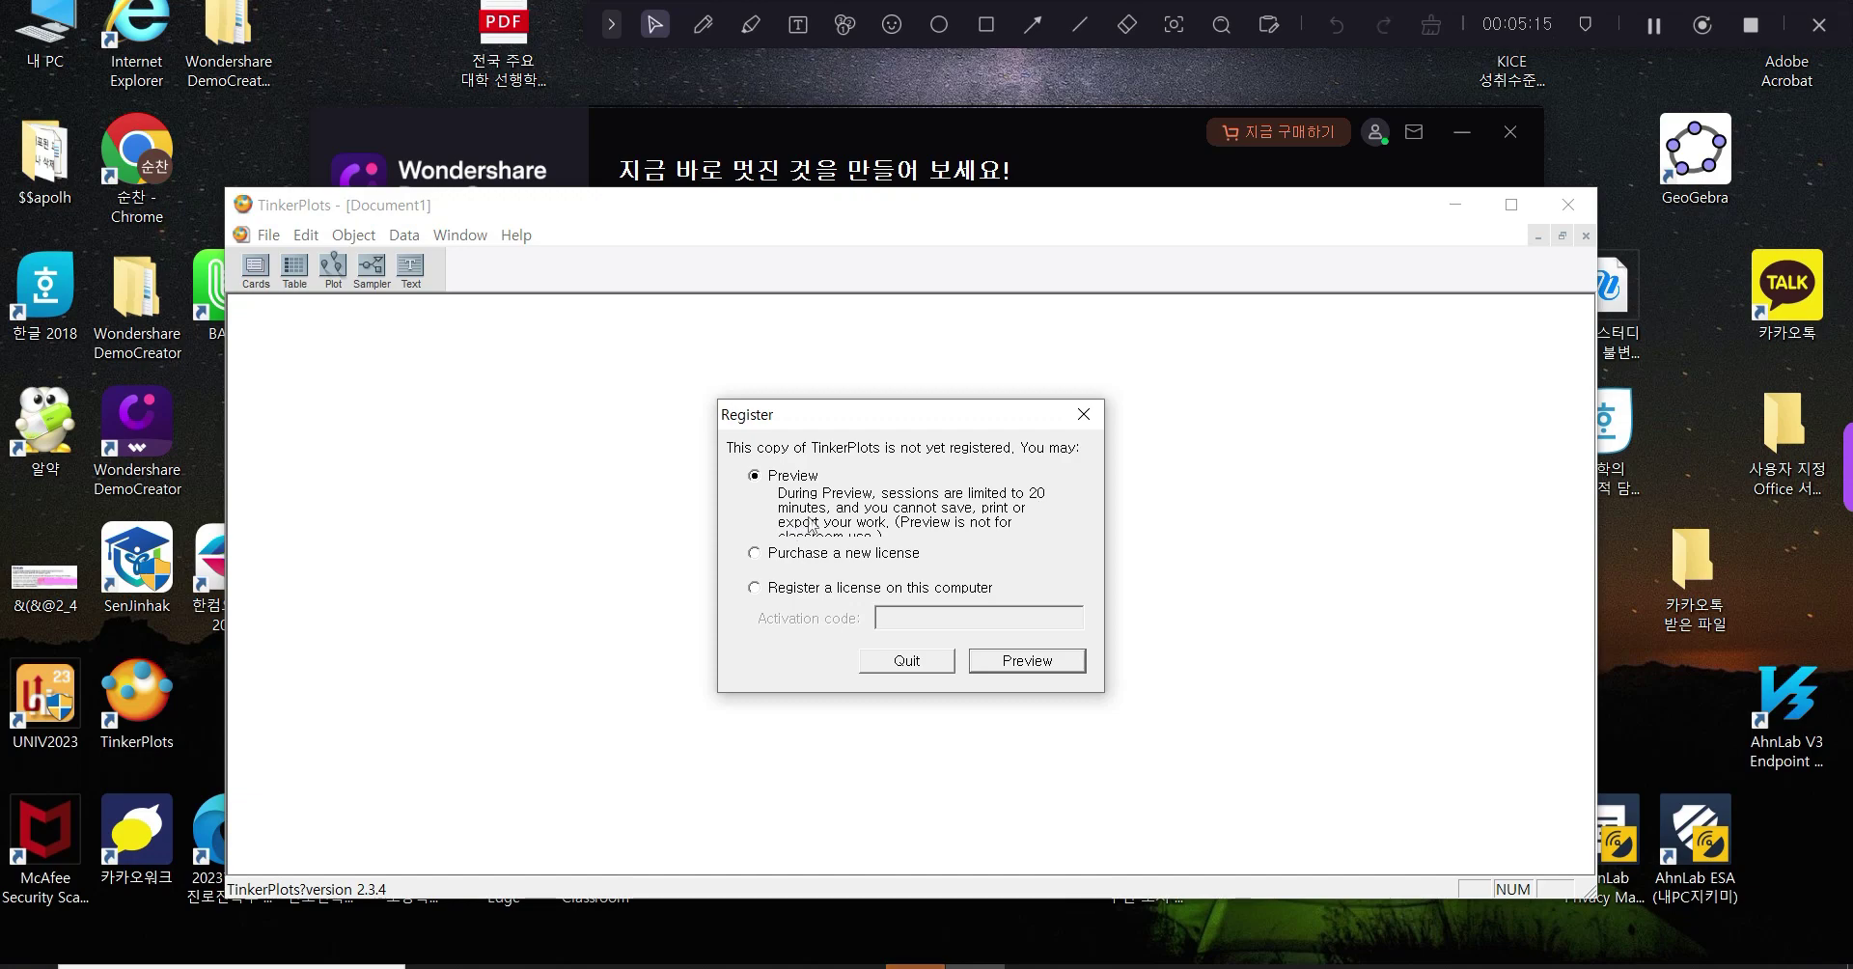
pyautogui.click(1026, 661)
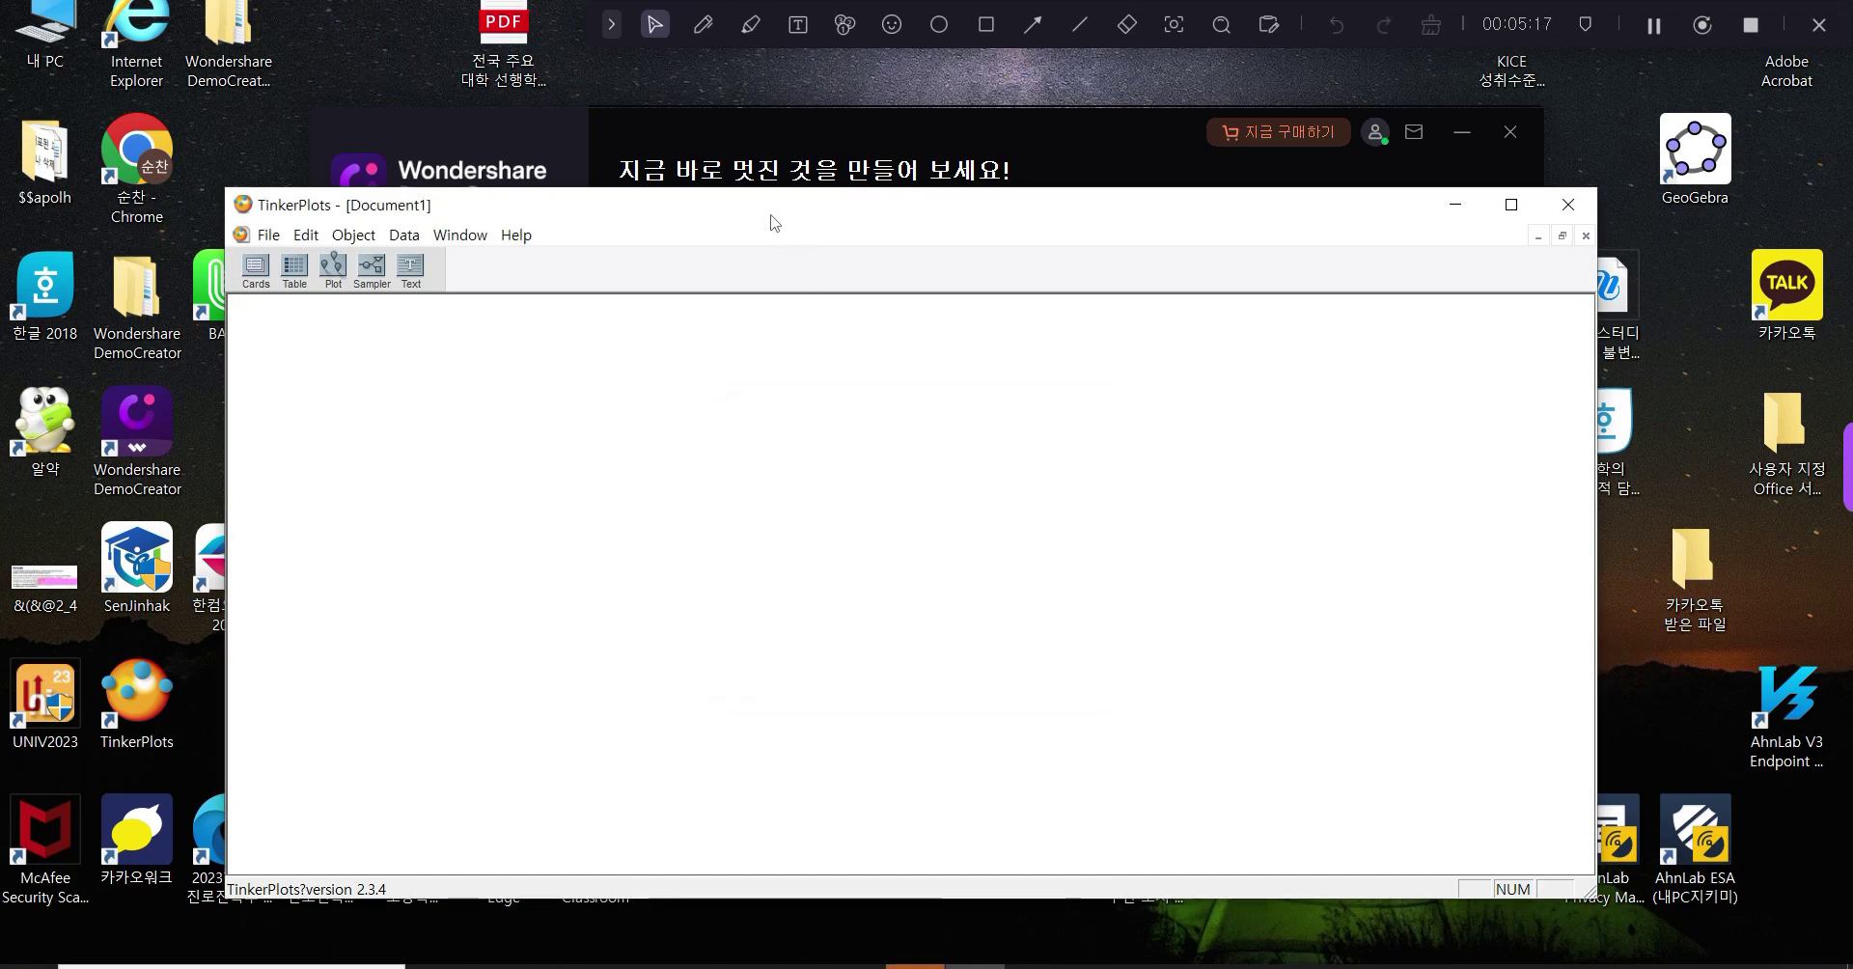
pyautogui.doubleClick(795, 212)
# Switch to Excel and copy the two solar data columns from the data and kWh headers in row 2 down to row 369.
pyautogui.click(677, 966)
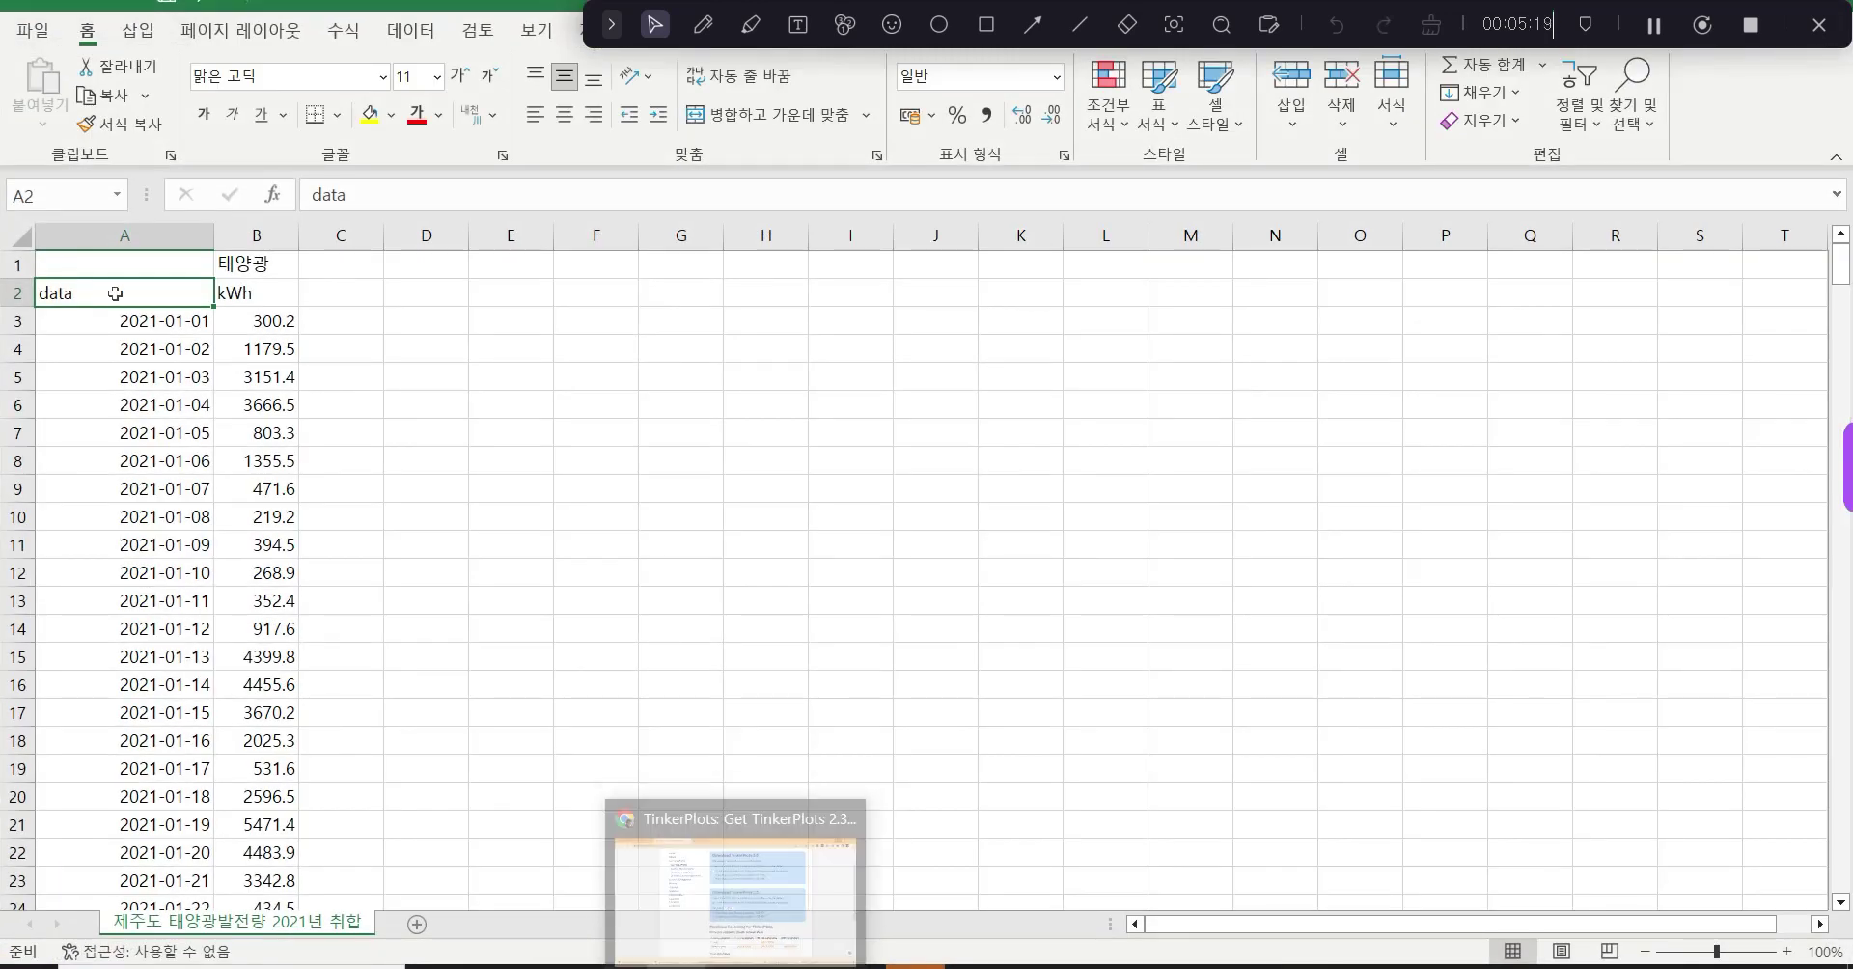
pyautogui.hotkey('shift', 'Right')
pyautogui.hotkey('shift', 'Down')
pyautogui.hotkey('shift', 'Up')
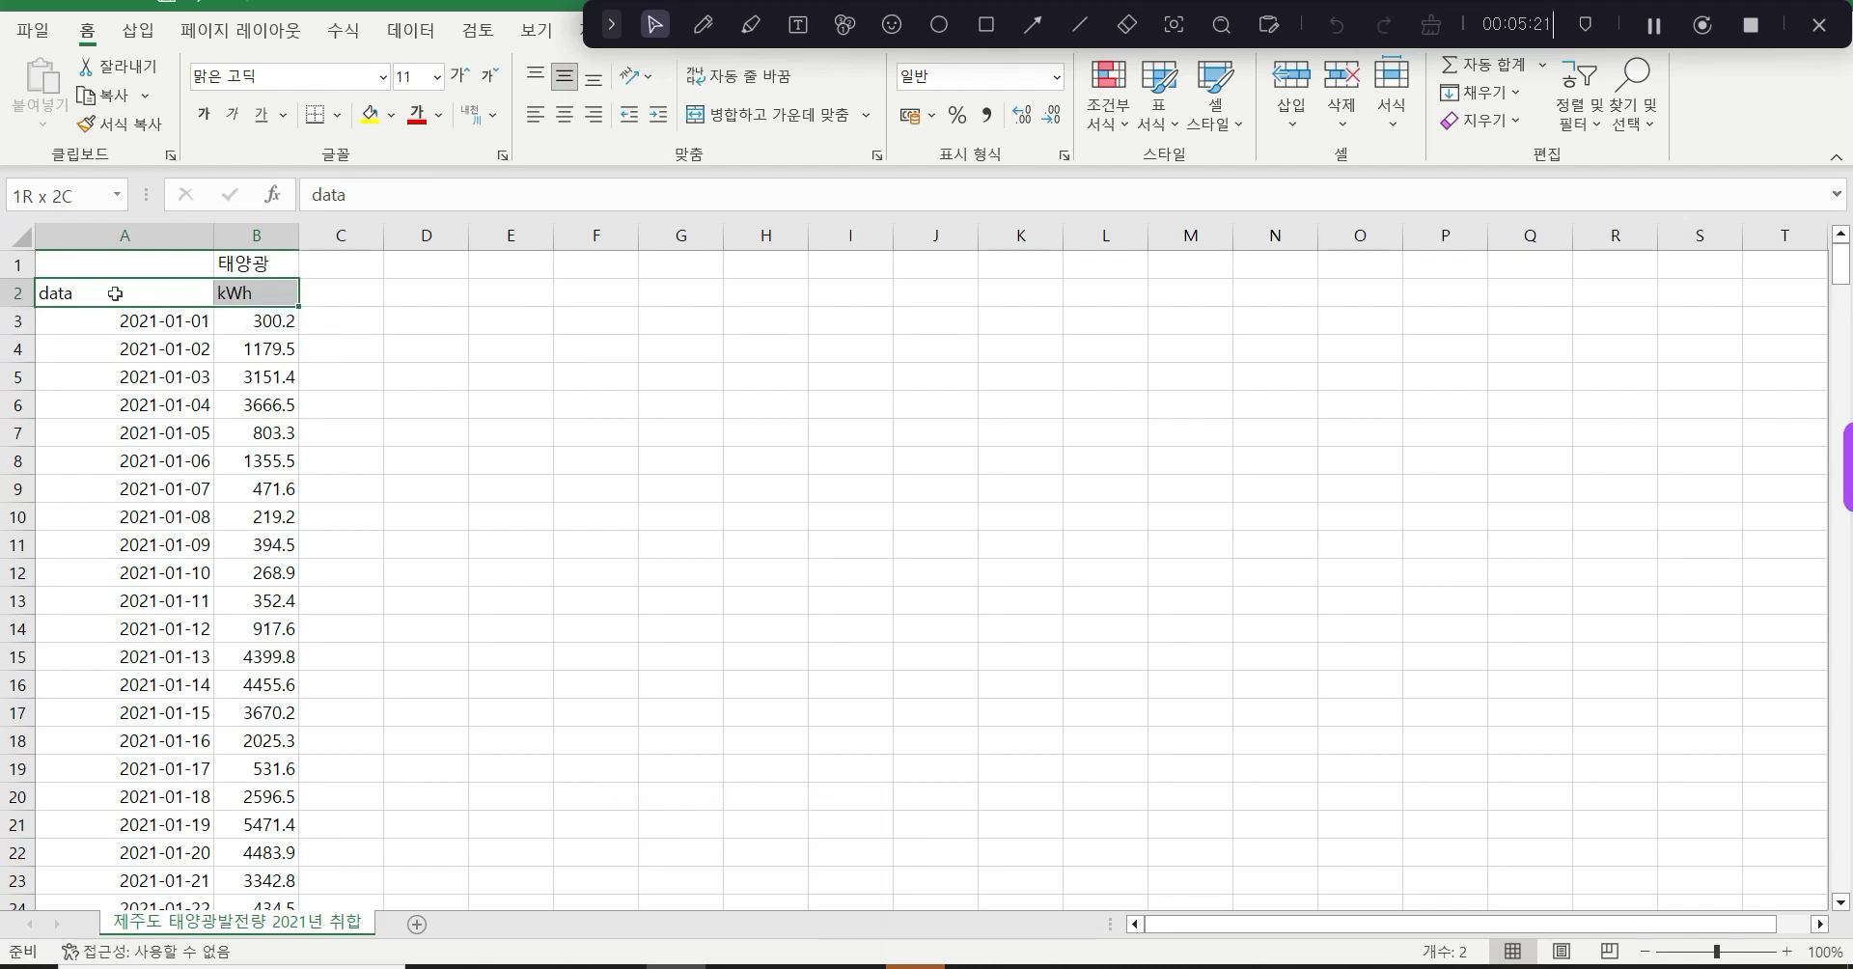
pyautogui.hotkey('ctrl', 'Down')
pyautogui.press('Right')
pyautogui.hotkey('shift', 'Left')
pyautogui.hotkey('shift', 'Up')
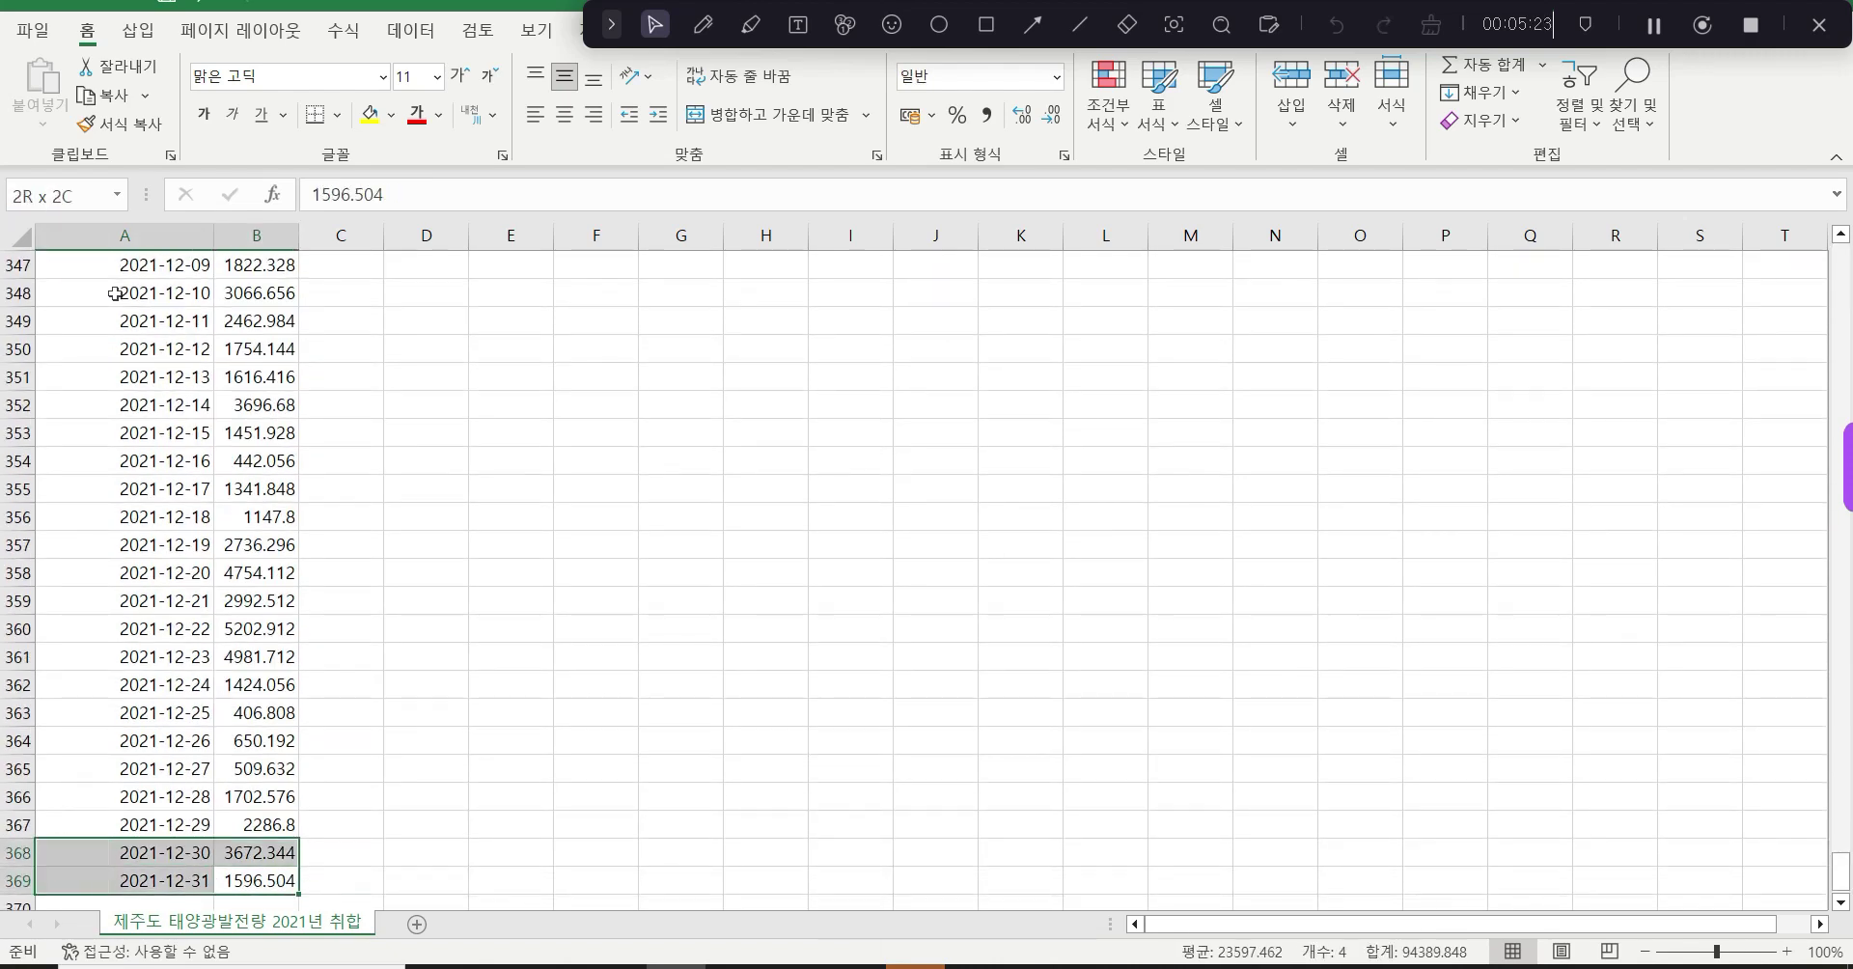
pyautogui.hotkey('ctrl', 'shift', 'Up')
pyautogui.hotkey('shift', 'Down')
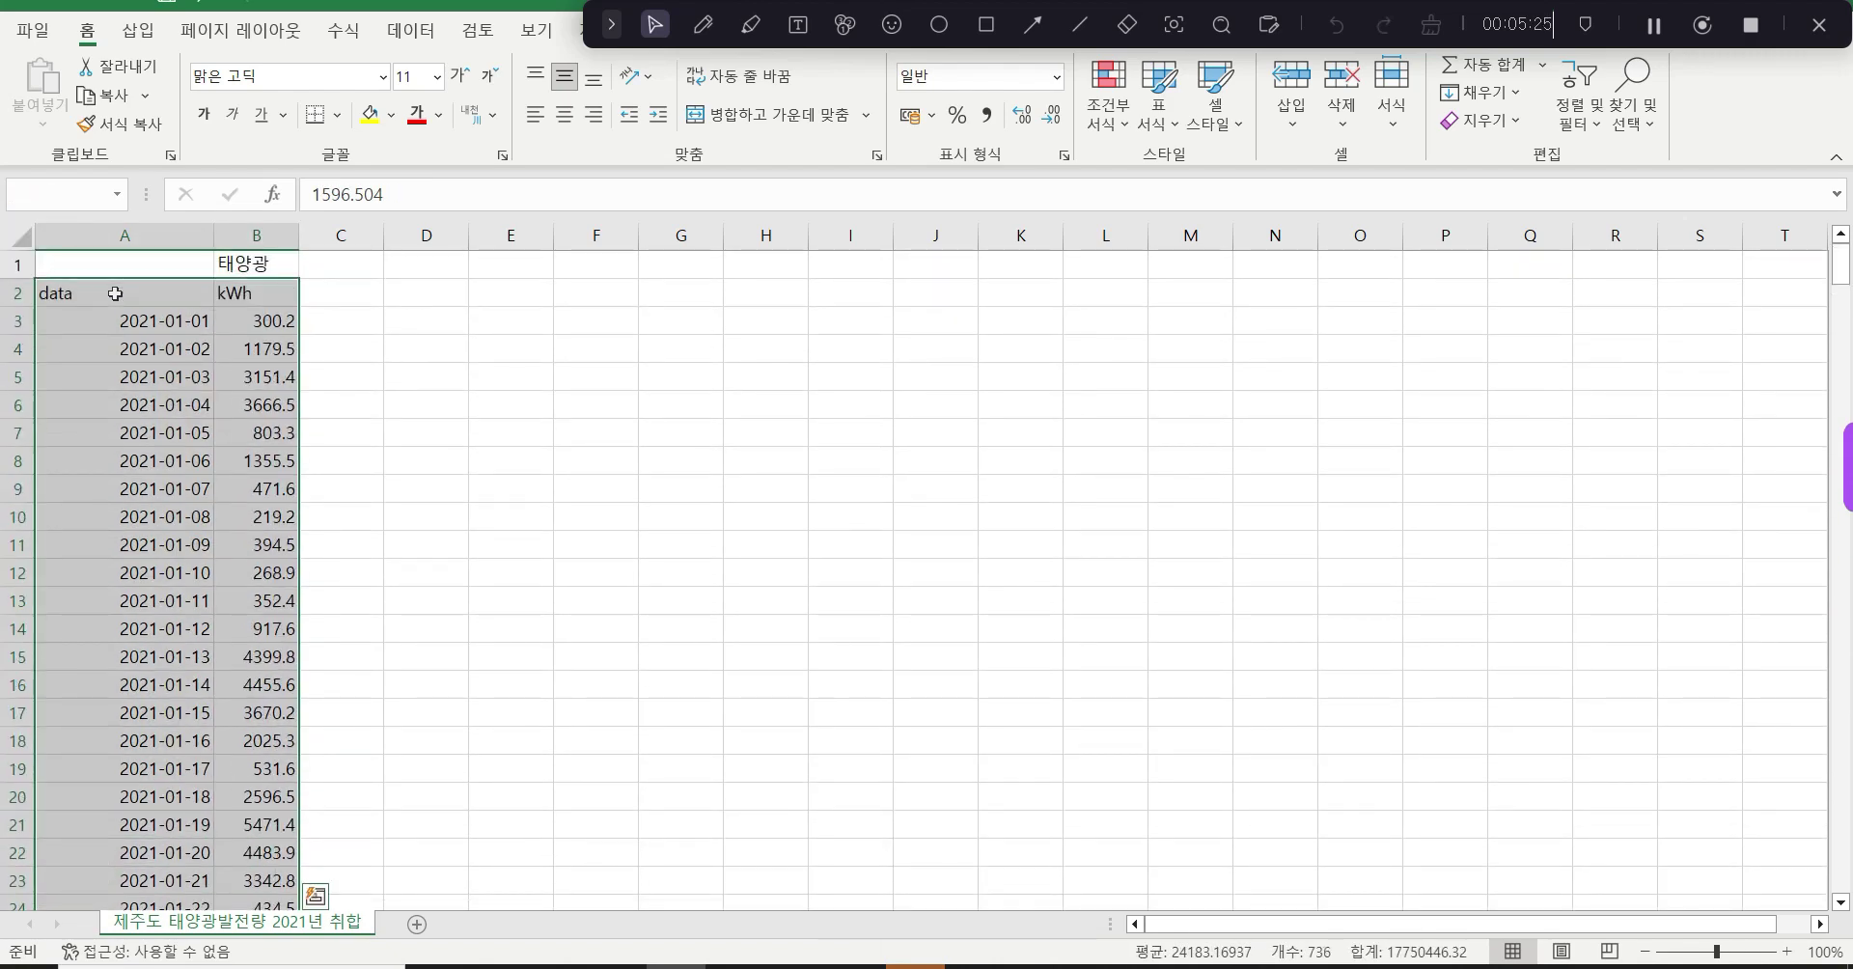
pyautogui.hotkey('ctrl', 'c')
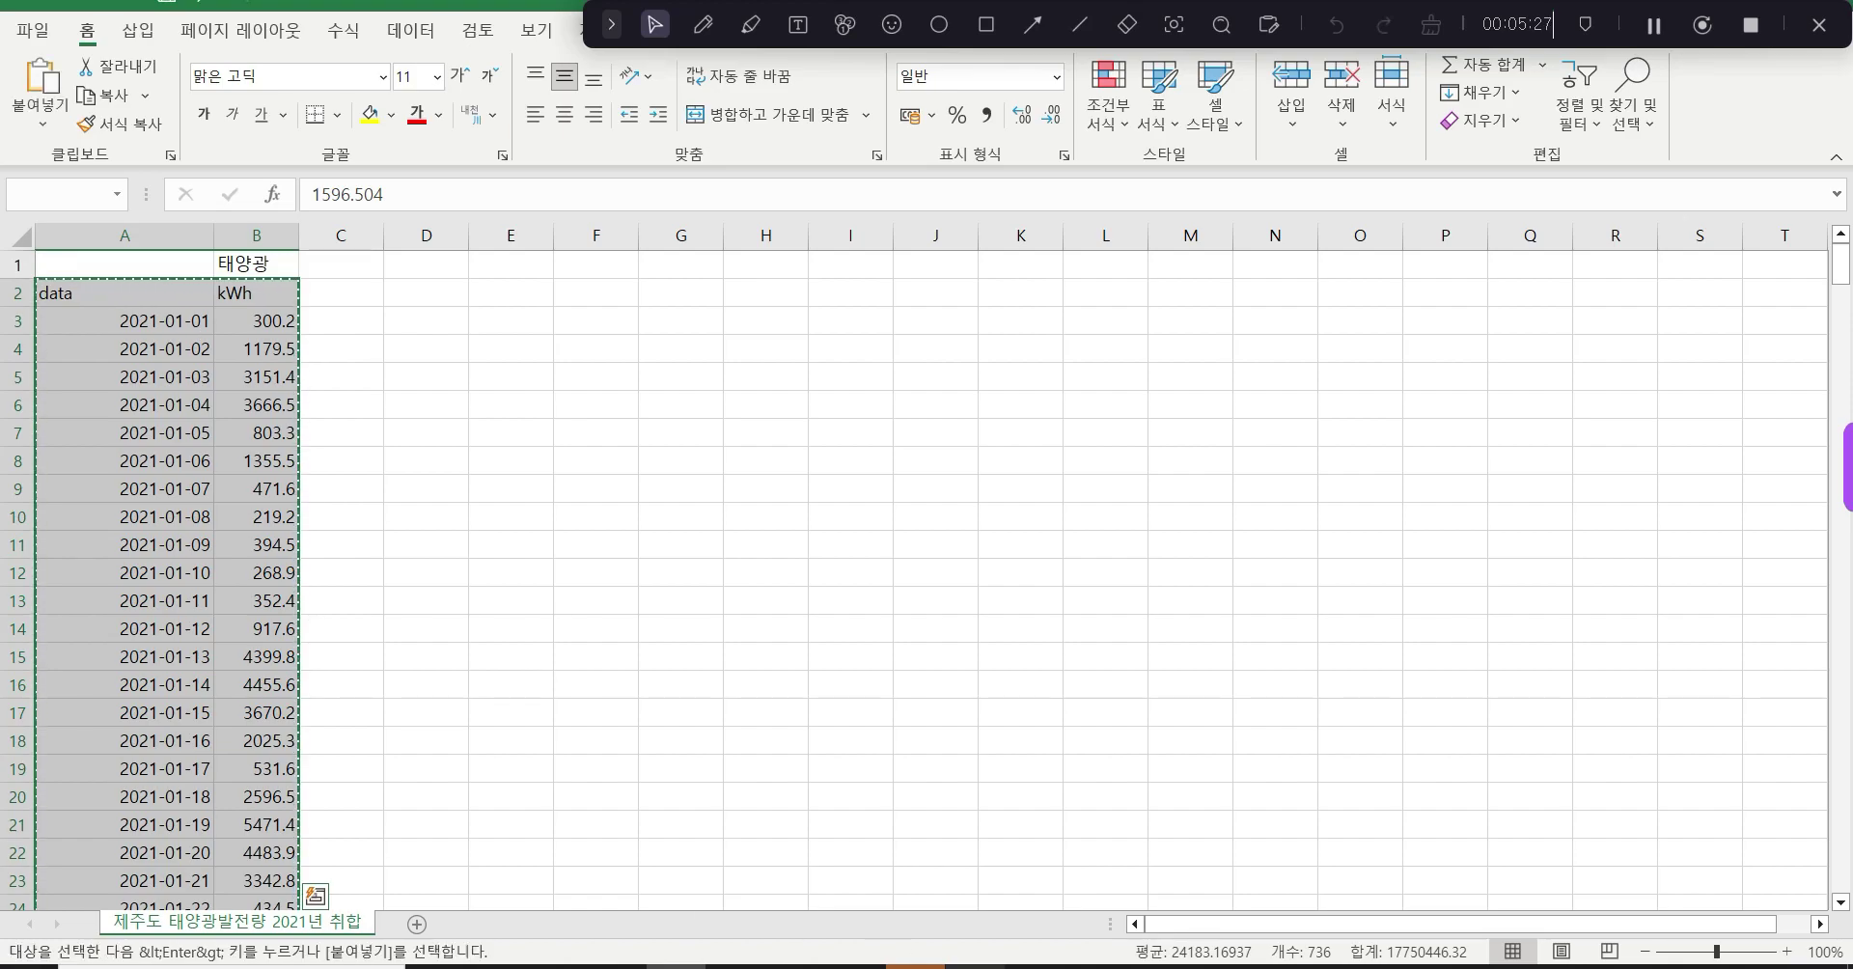
# Switch to TinkerPlots, add a new table to the blank document, and paste the copied Excel data into it.
pyautogui.hotkey('alt', 'Tab')
pyautogui.moveTo(67, 41); pyautogui.dragTo(135, 191)
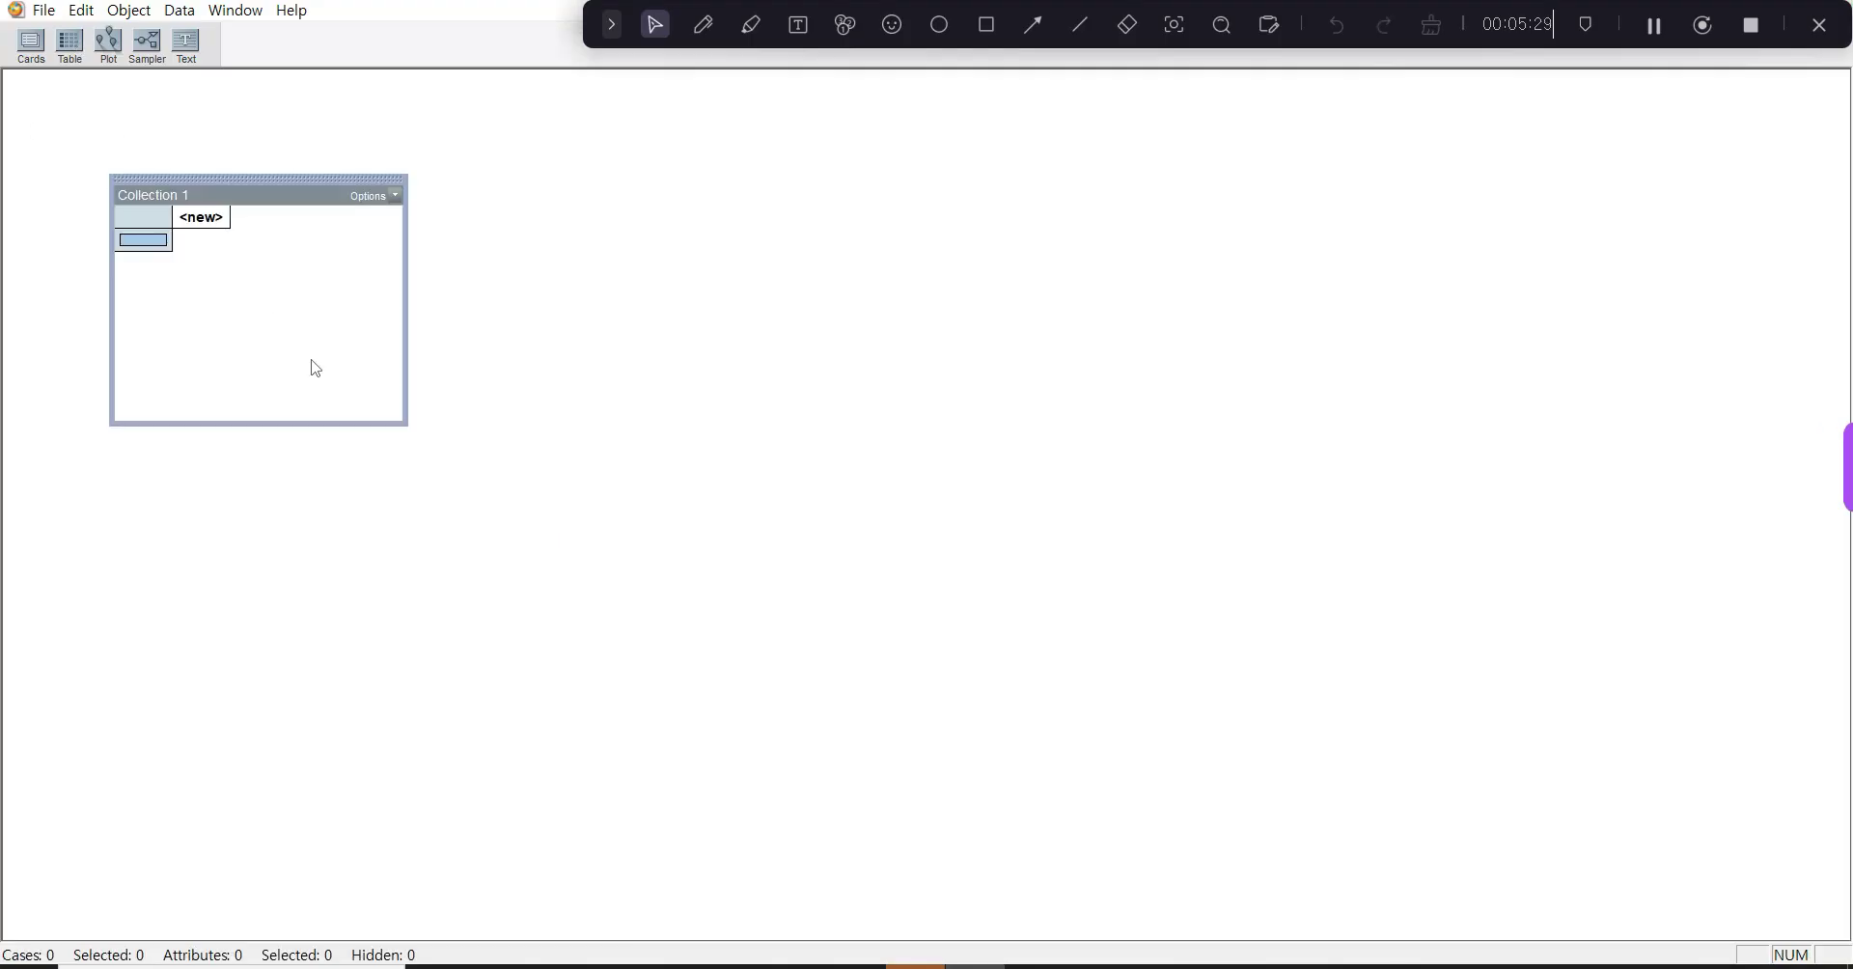
pyautogui.click(159, 241)
pyautogui.hotkey('ctrl', 'v')
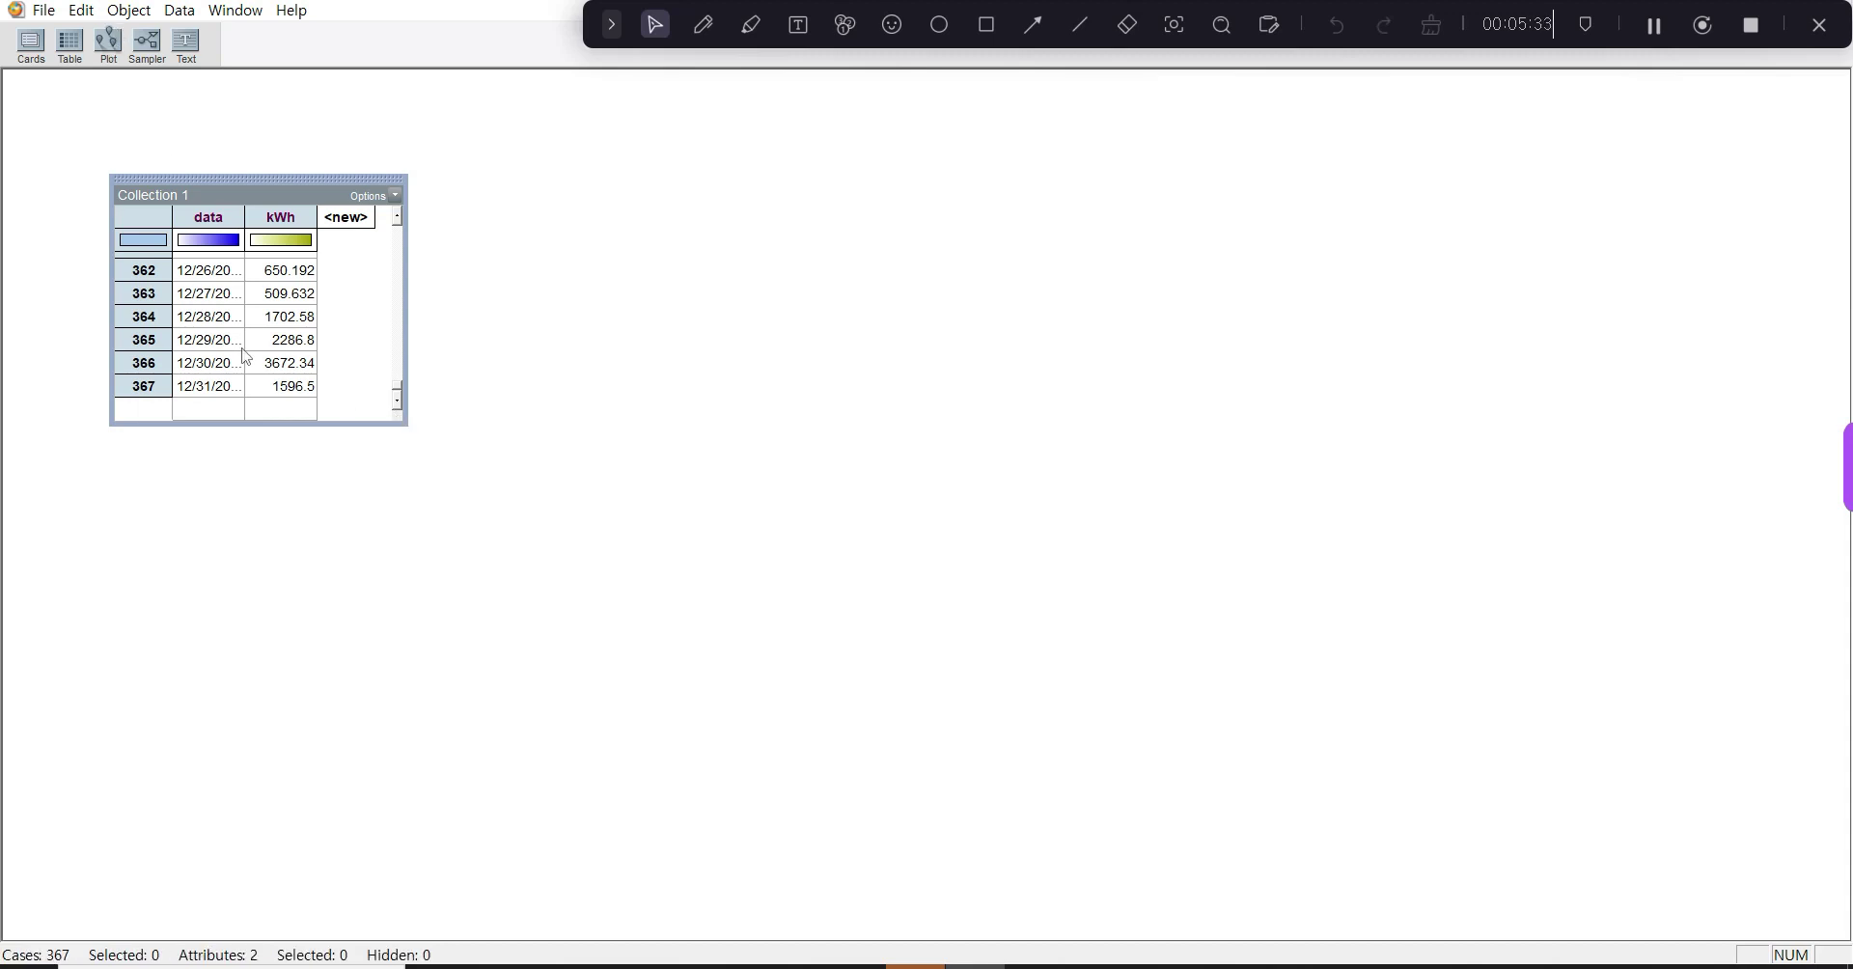
# Add an enlarged plot beside the table with its cases coloured by kWh, and enlarge the data table.
pyautogui.moveTo(109, 41); pyautogui.dragTo(673, 151)
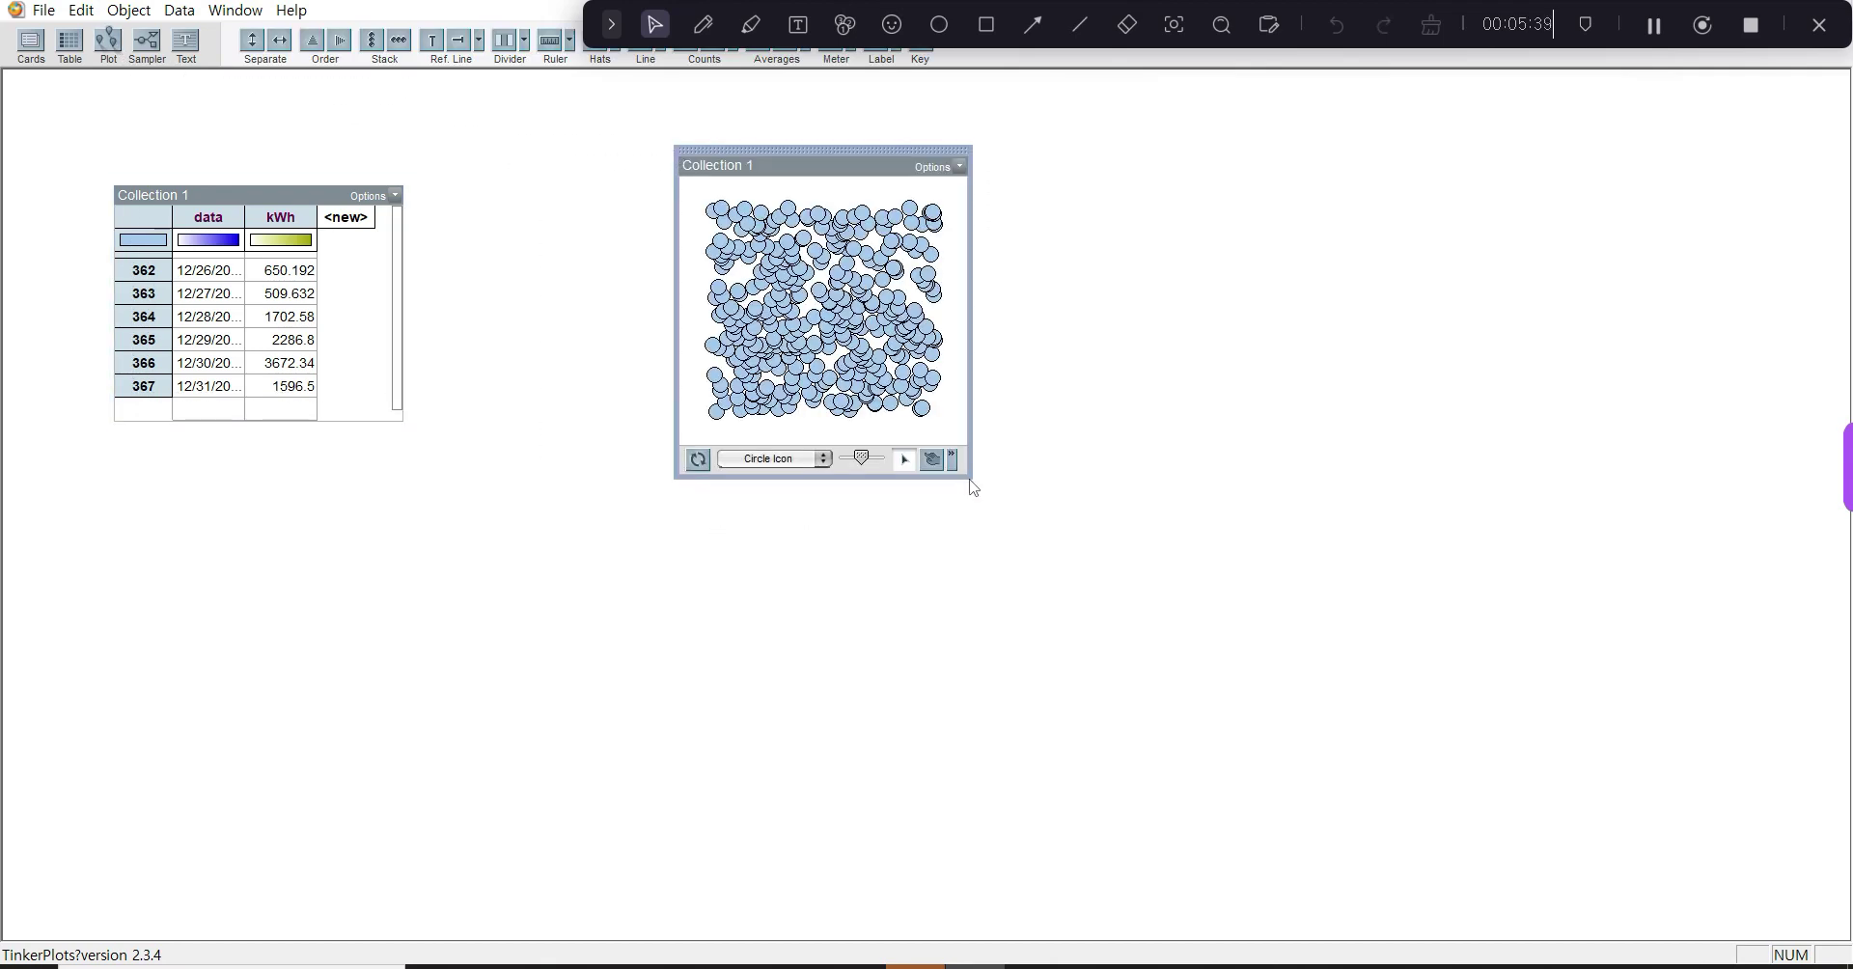
pyautogui.moveTo(973, 488); pyautogui.dragTo(1316, 809)
pyautogui.click(278, 218)
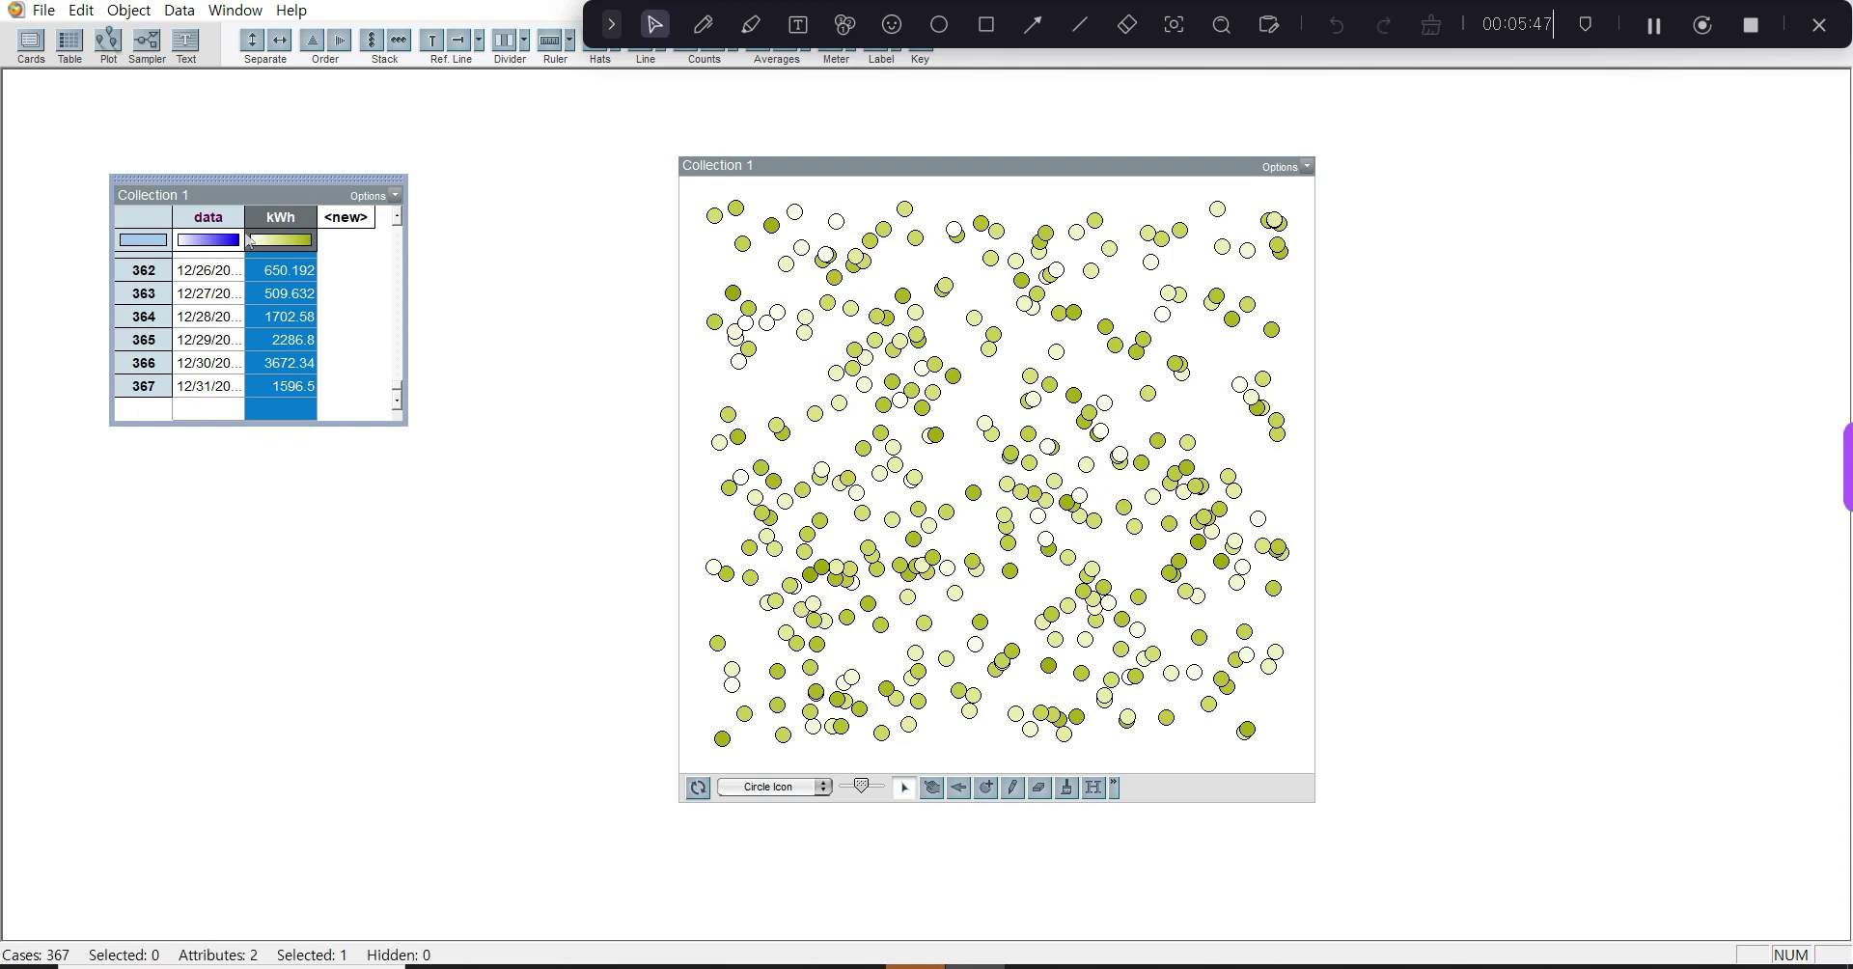
pyautogui.moveTo(400, 425); pyautogui.dragTo(499, 552)
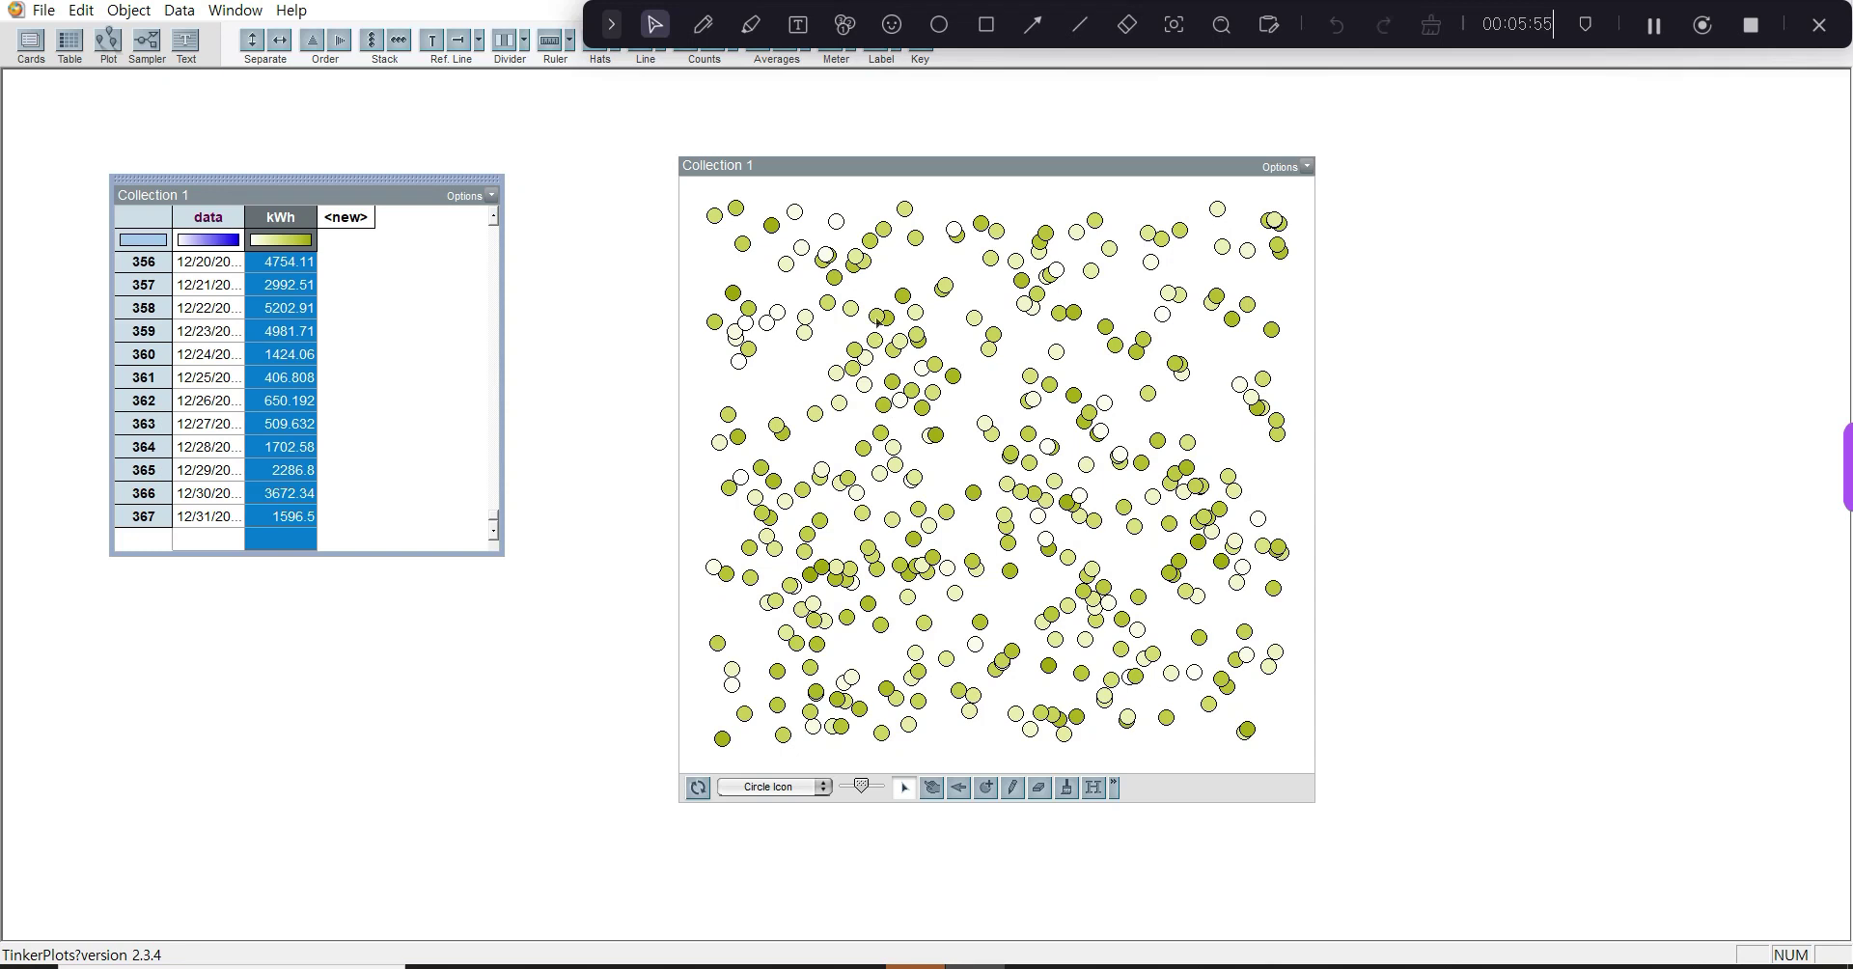
# Separate the plot's cases vertically by kWh into four intervals from 0-2000 to 6000-8000, and widen the plot.
pyautogui.click(905, 297)
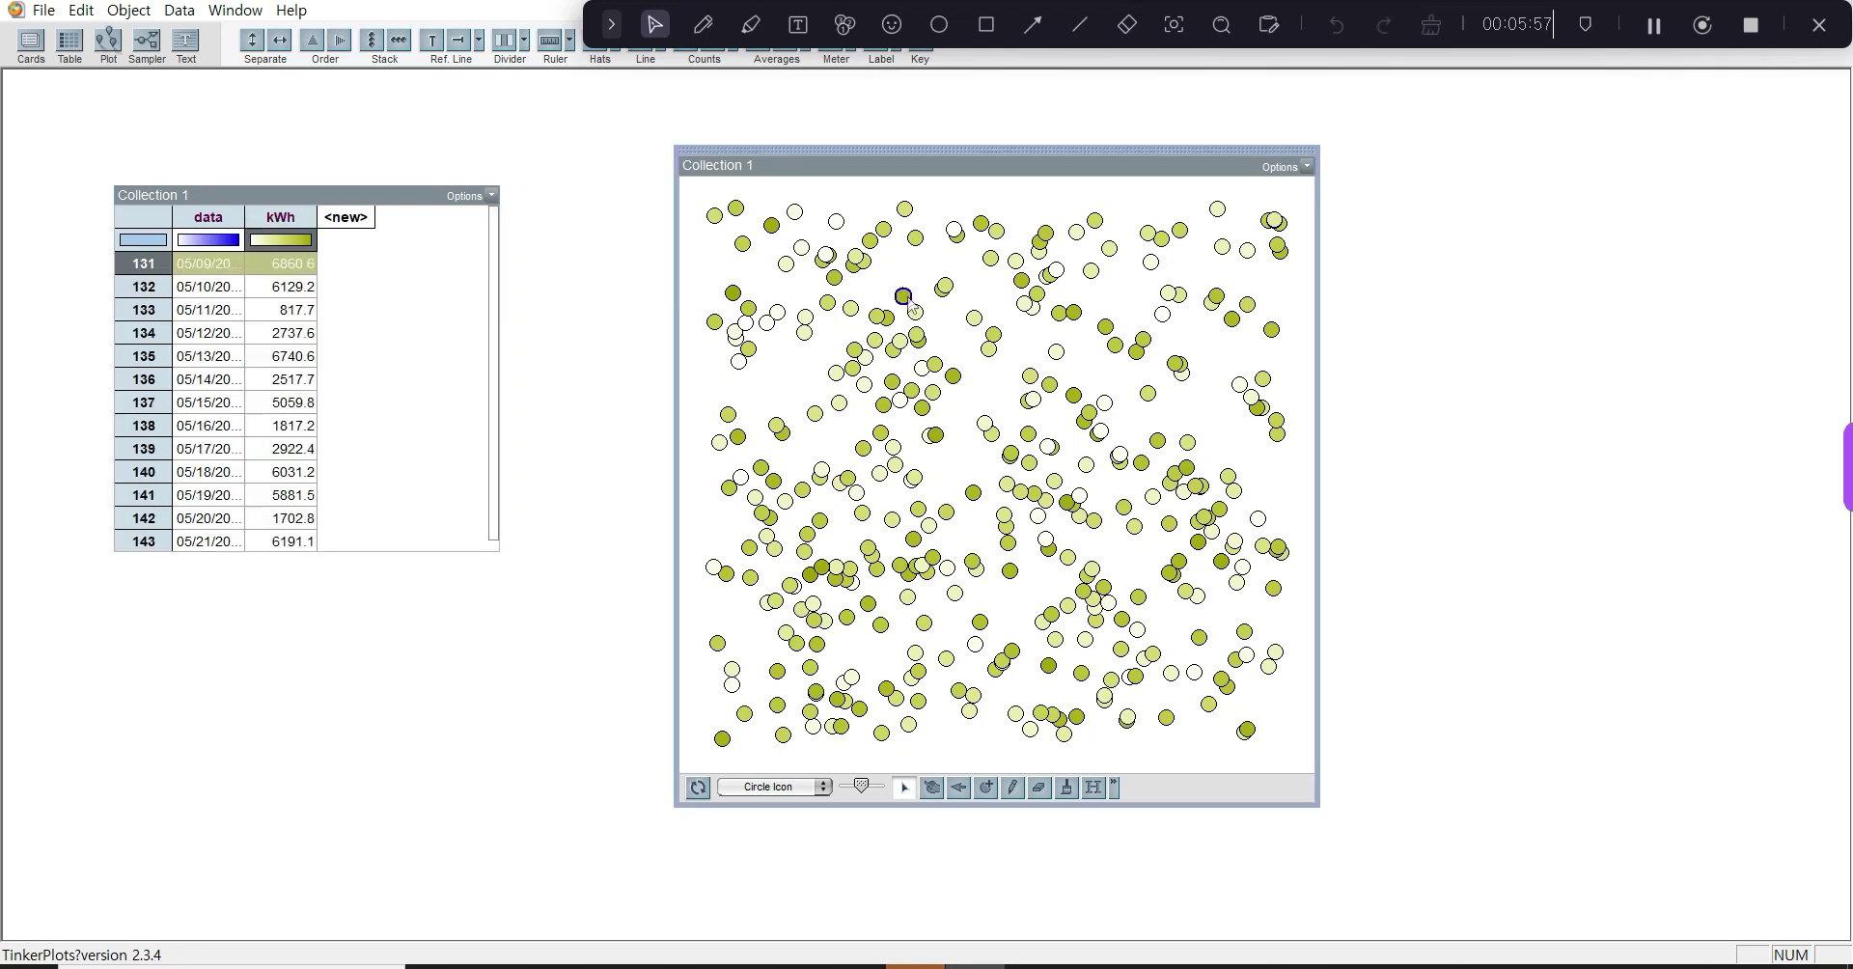
pyautogui.moveTo(912, 305); pyautogui.dragTo(911, 225)
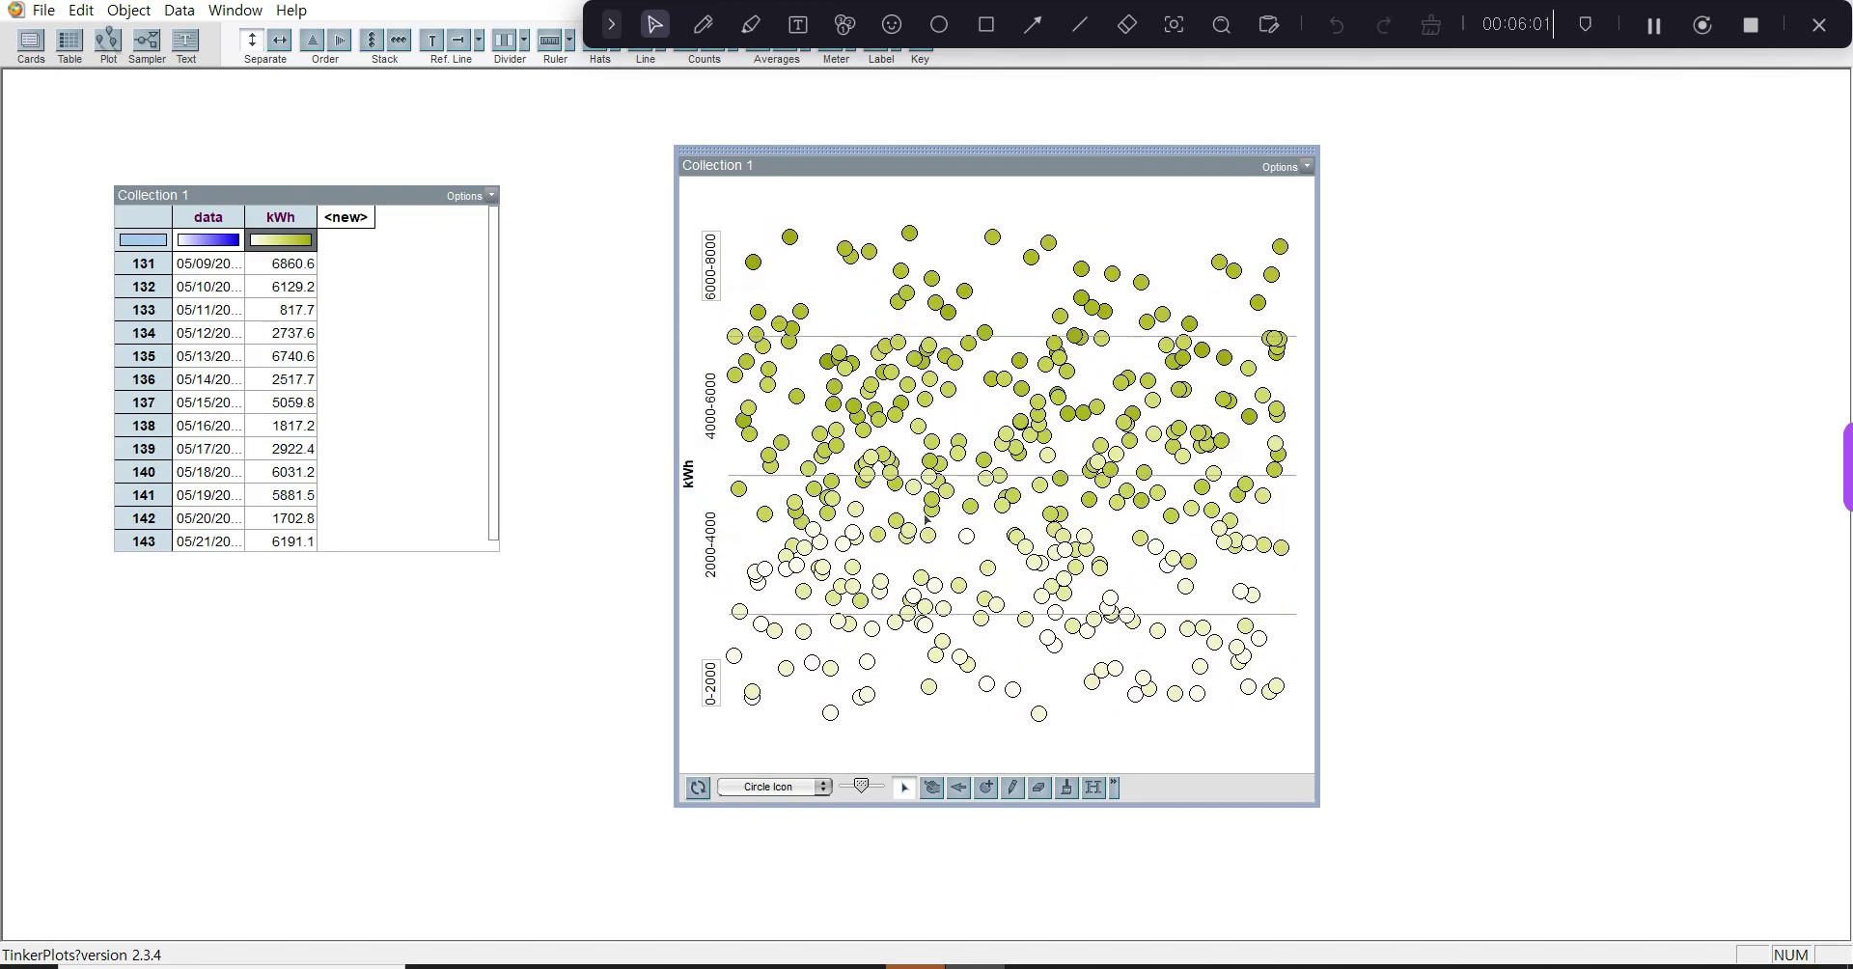
pyautogui.moveTo(1313, 804); pyautogui.dragTo(1622, 847)
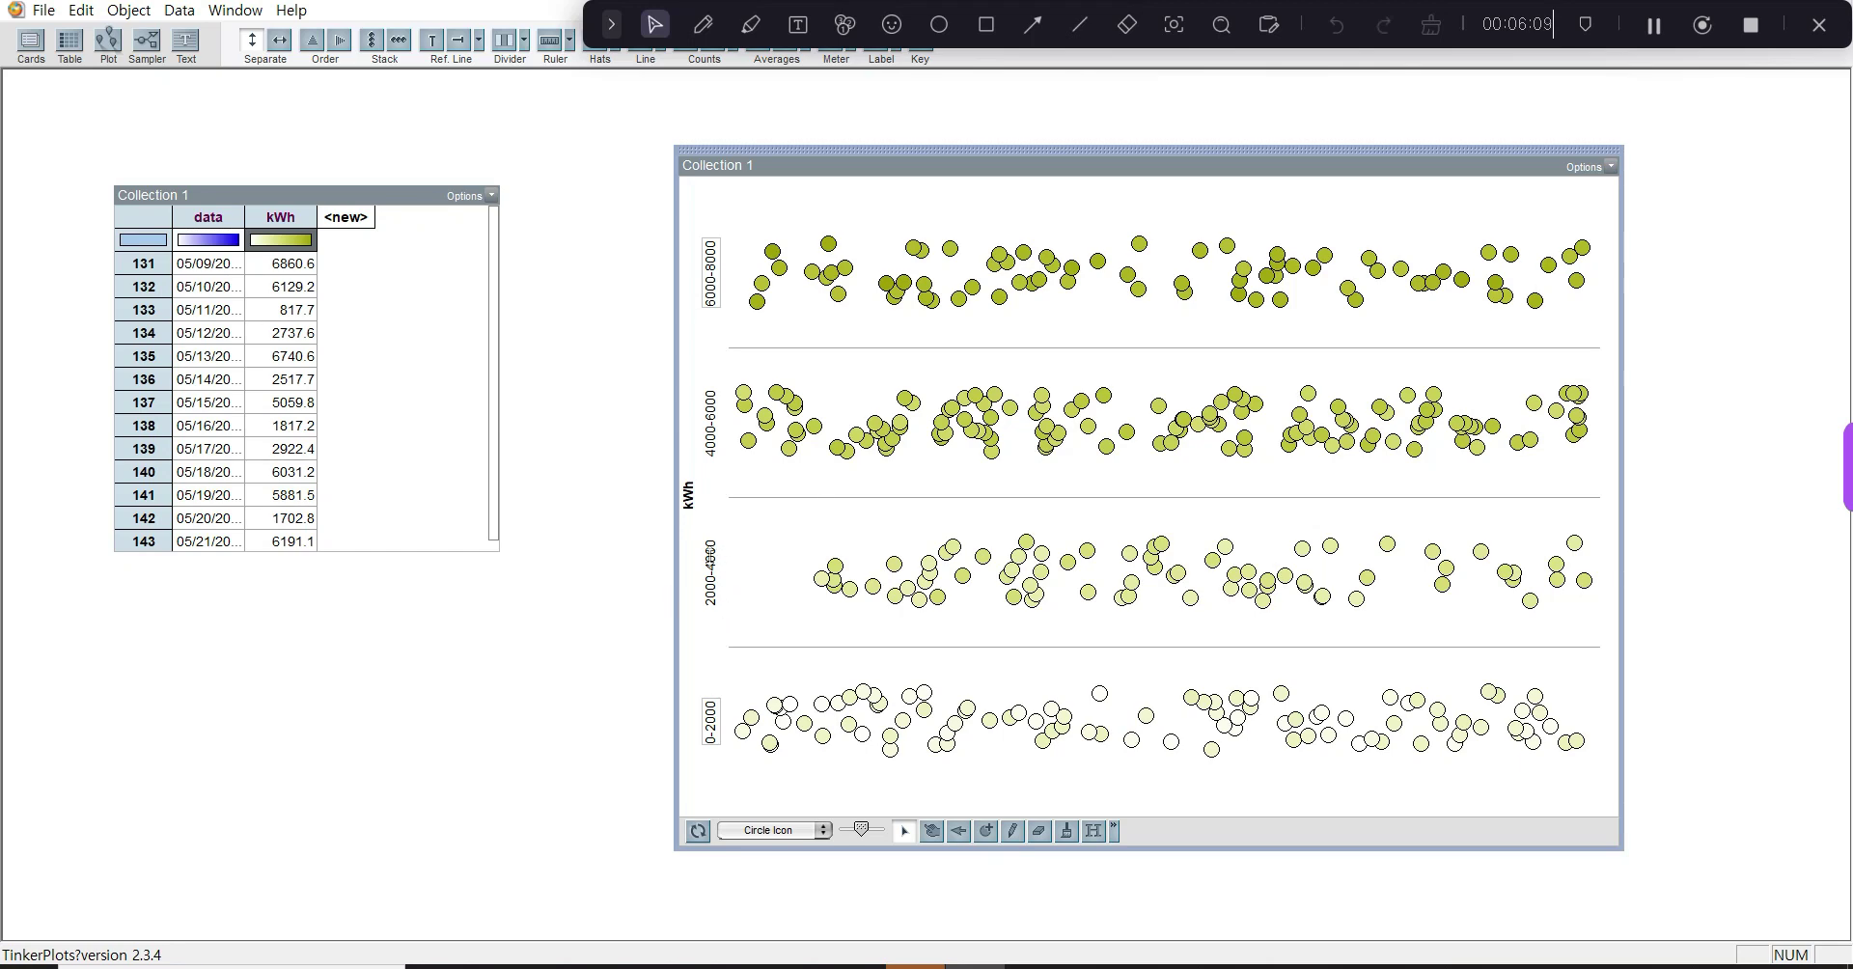
pyautogui.moveTo(837, 294); pyautogui.dragTo(844, 247)
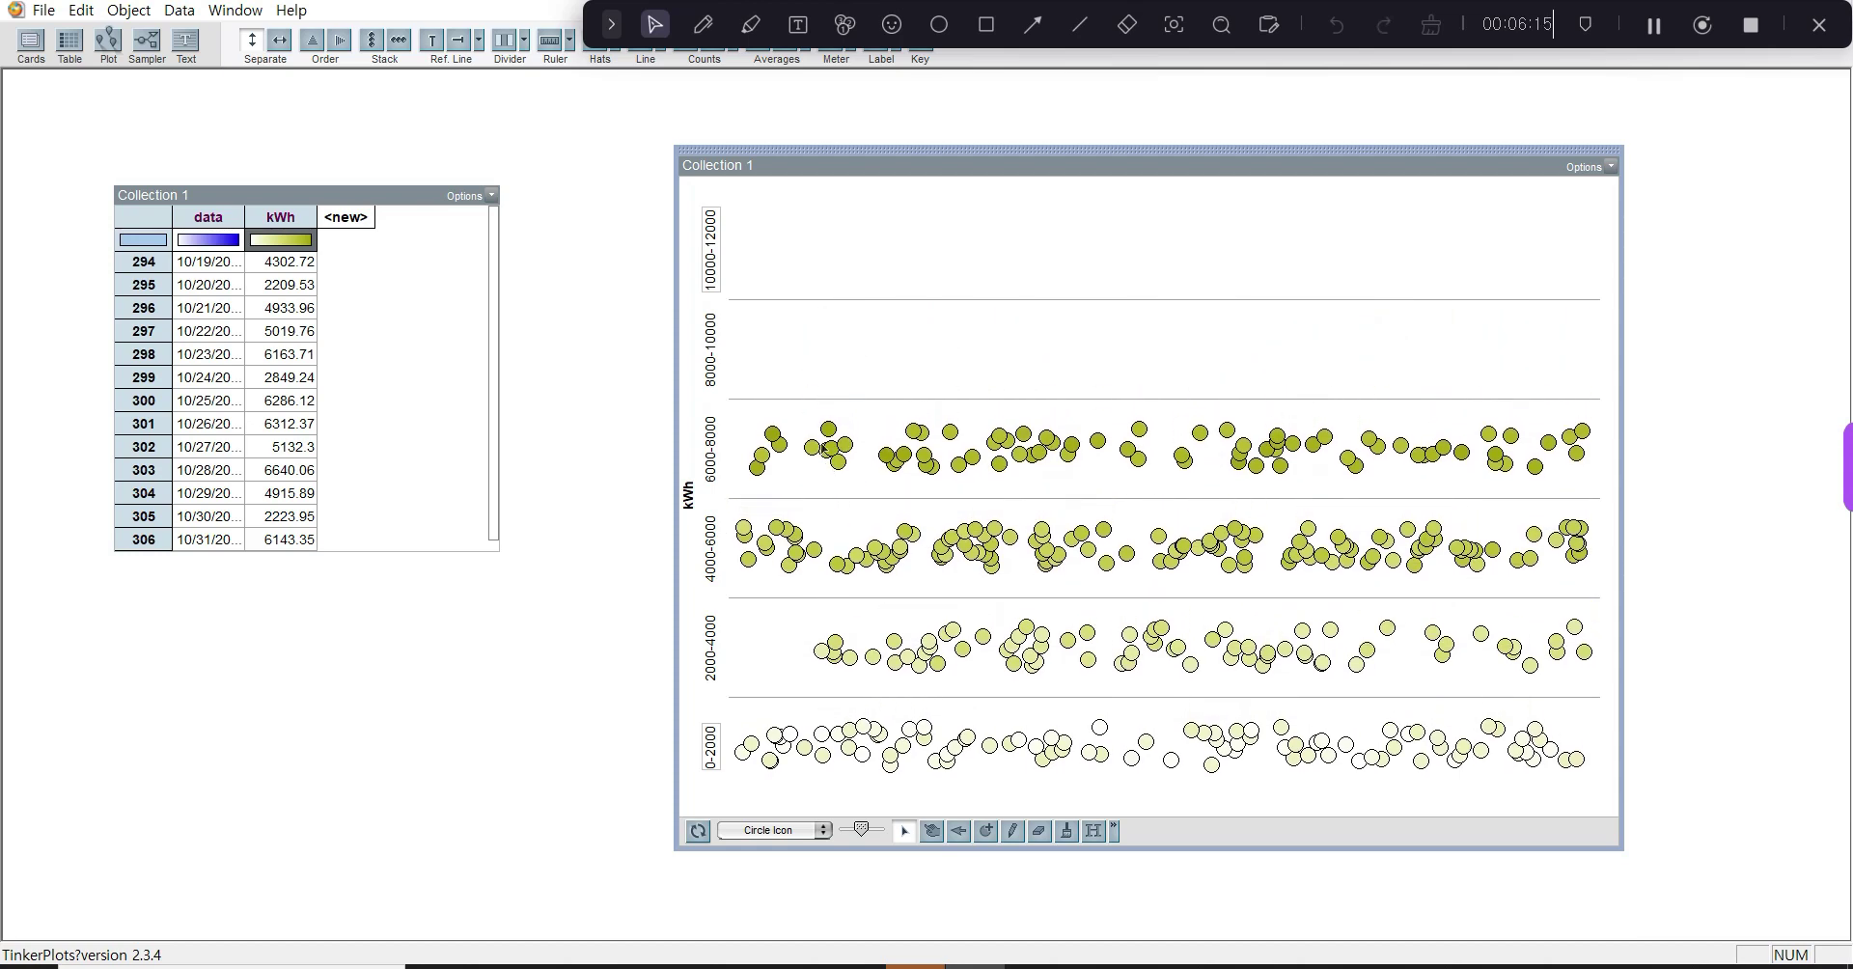
pyautogui.moveTo(824, 450); pyautogui.dragTo(826, 480)
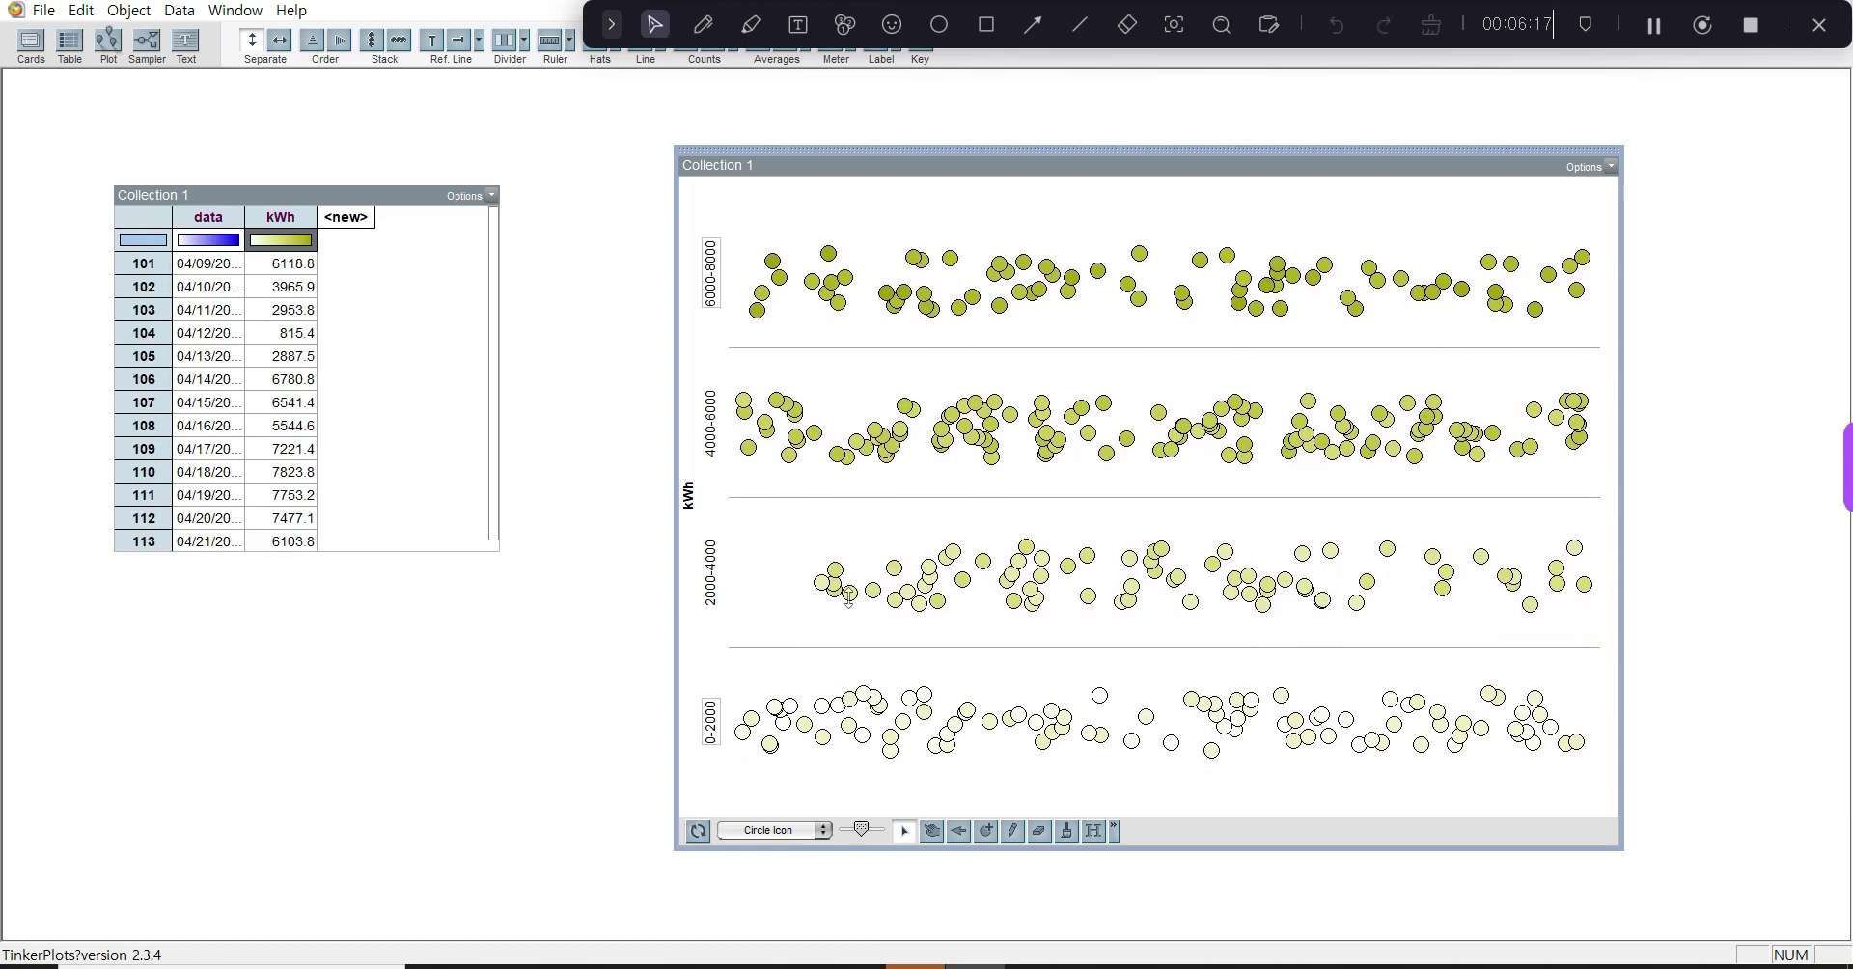
# Spread the cases horizontally along a date axis using the data attribute, and colour them by kWh again.
pyautogui.click(209, 219)
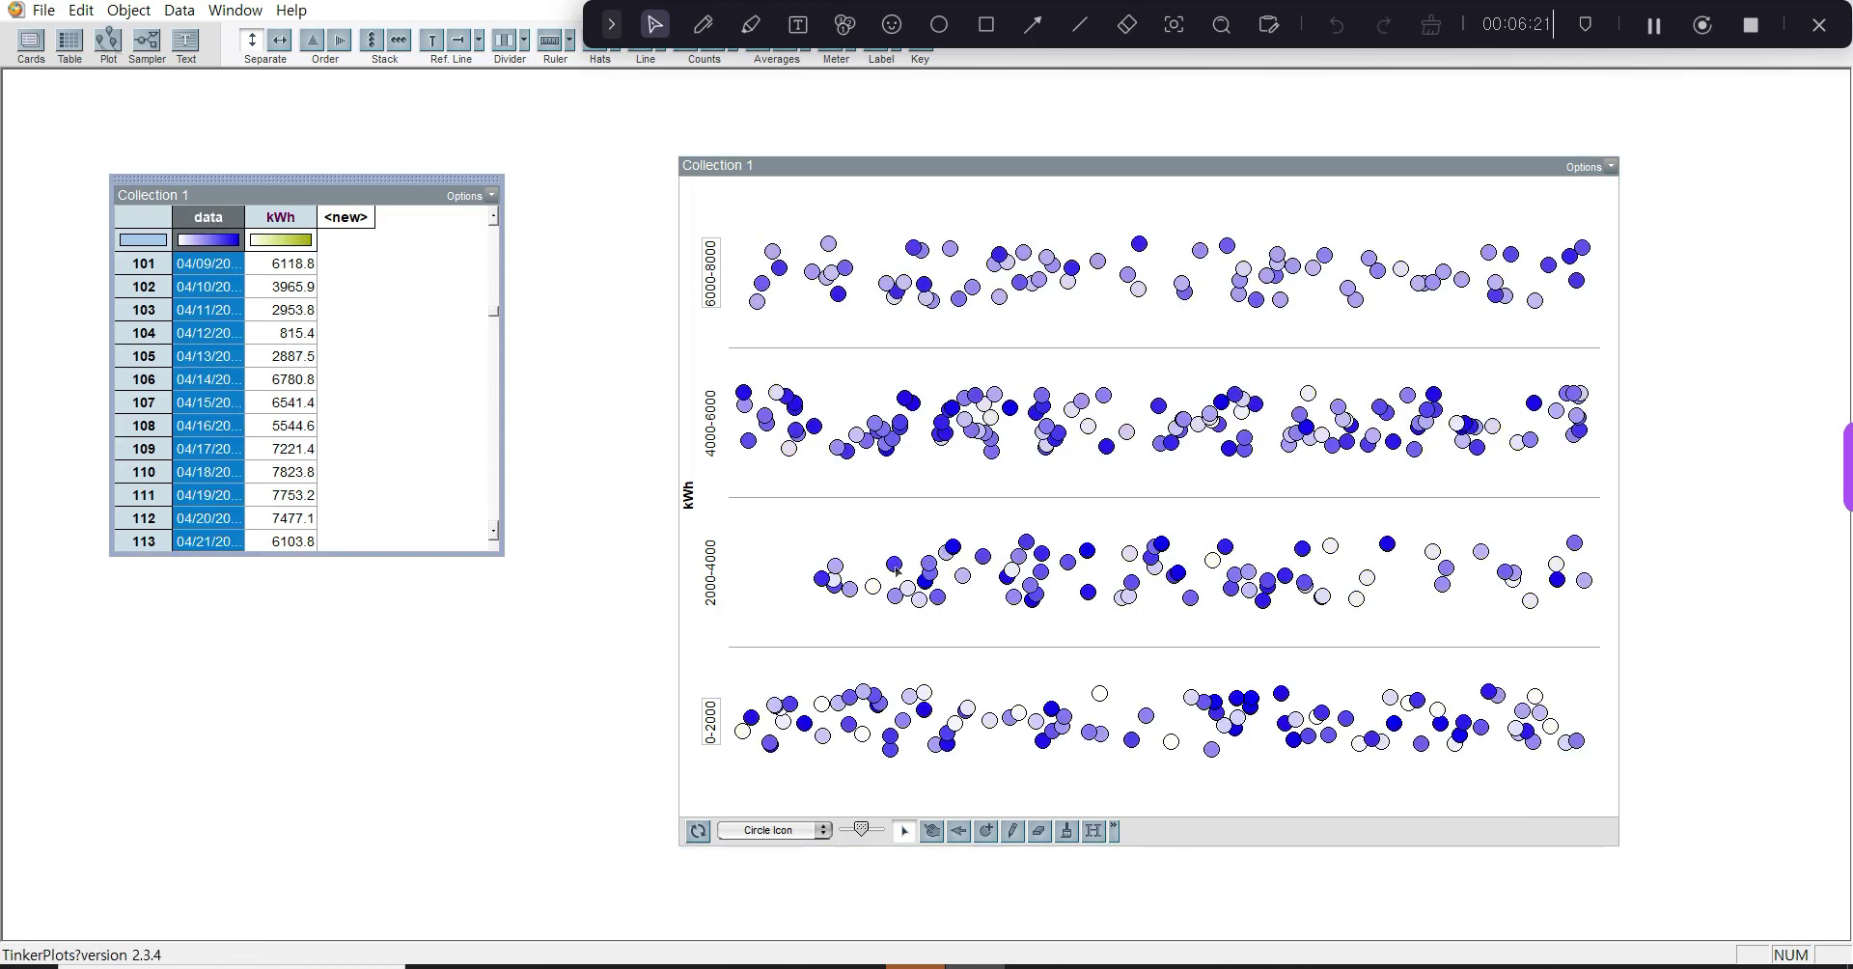
pyautogui.moveTo(893, 572); pyautogui.dragTo(1293, 527)
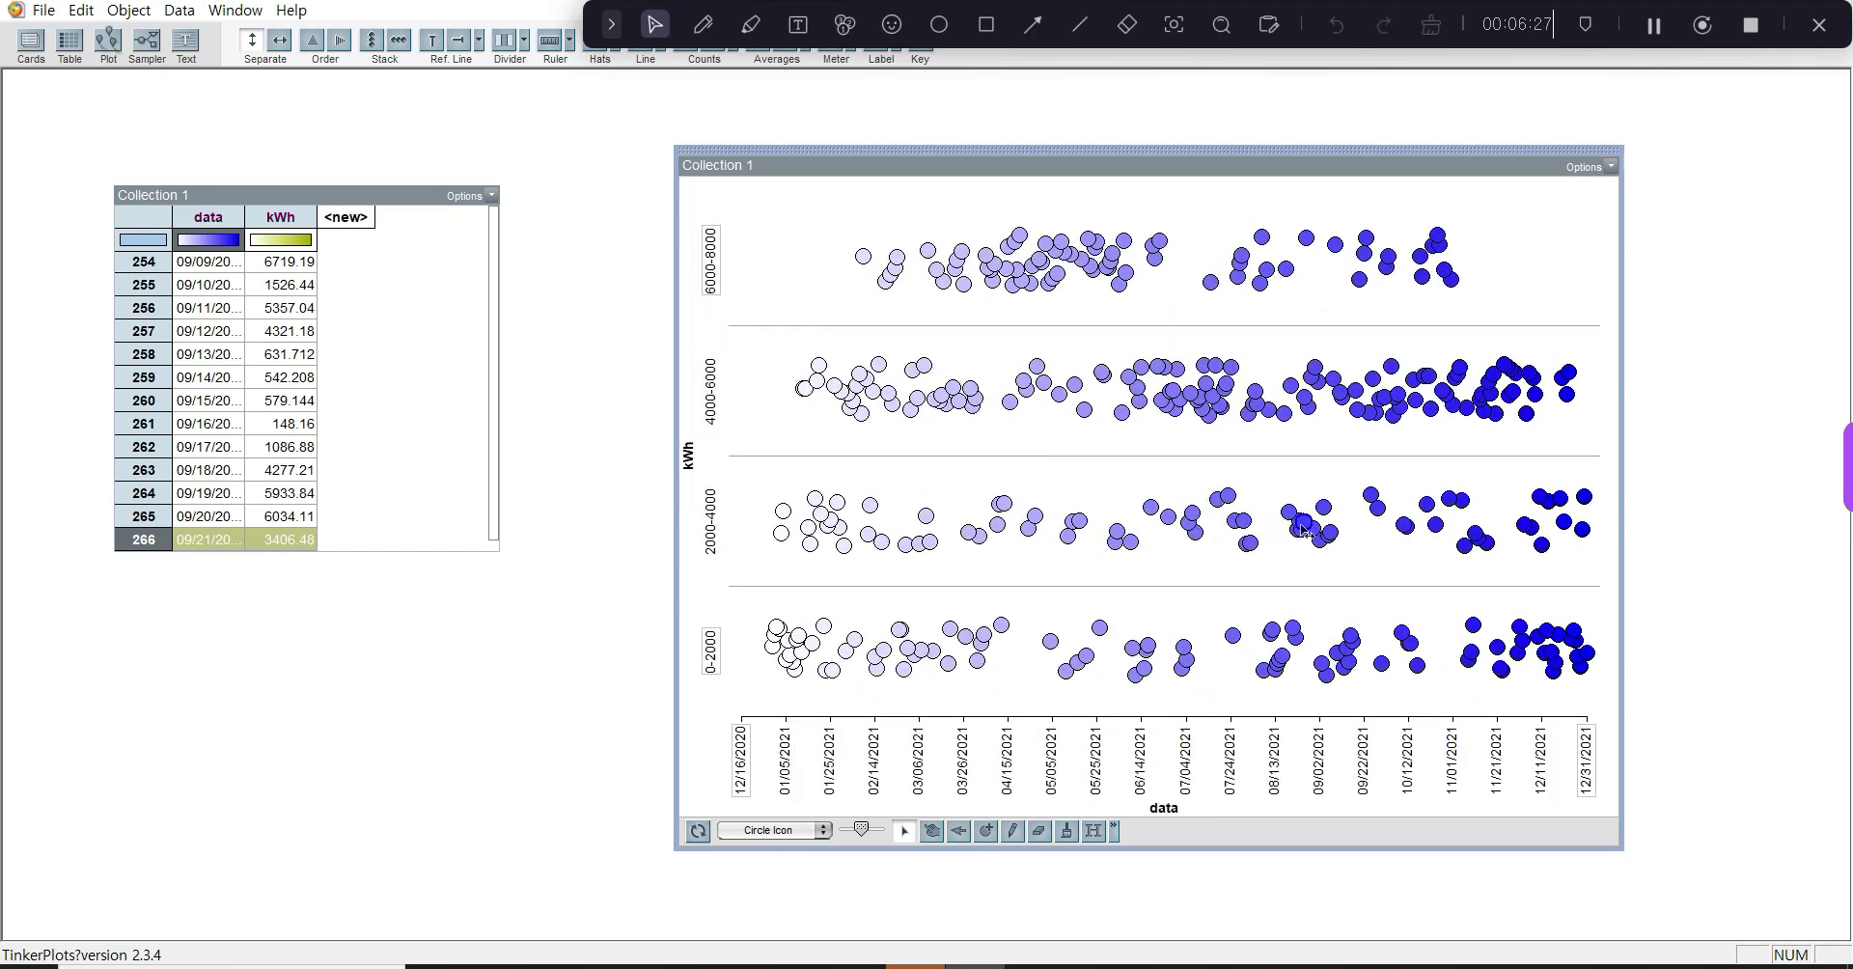
pyautogui.click(1165, 794)
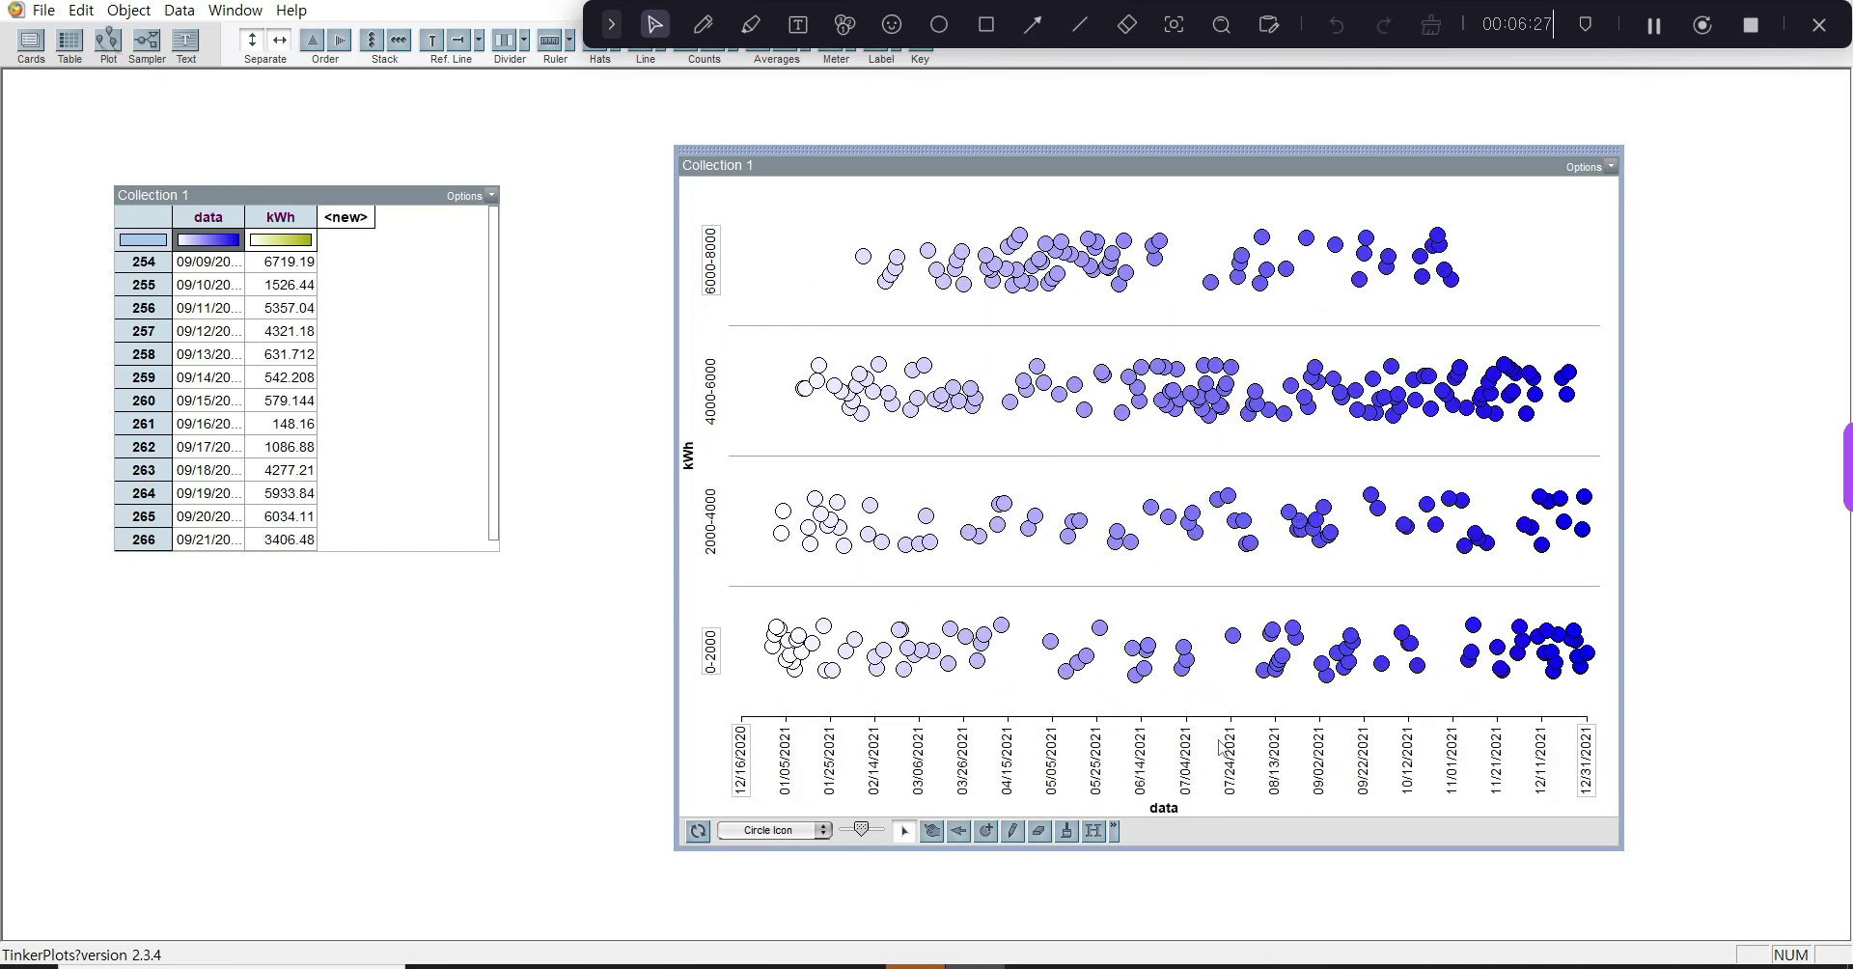
pyautogui.click(263, 216)
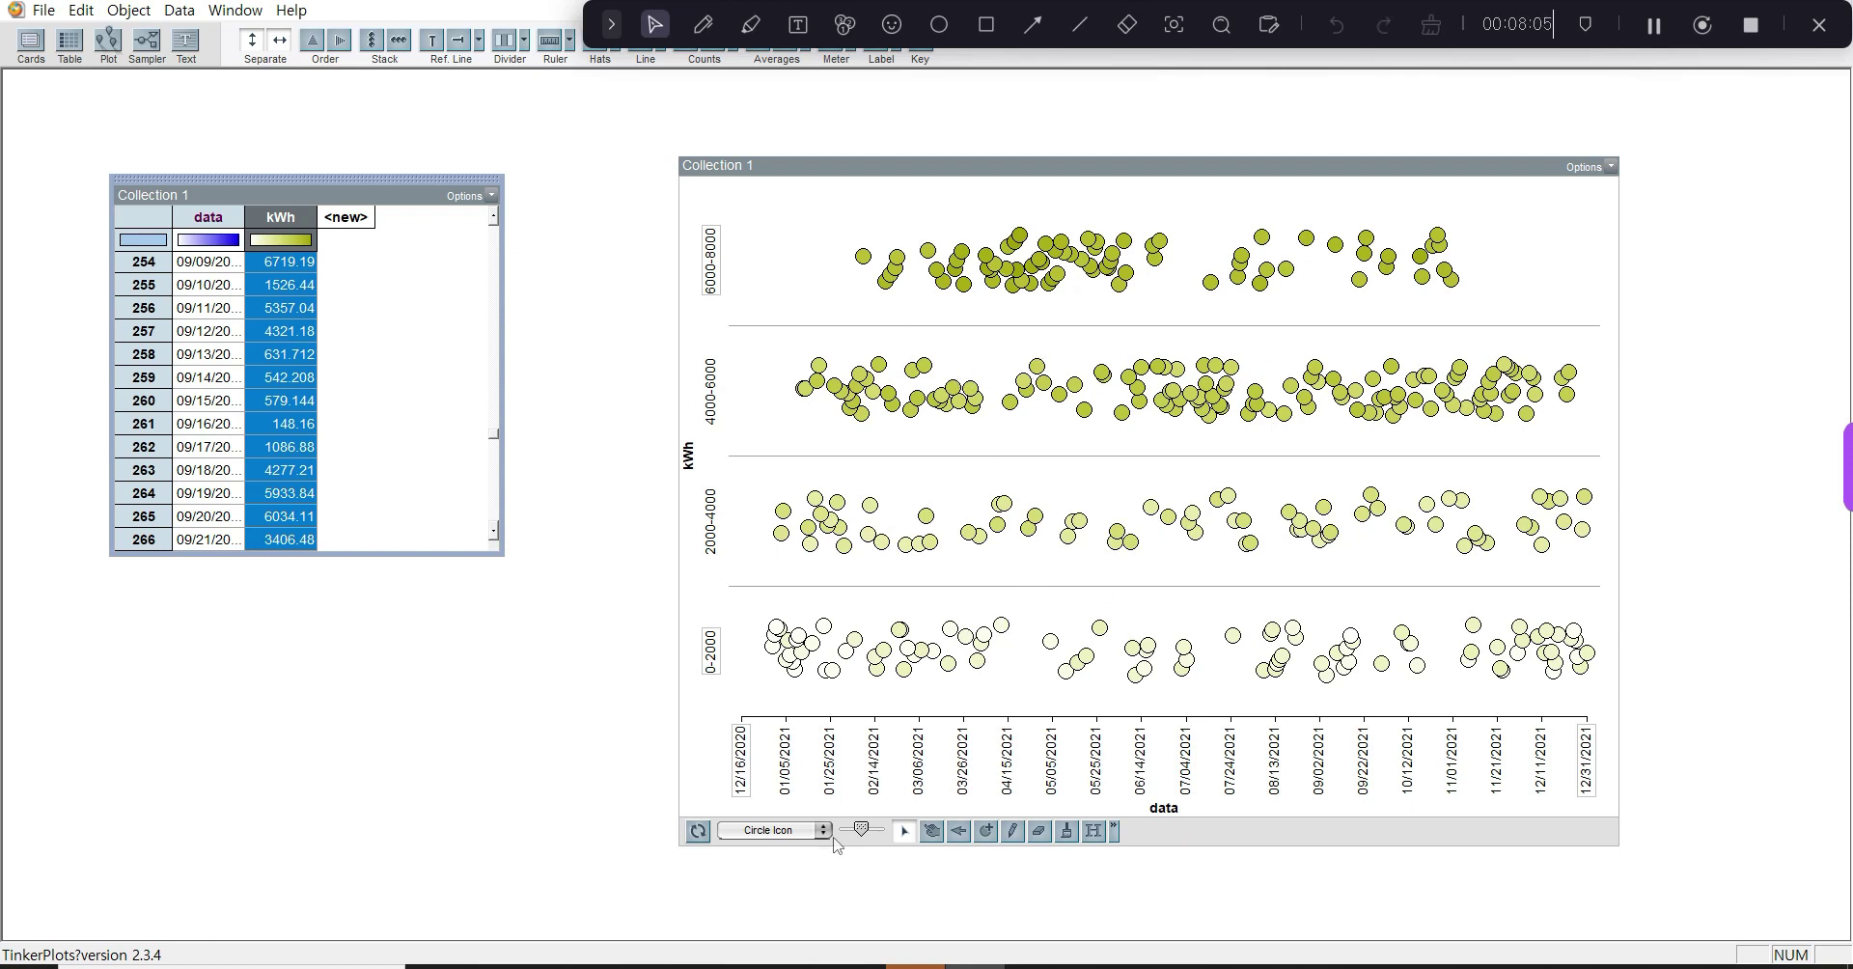
# Switch to the PDF in Edge and review the slides from the TinkerPlots plotting instructions to the Mendel's law modelling diagrams on page 15.
pyautogui.moveTo(987, 955)
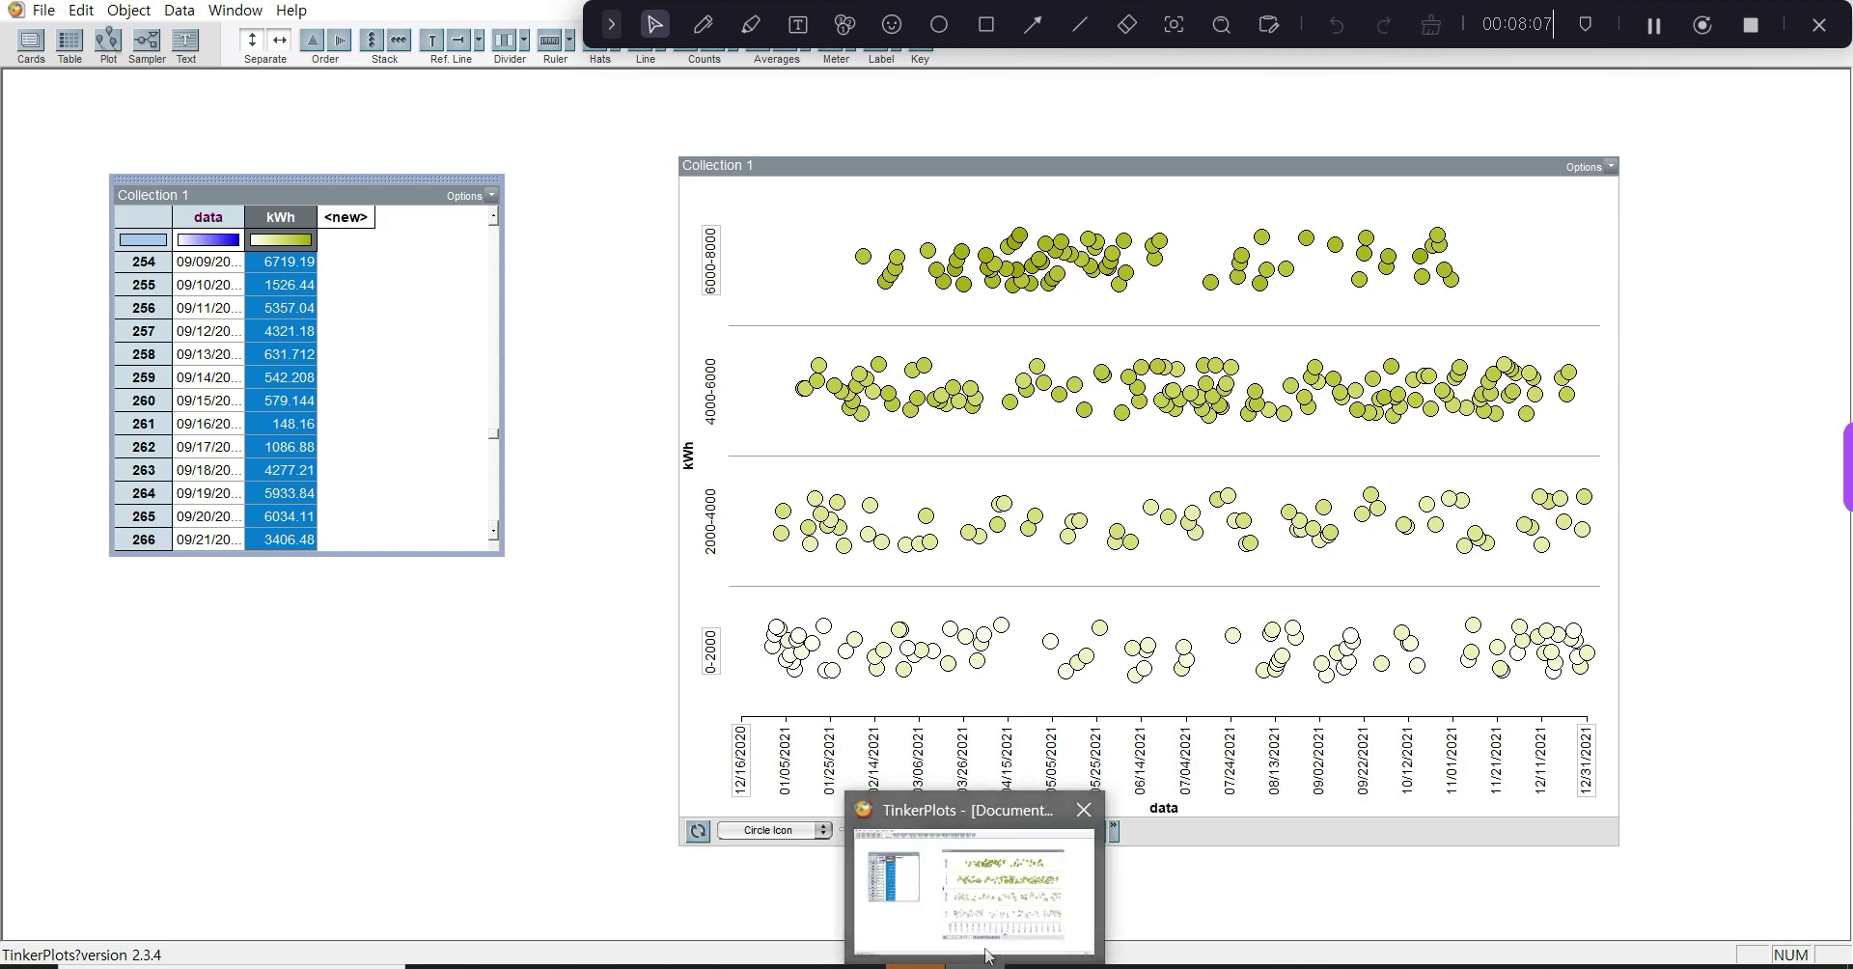
pyautogui.click(917, 960)
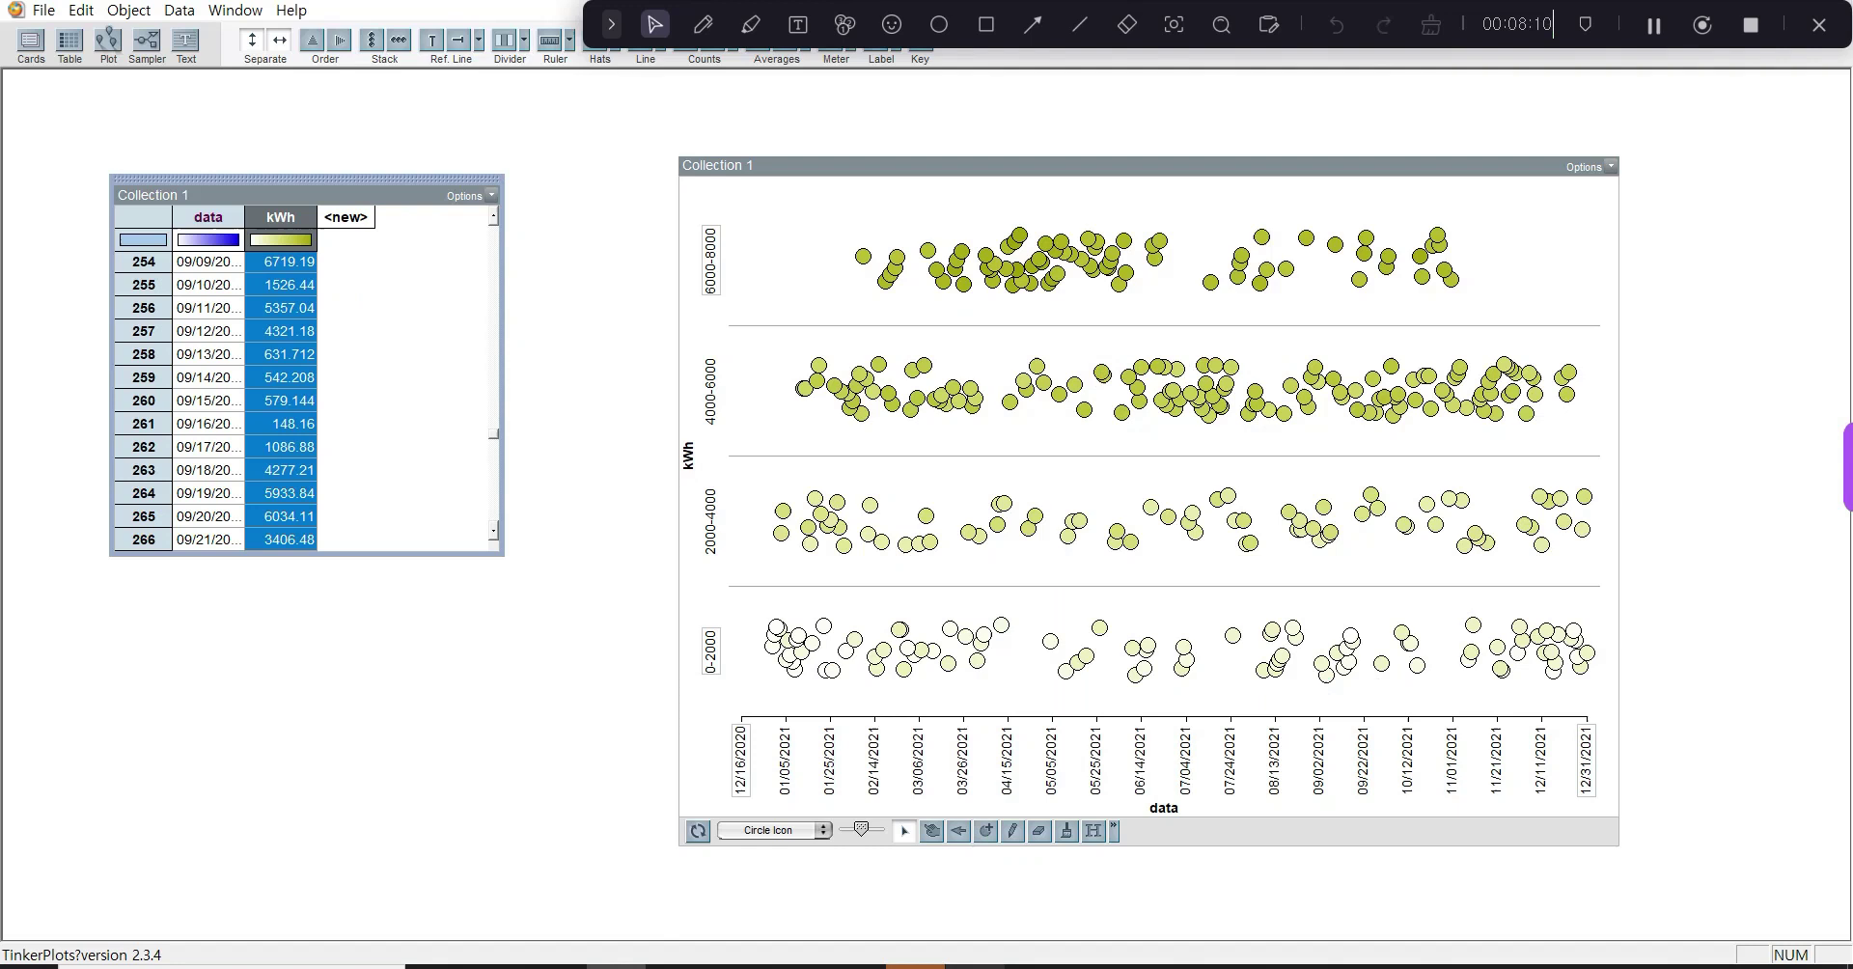
pyautogui.click(977, 963)
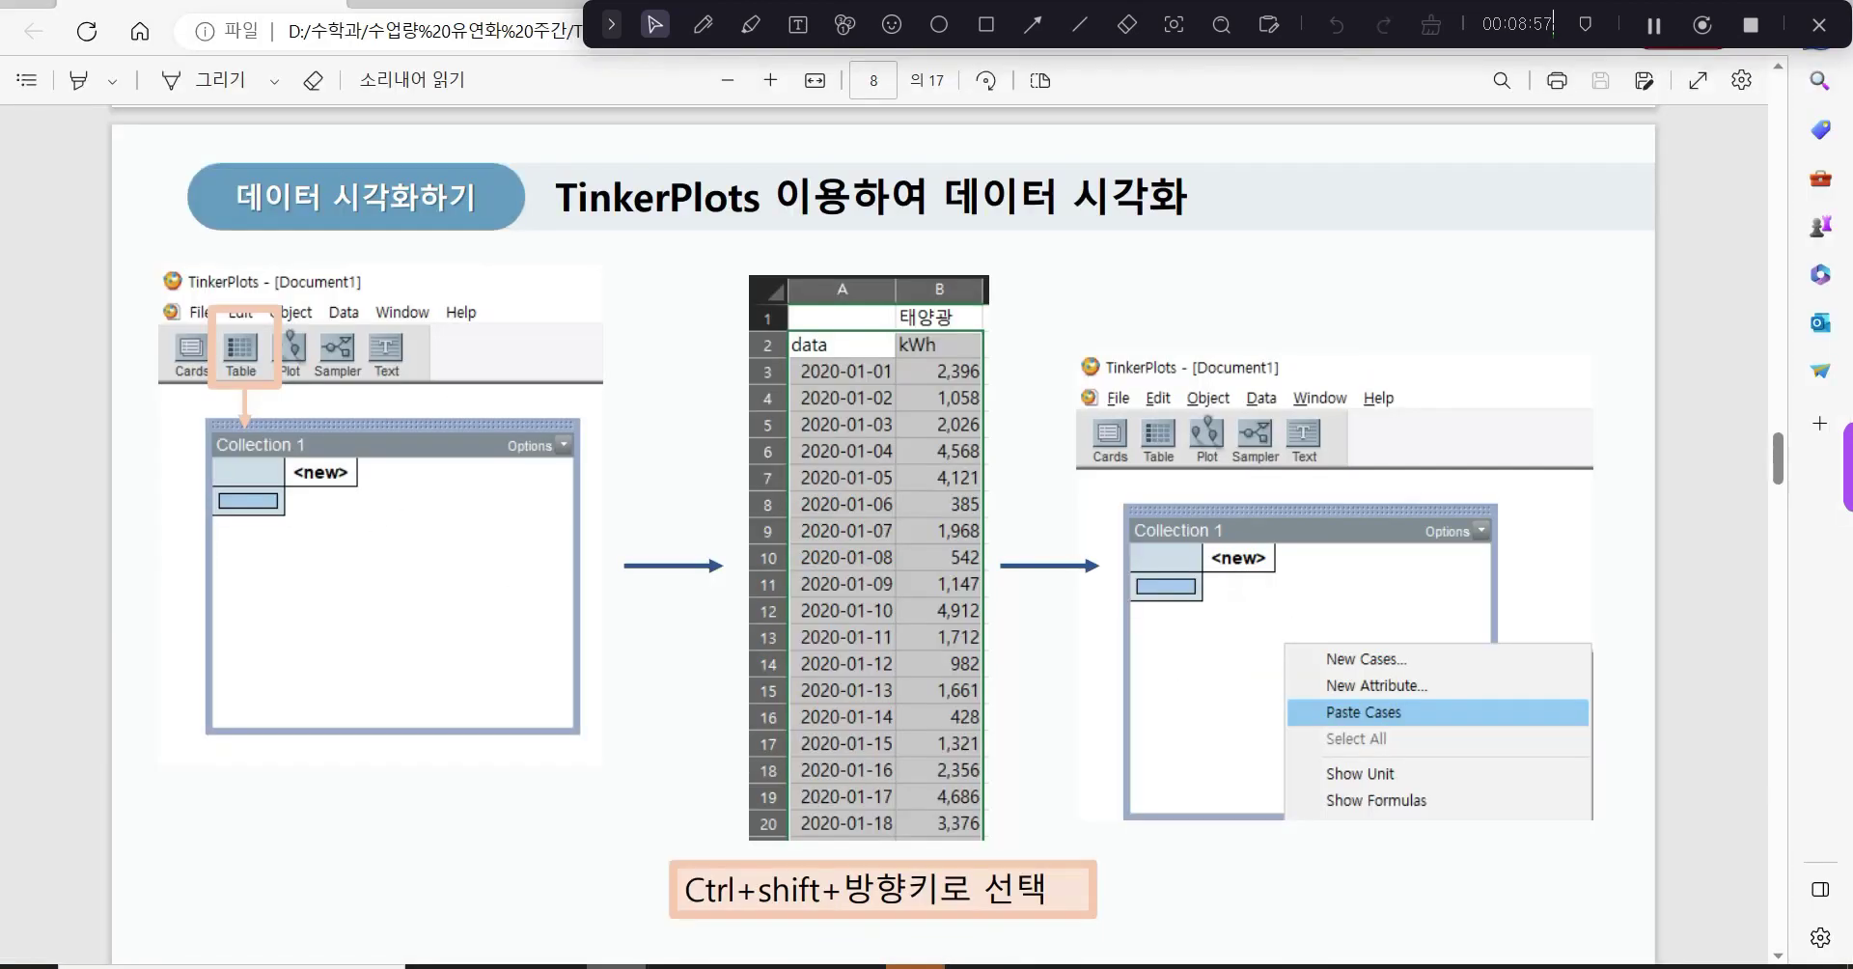
pyautogui.hotkey('alt', 'Tab')
pyautogui.scroll(-15, 540, 531)
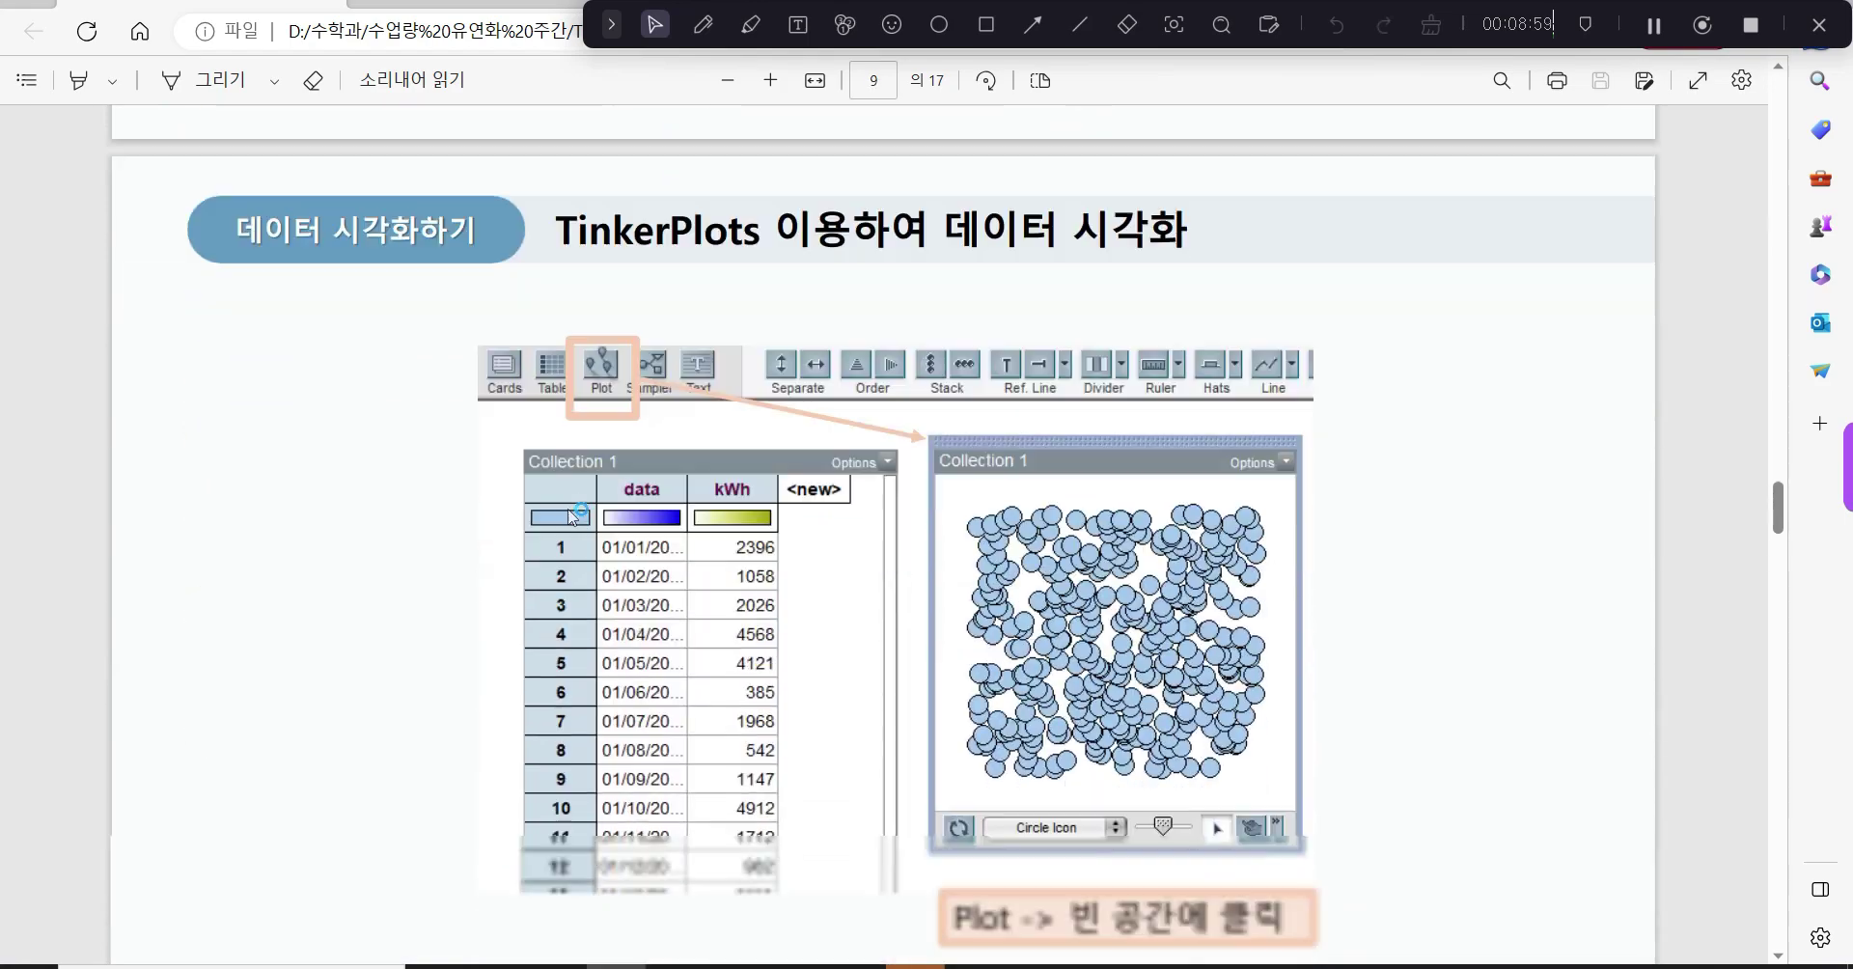
pyautogui.scroll(-20, 570, 515)
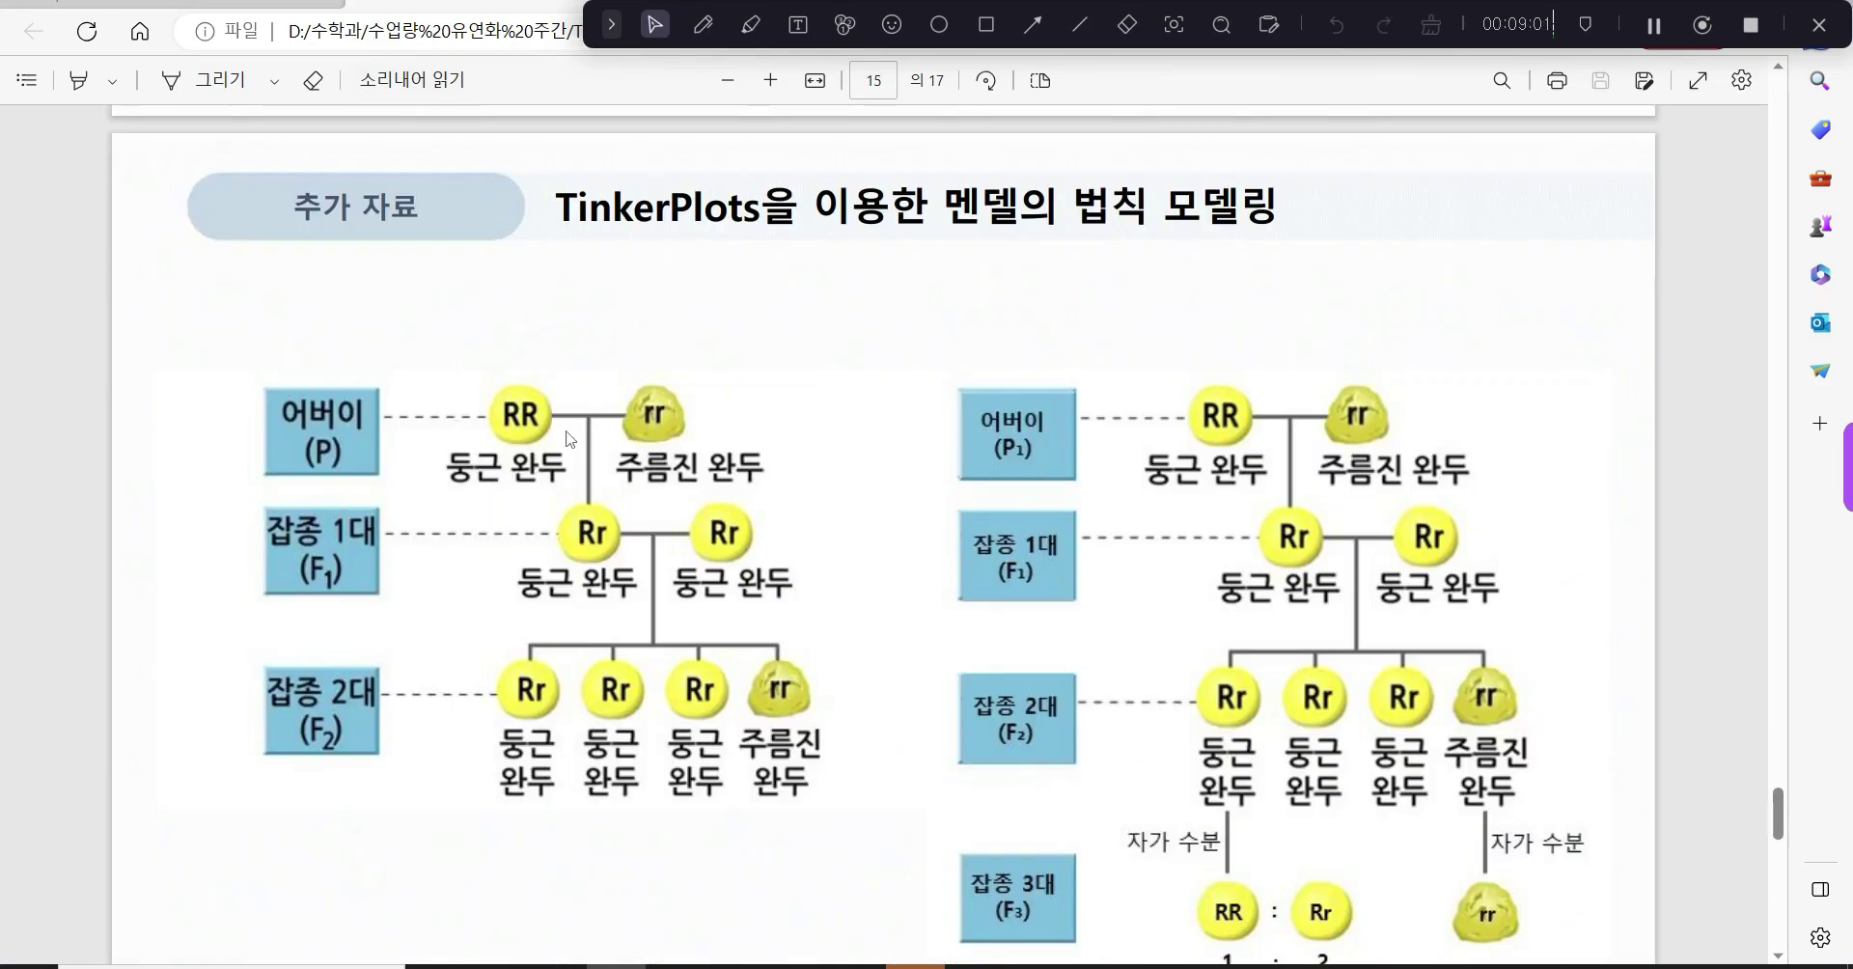
pyautogui.scroll(-2, 627, 359)
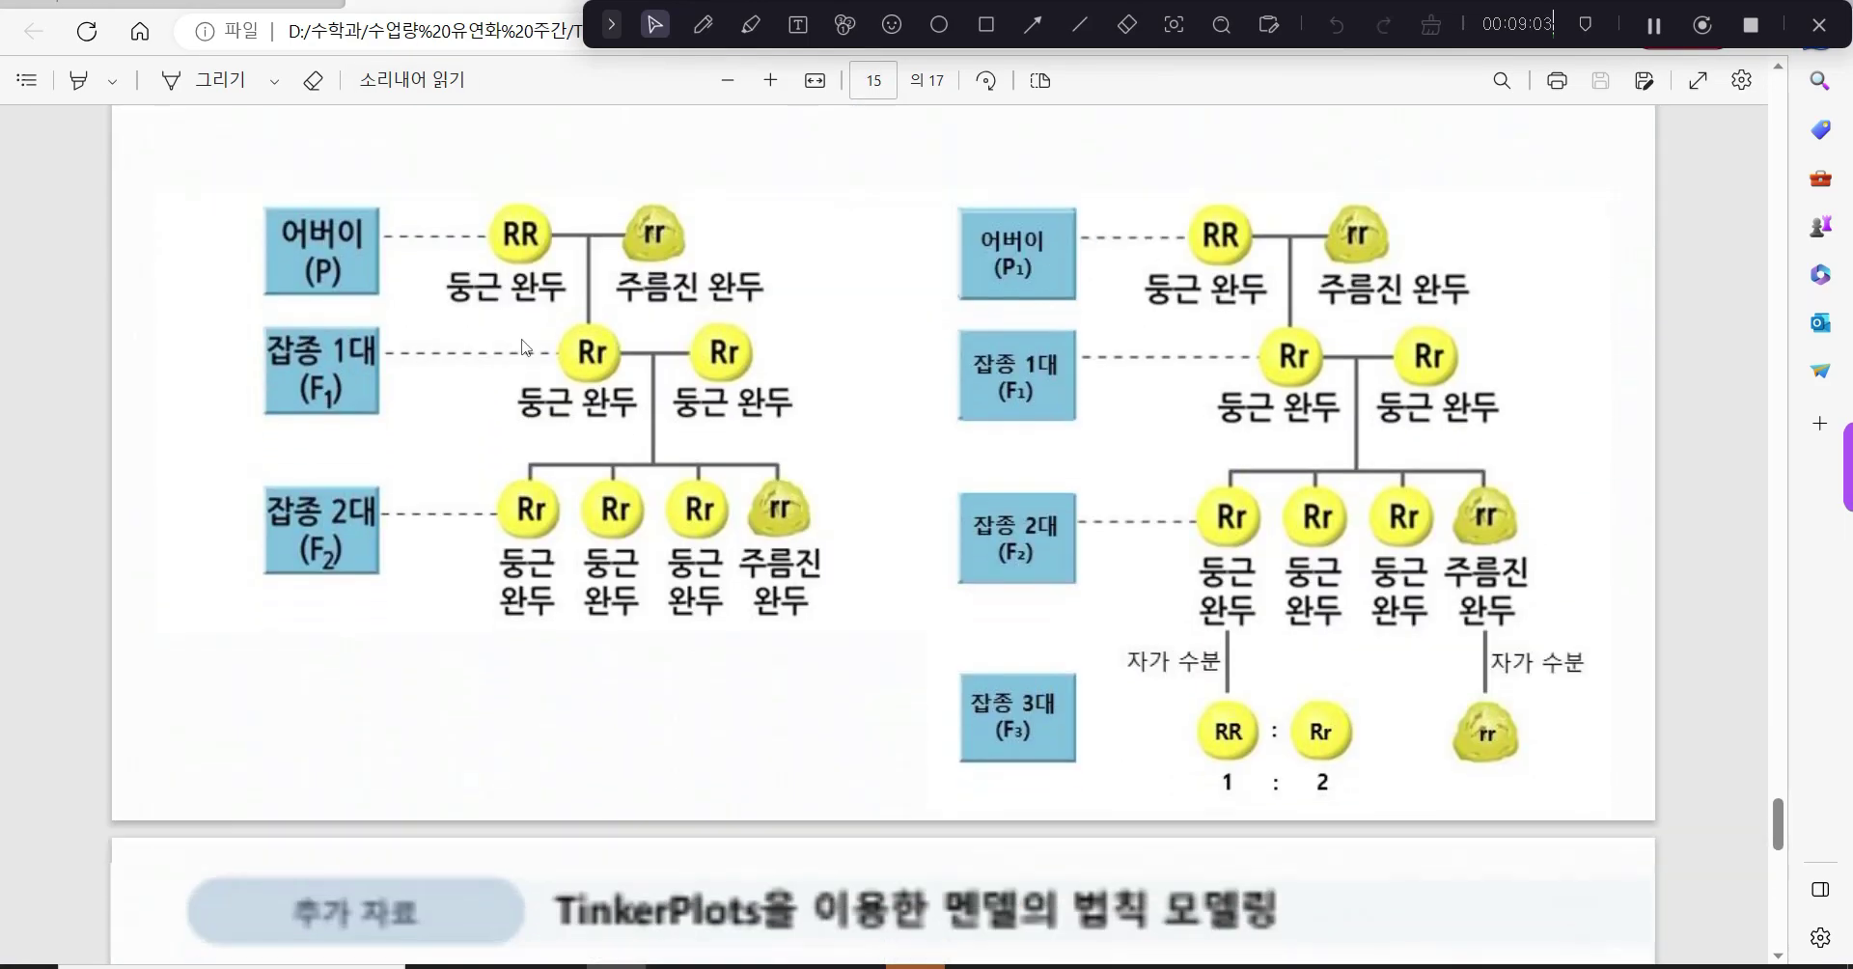
pyautogui.scroll(2, 560, 349)
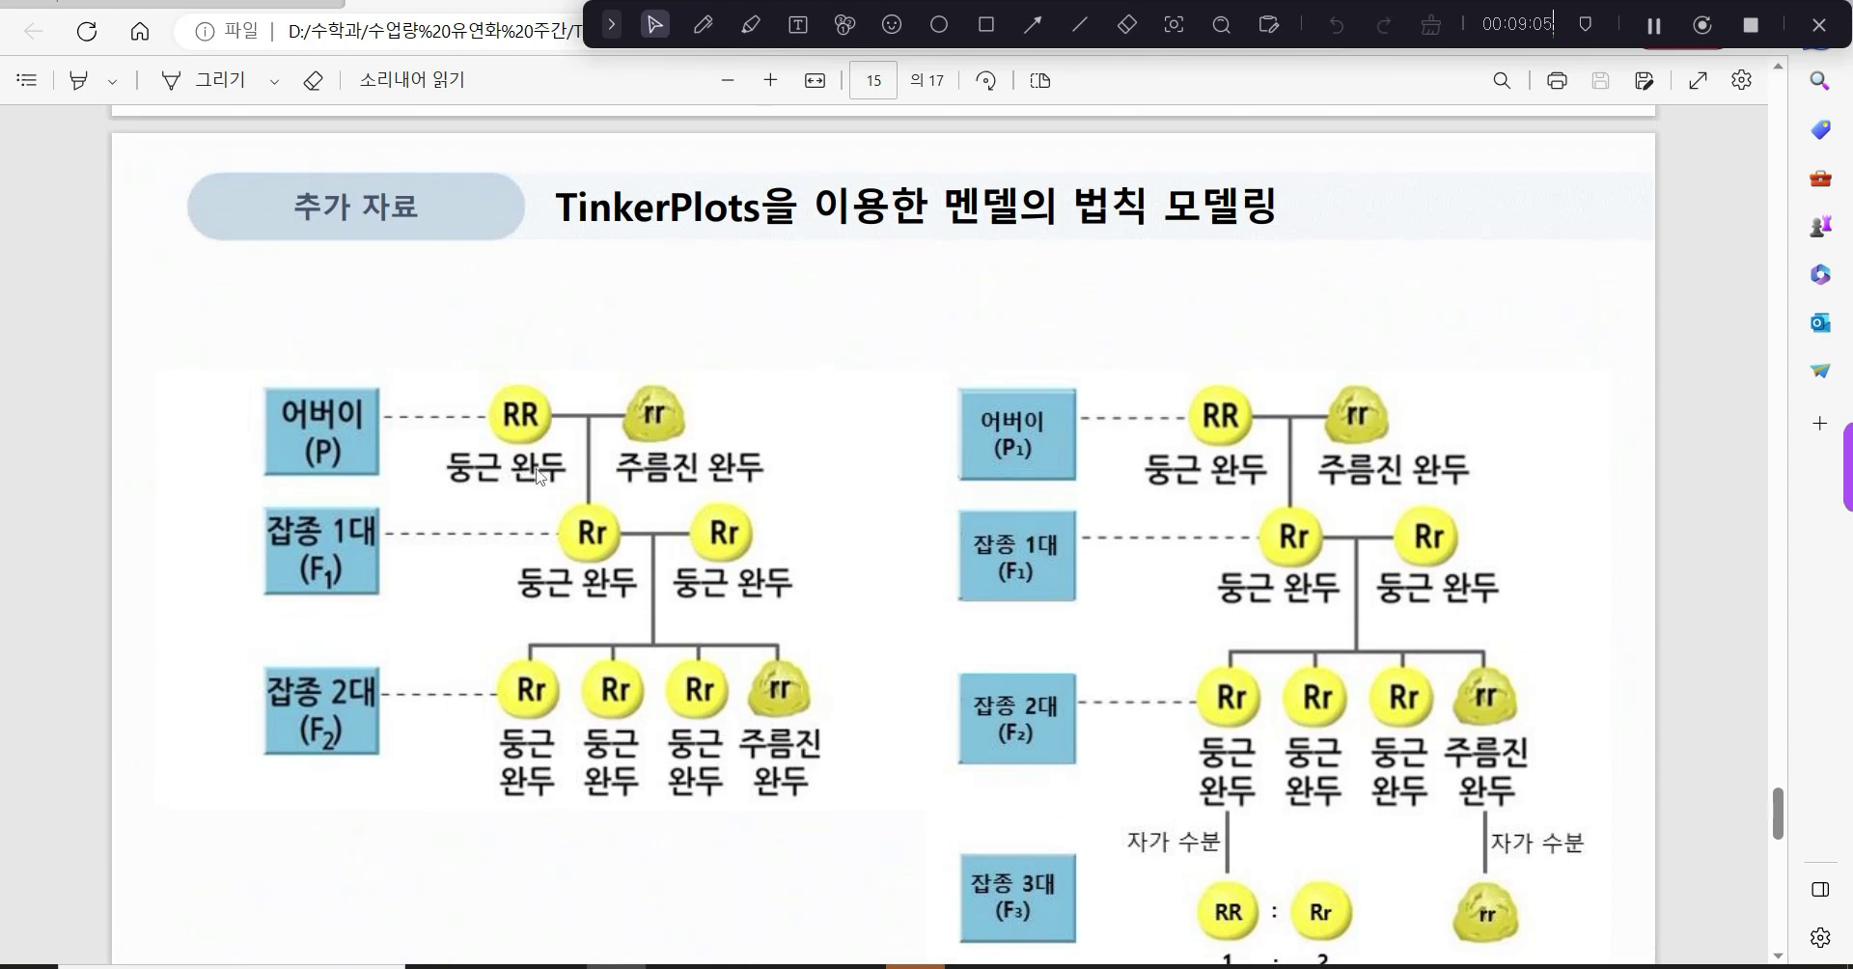
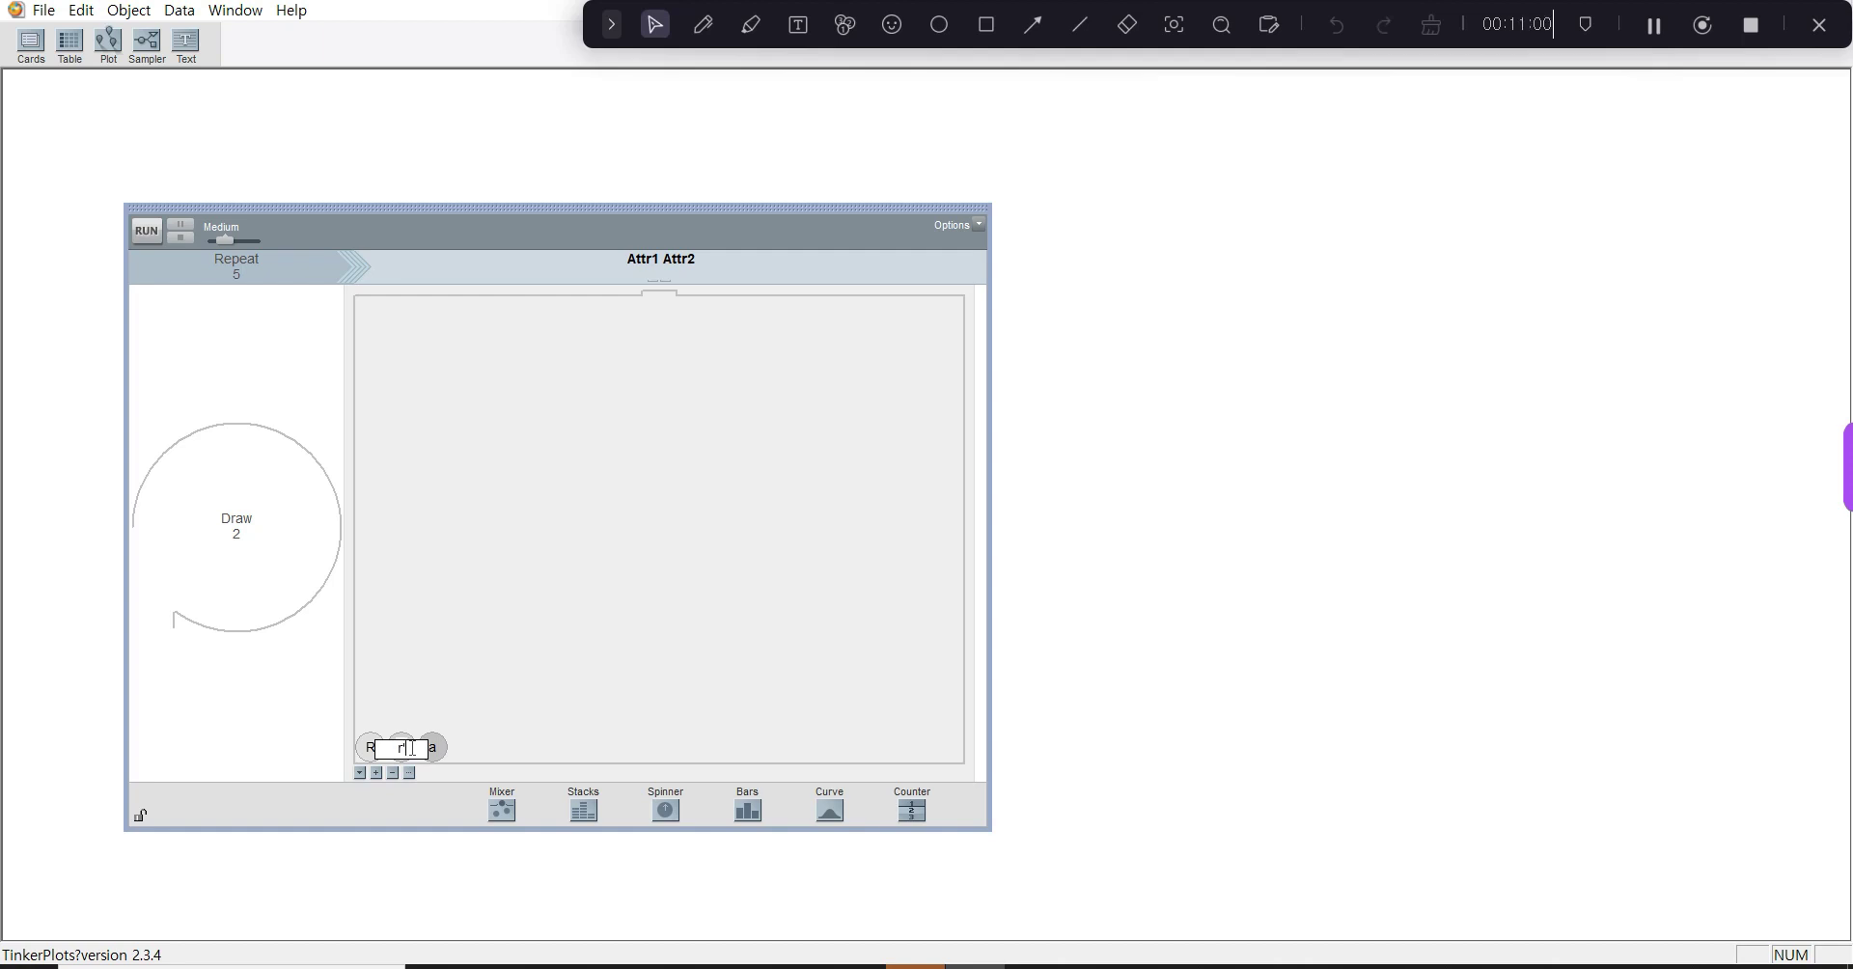
# Remove the extra element a from the sampler's mixer and set the sampler to repeat 1000 times.
pyautogui.click(433, 746)
pyautogui.click(393, 773)
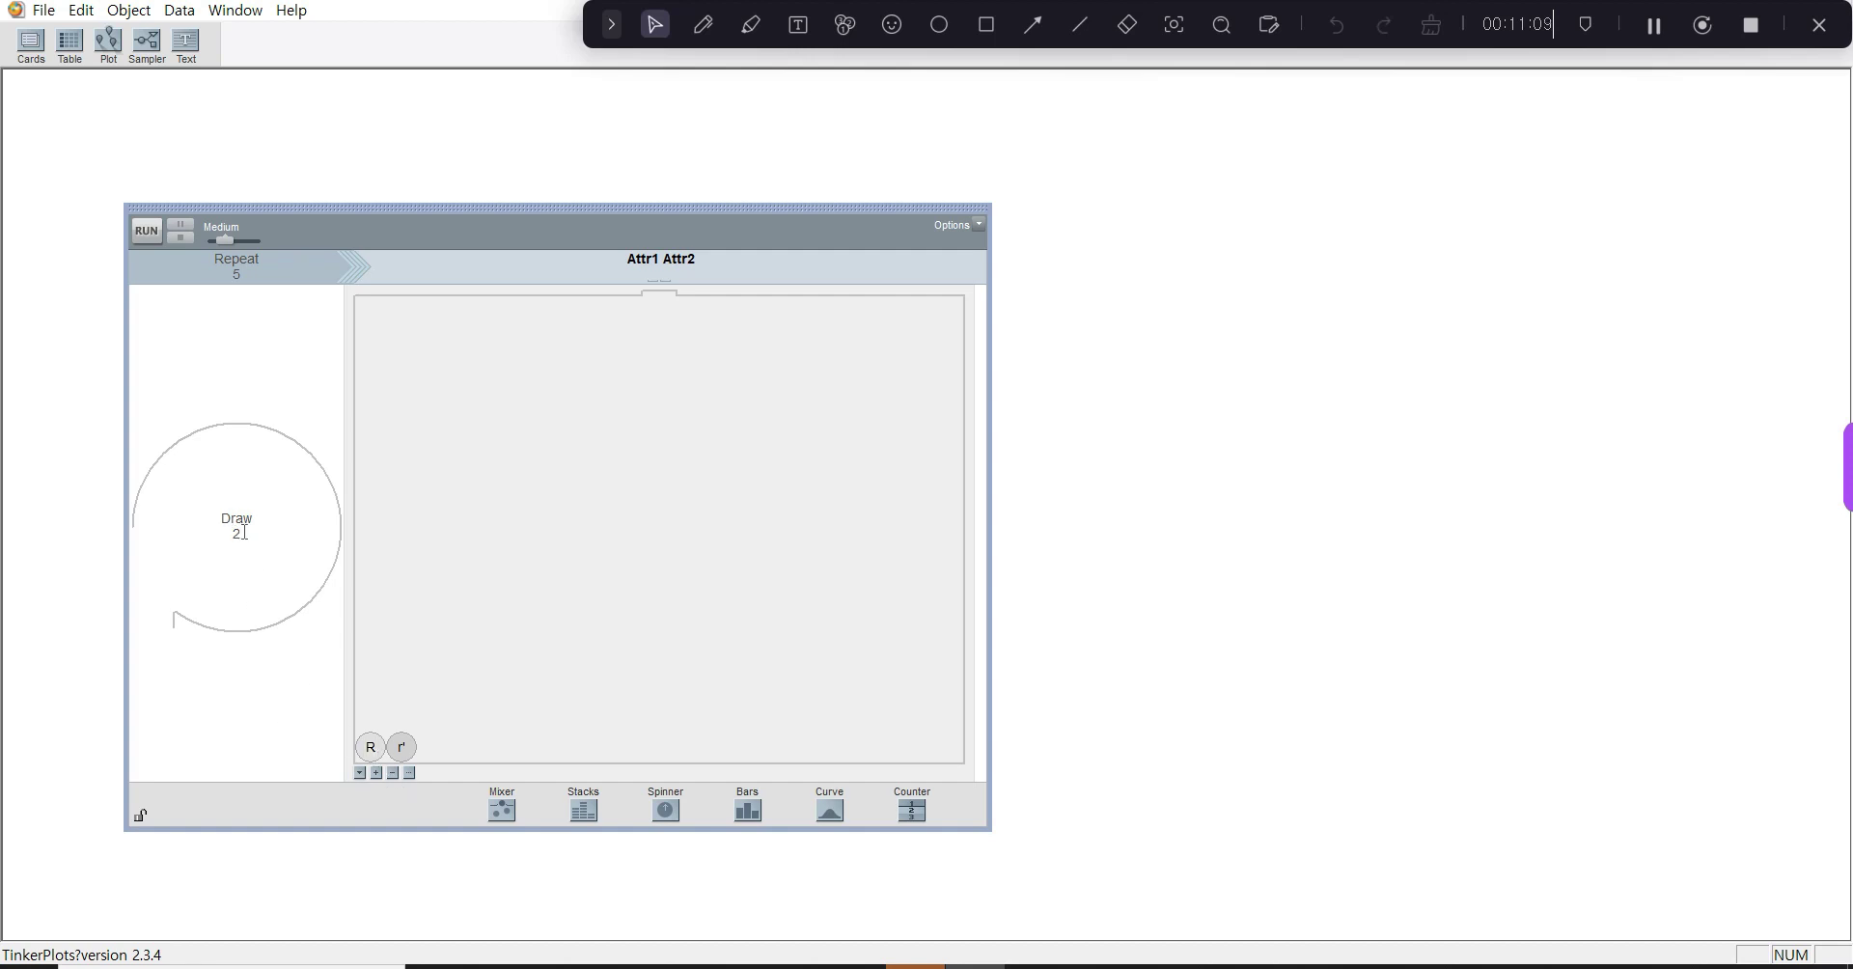
pyautogui.click(240, 275)
# Run the sampler at the Fastest speed and enlarge its results table.
pyautogui.click(143, 232)
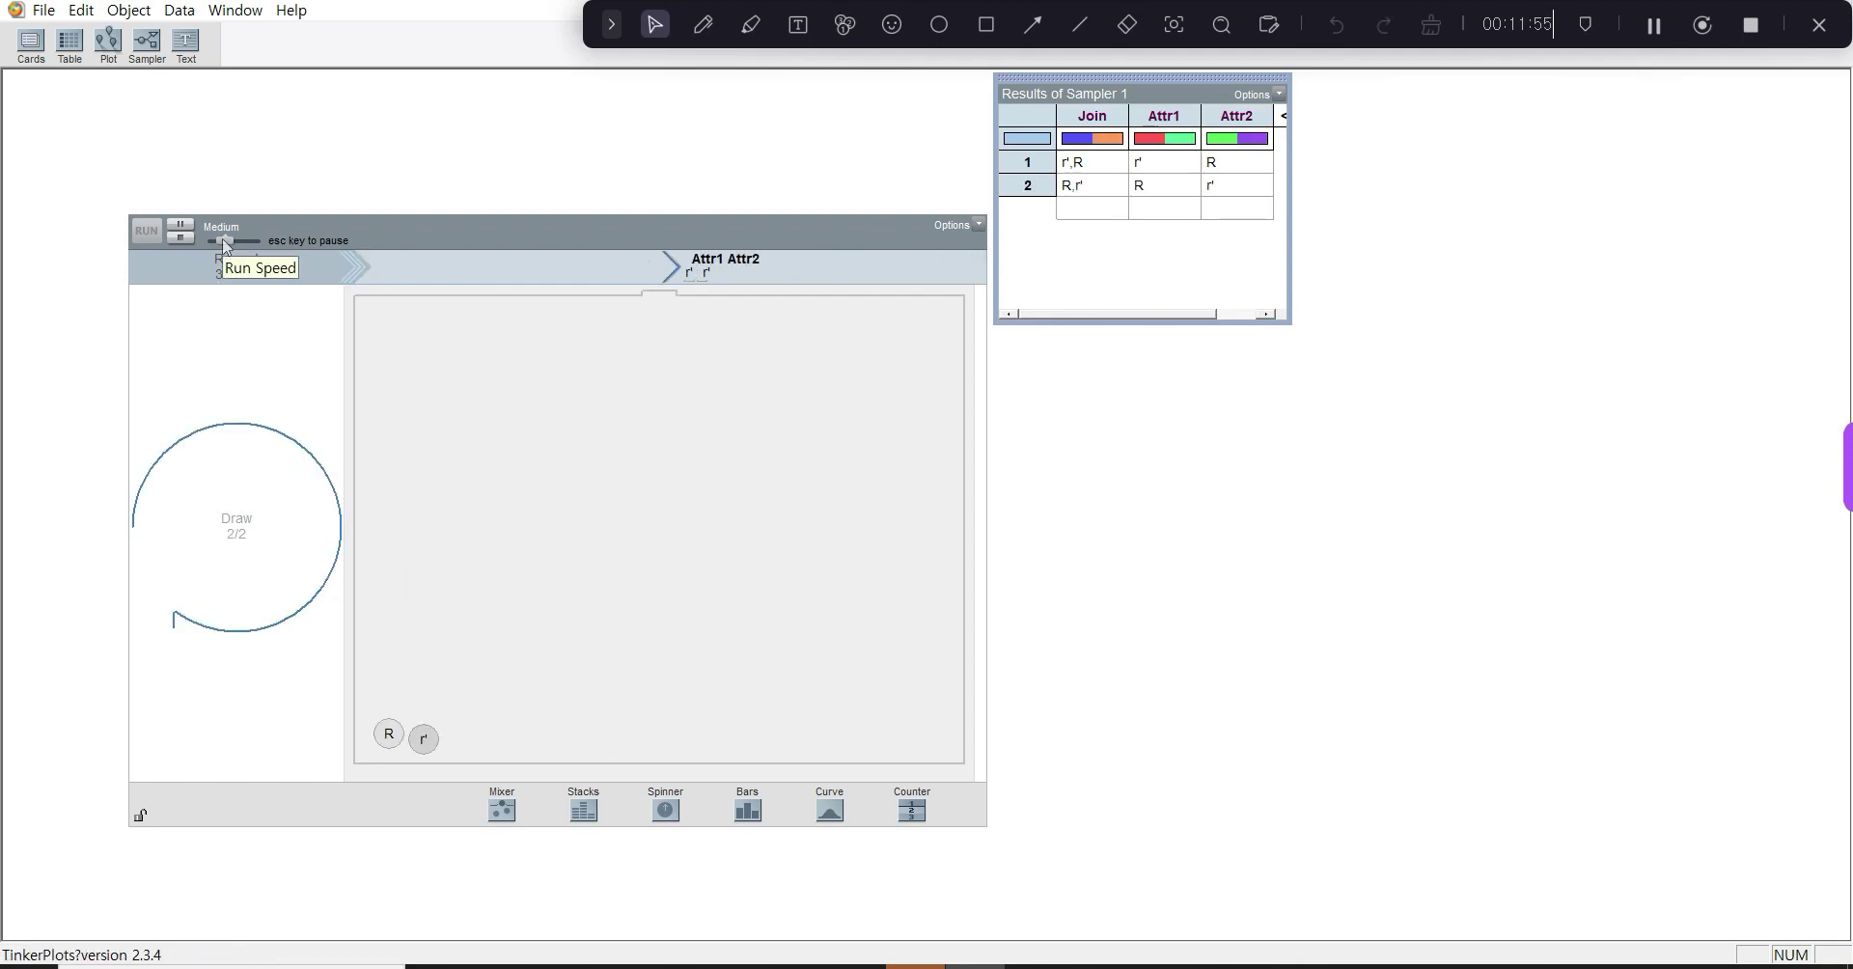
pyautogui.moveTo(225, 241); pyautogui.dragTo(357, 239)
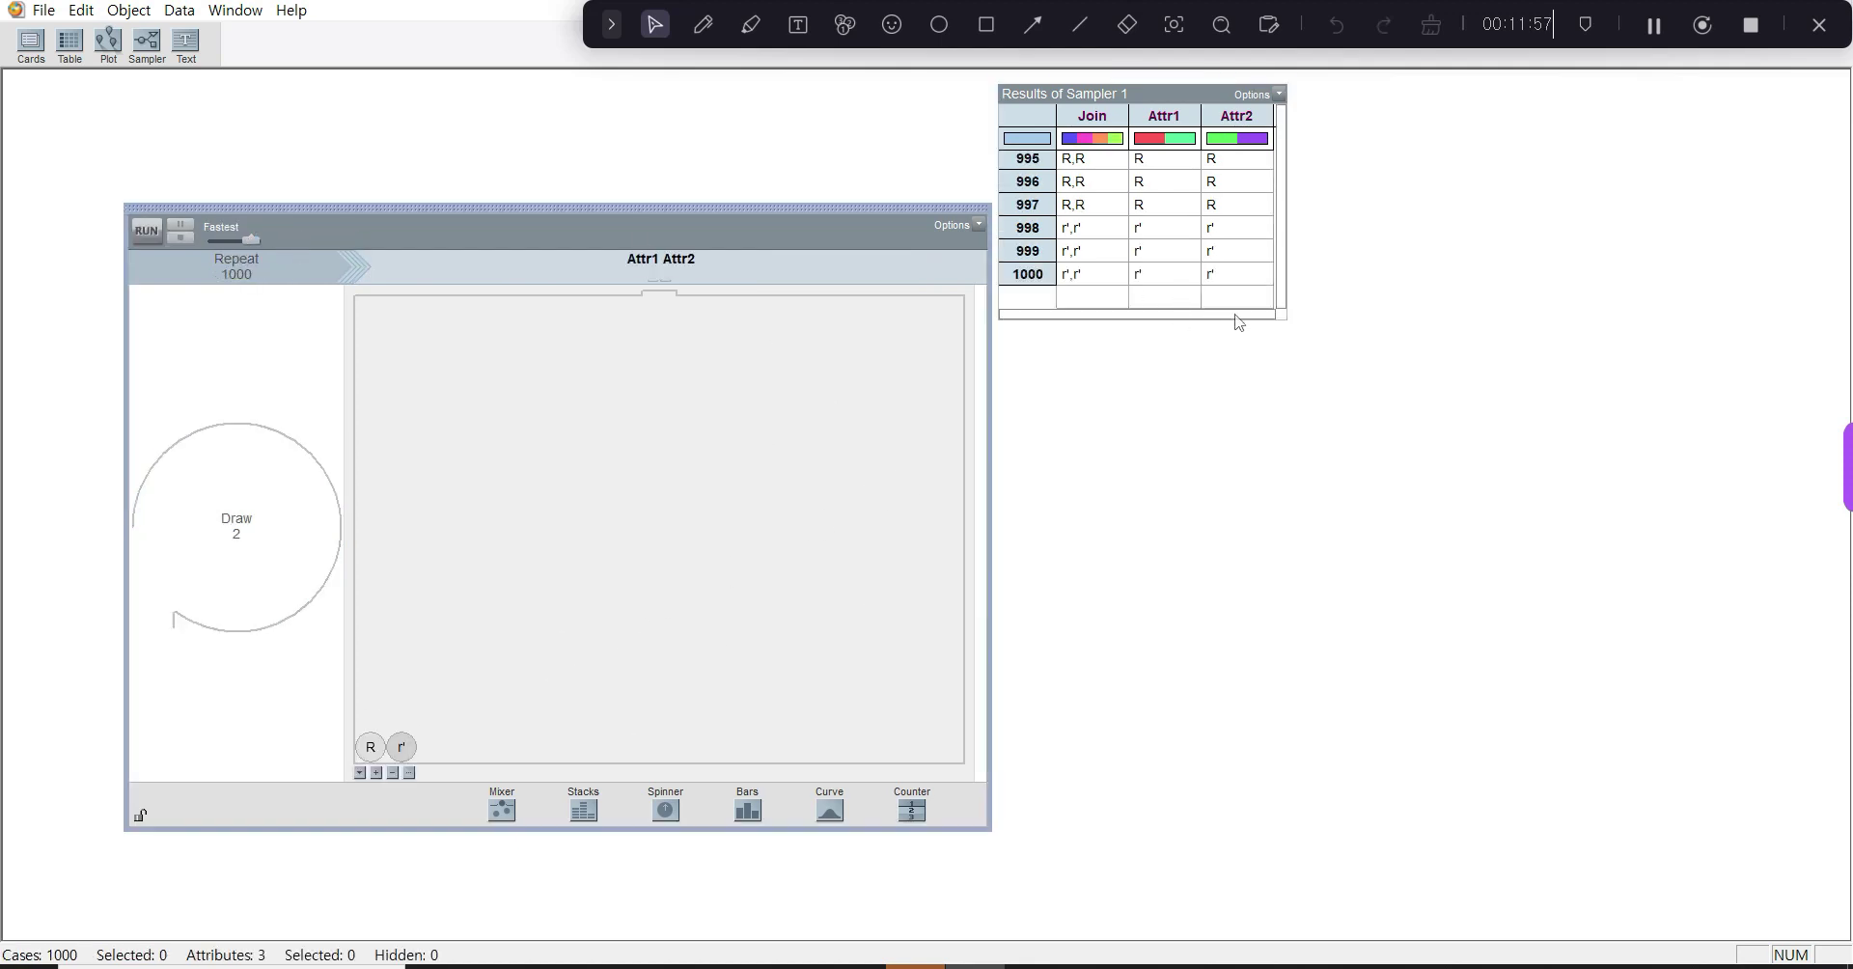
pyautogui.moveTo(1284, 317); pyautogui.dragTo(1687, 758)
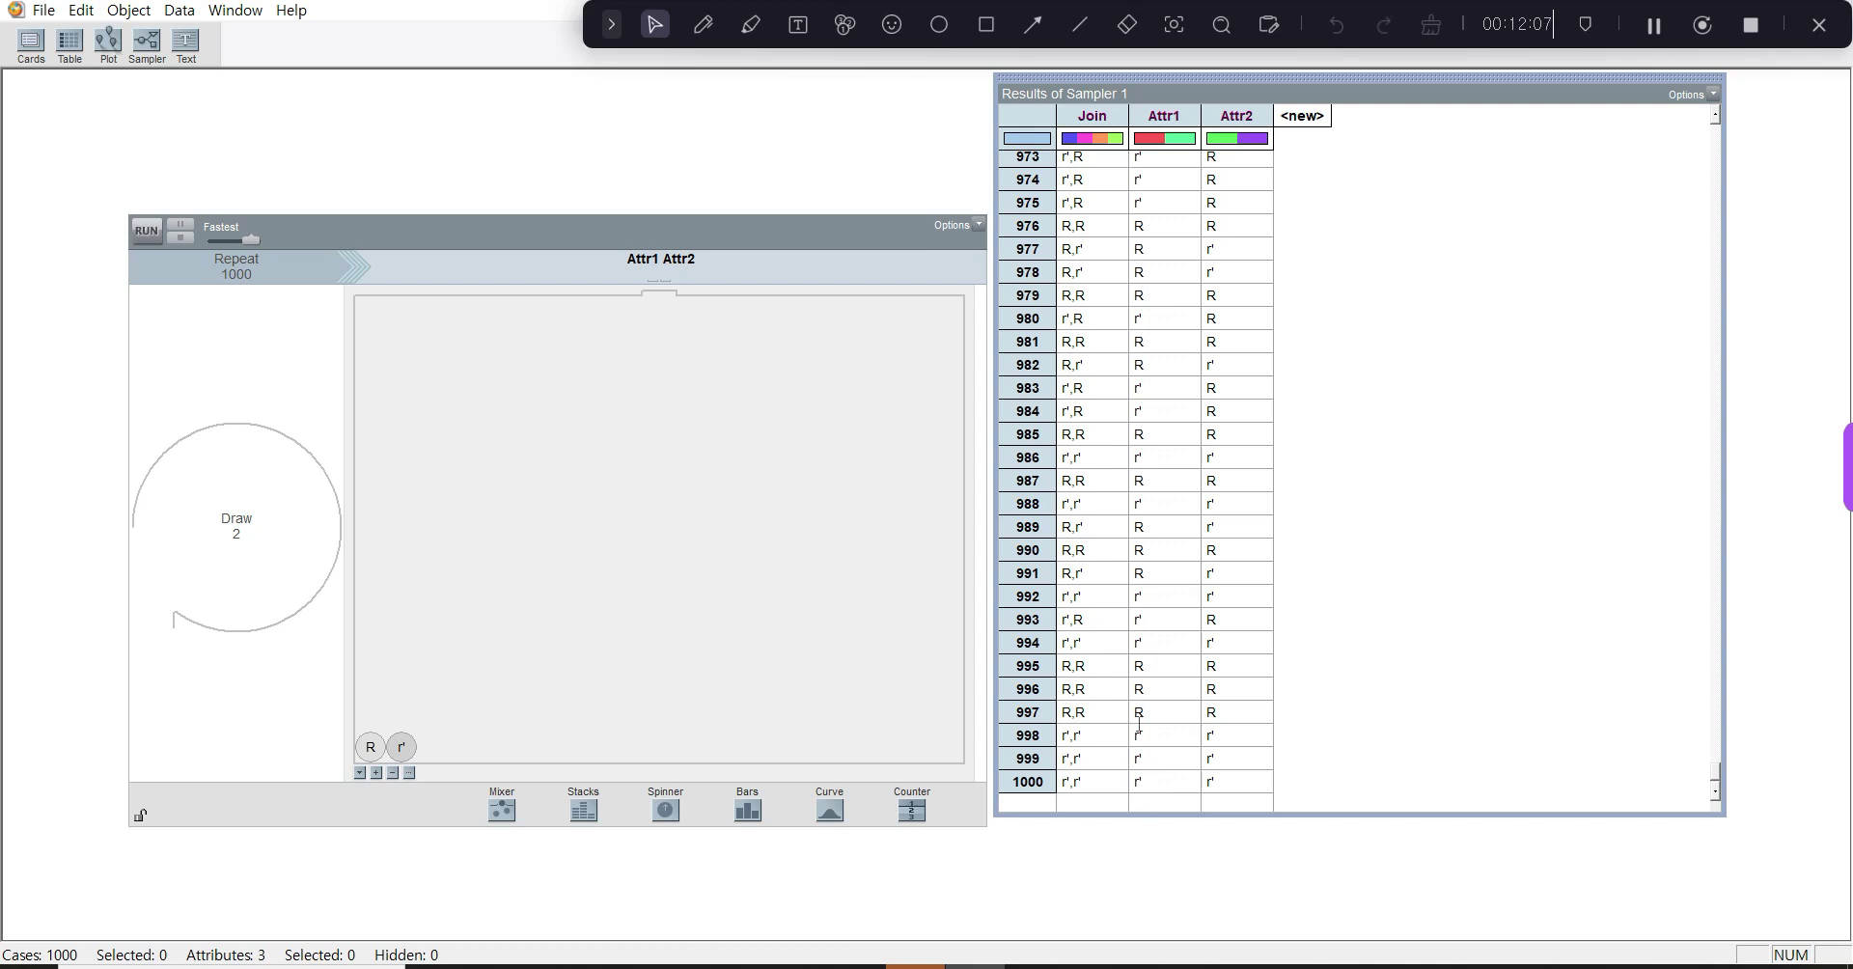
# Examine the Attr1, Attr2 and Join values of case 989, and select the Join attribute in the results table.
pyautogui.doubleClick(1139, 527)
pyautogui.doubleClick(1223, 529)
pyautogui.moveTo(1221, 530); pyautogui.dragTo(1195, 528)
pyautogui.doubleClick(1090, 529)
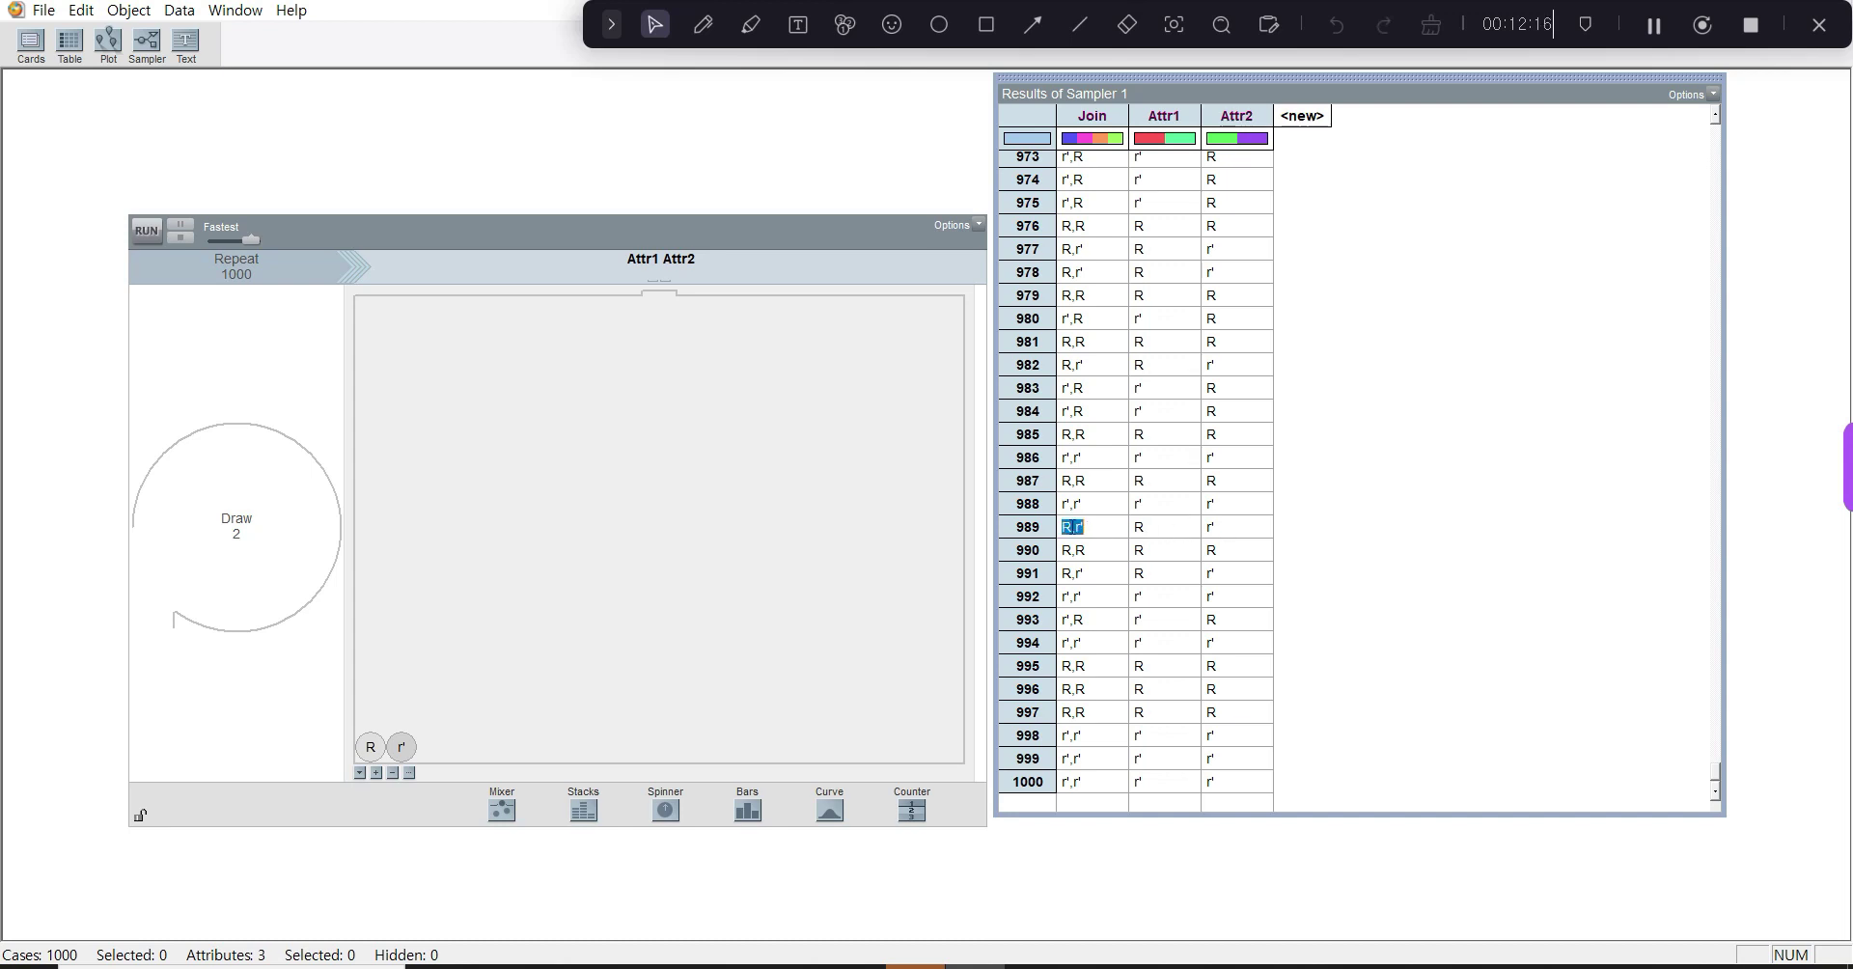
pyautogui.click(1088, 527)
pyautogui.click(1089, 116)
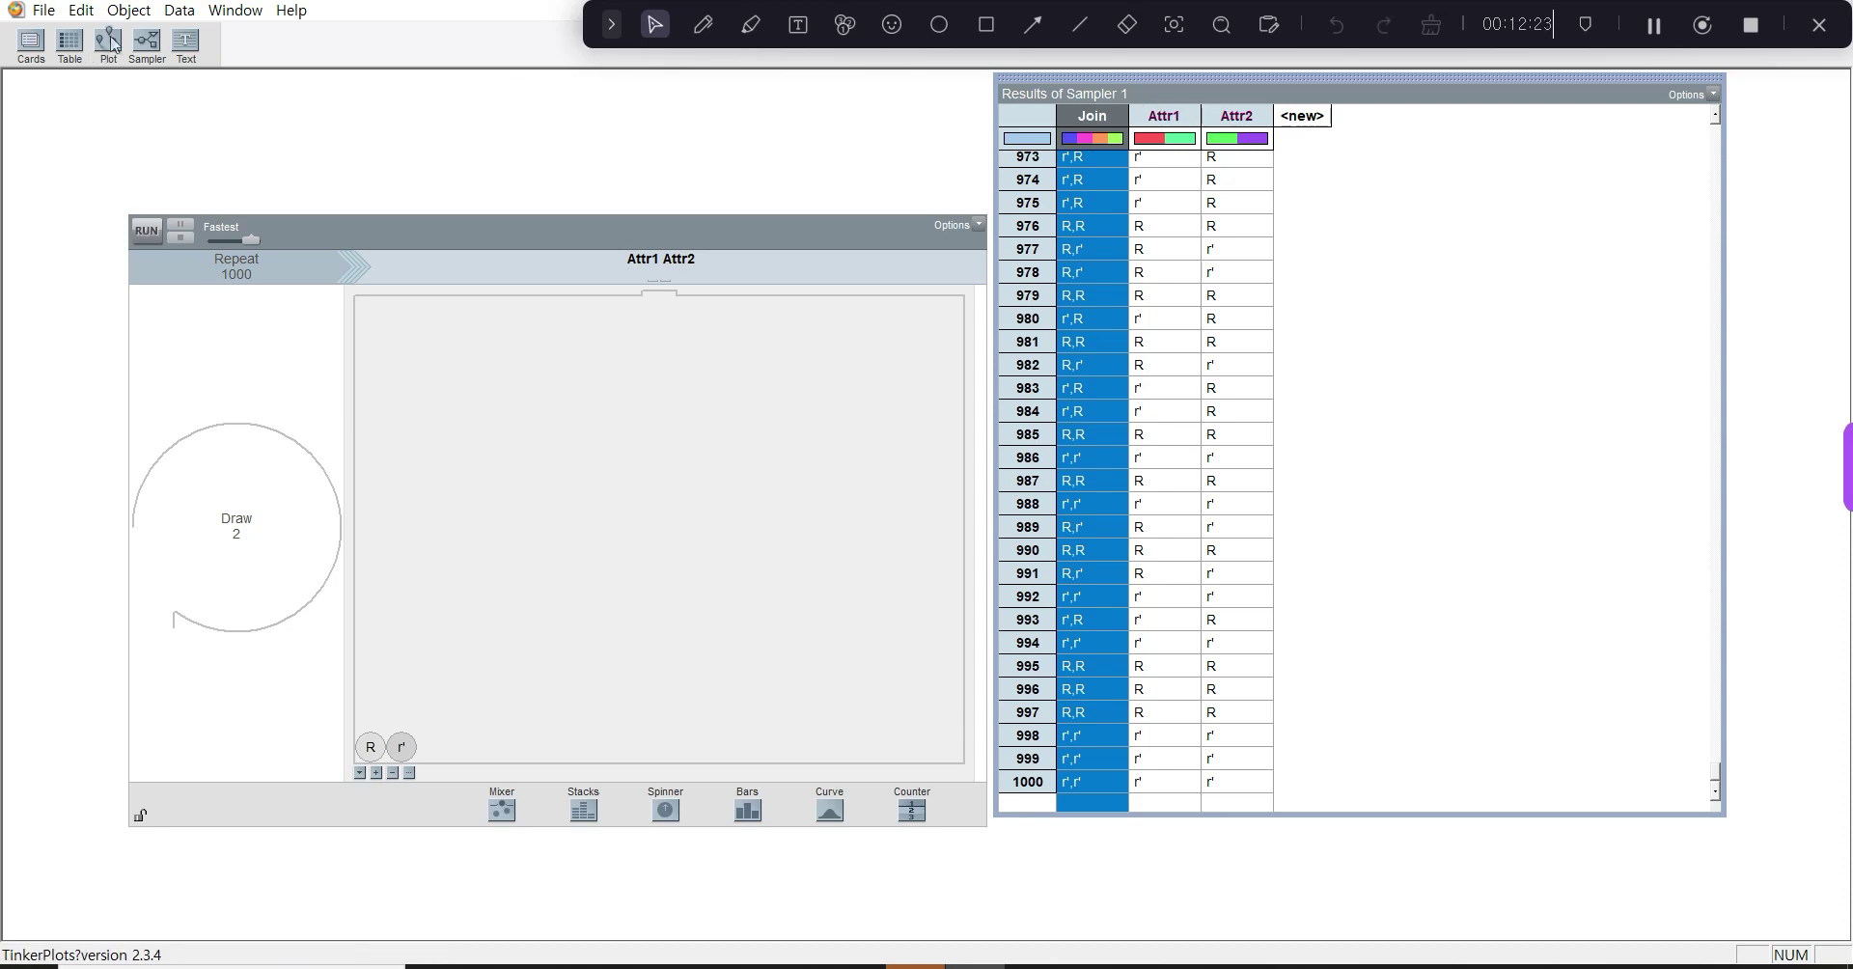
# Create a plot of the sampler results in the workspace and delete the sampler.
pyautogui.moveTo(109, 41); pyautogui.dragTo(762, 289)
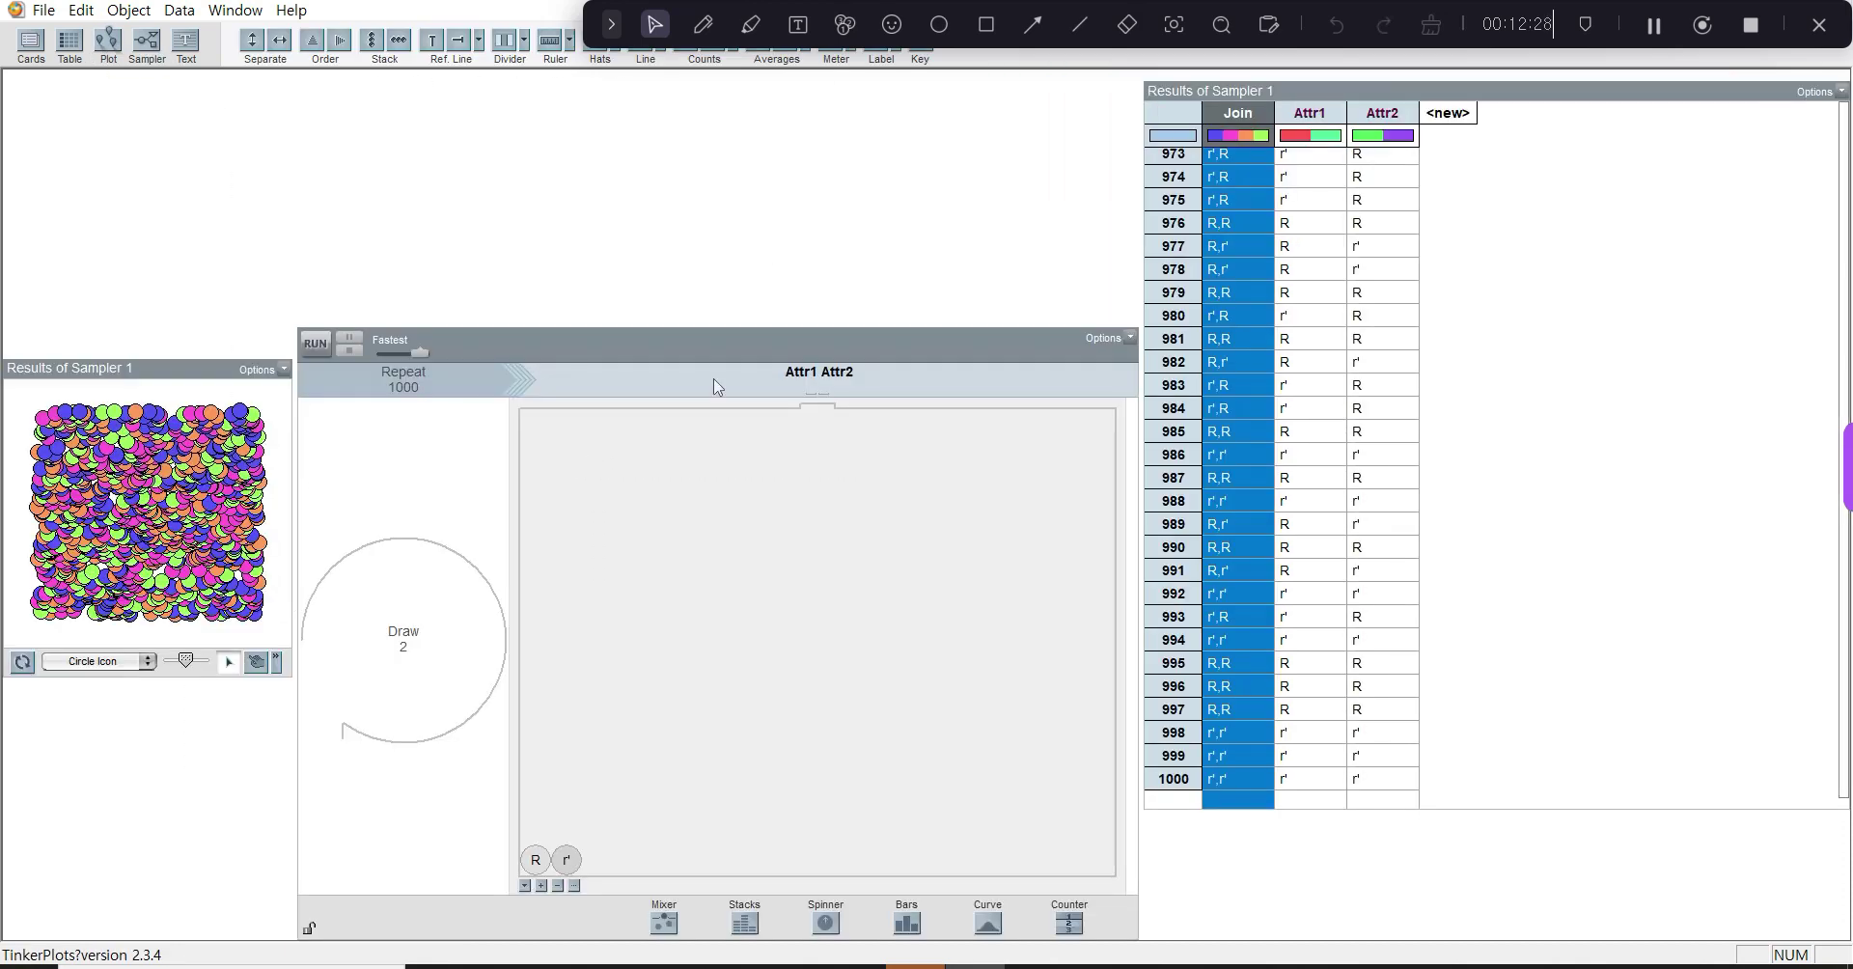
pyautogui.click(914, 353)
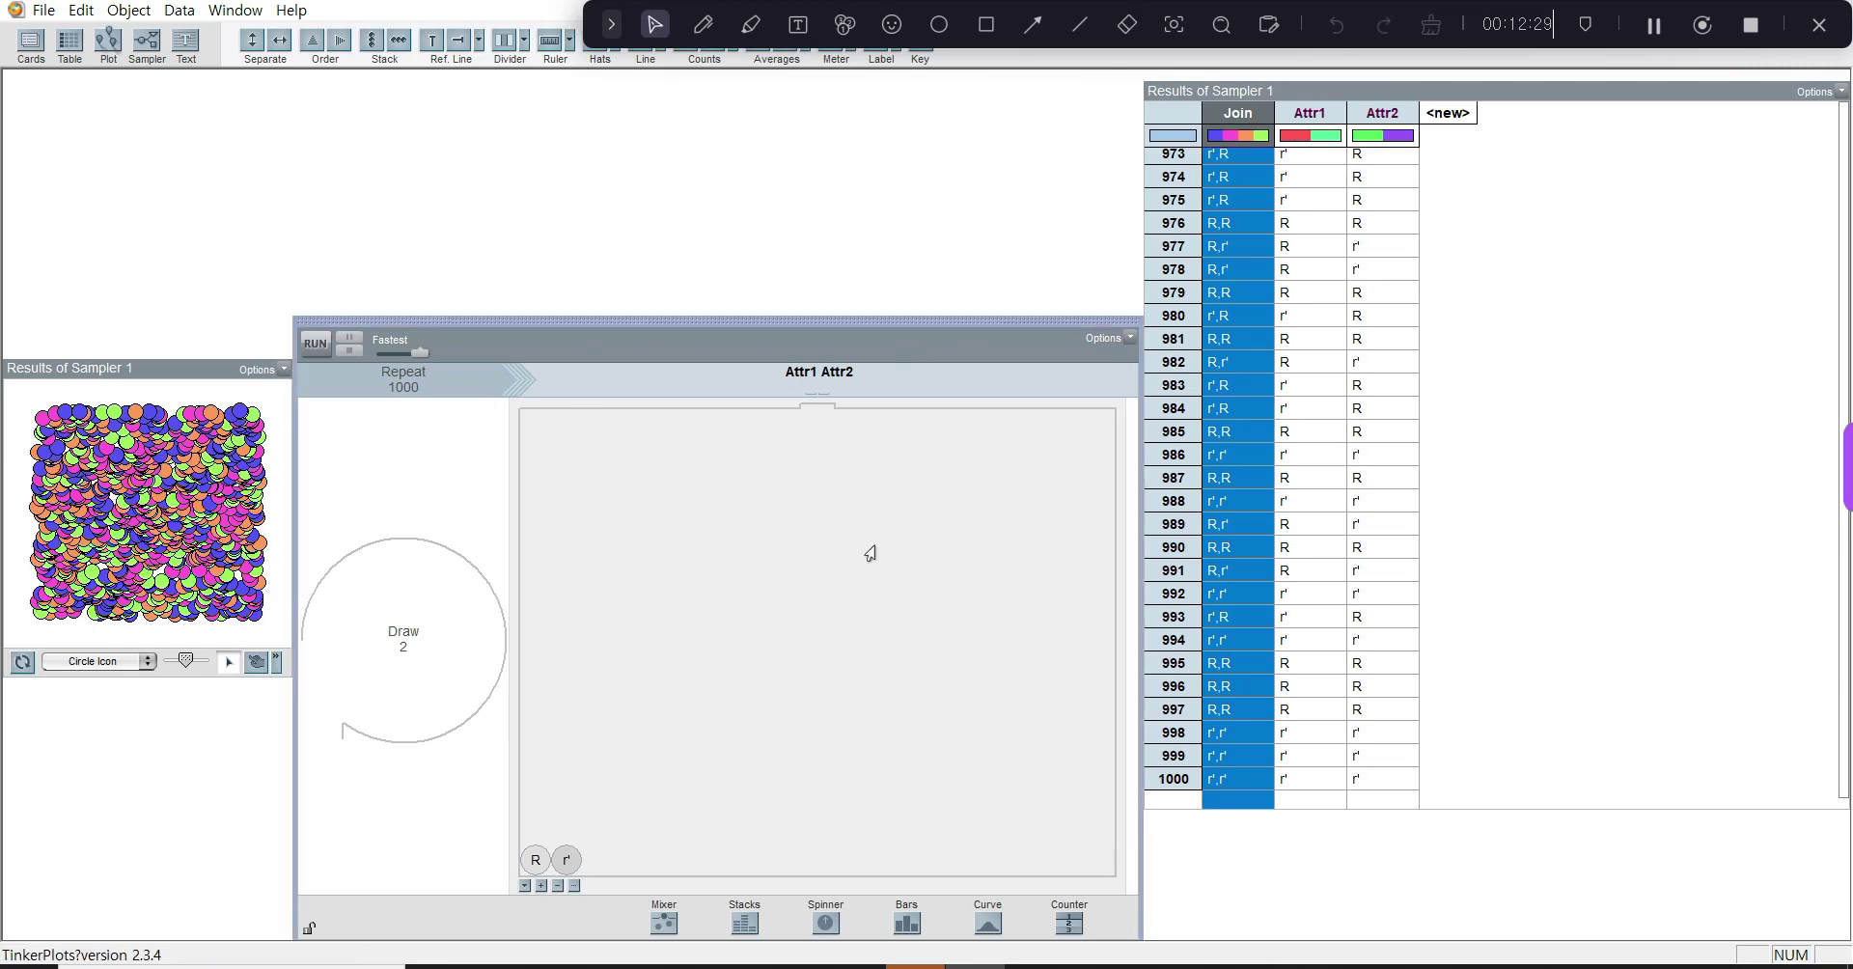
pyautogui.press('Delete')
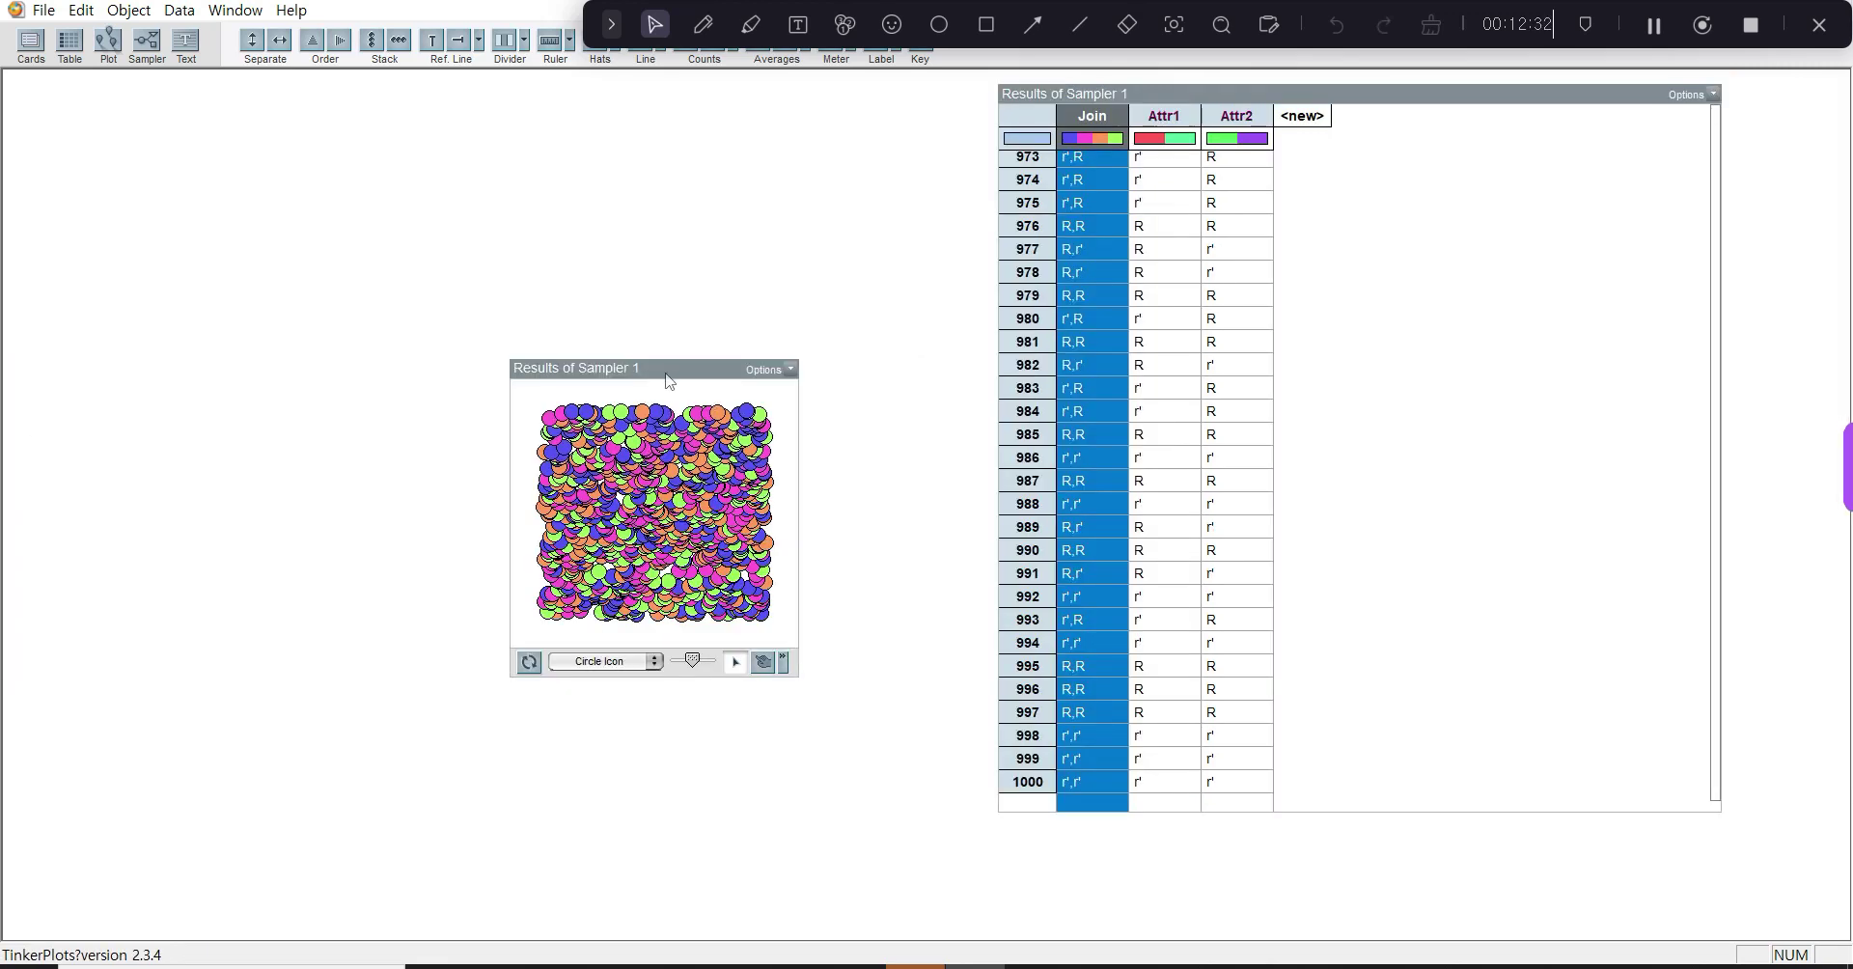
# Enlarge the results plot to fill the free space beside the results table.
pyautogui.click(670, 383)
pyautogui.moveTo(508, 682); pyautogui.dragTo(232, 875)
pyautogui.moveTo(793, 356); pyautogui.dragTo(927, 148)
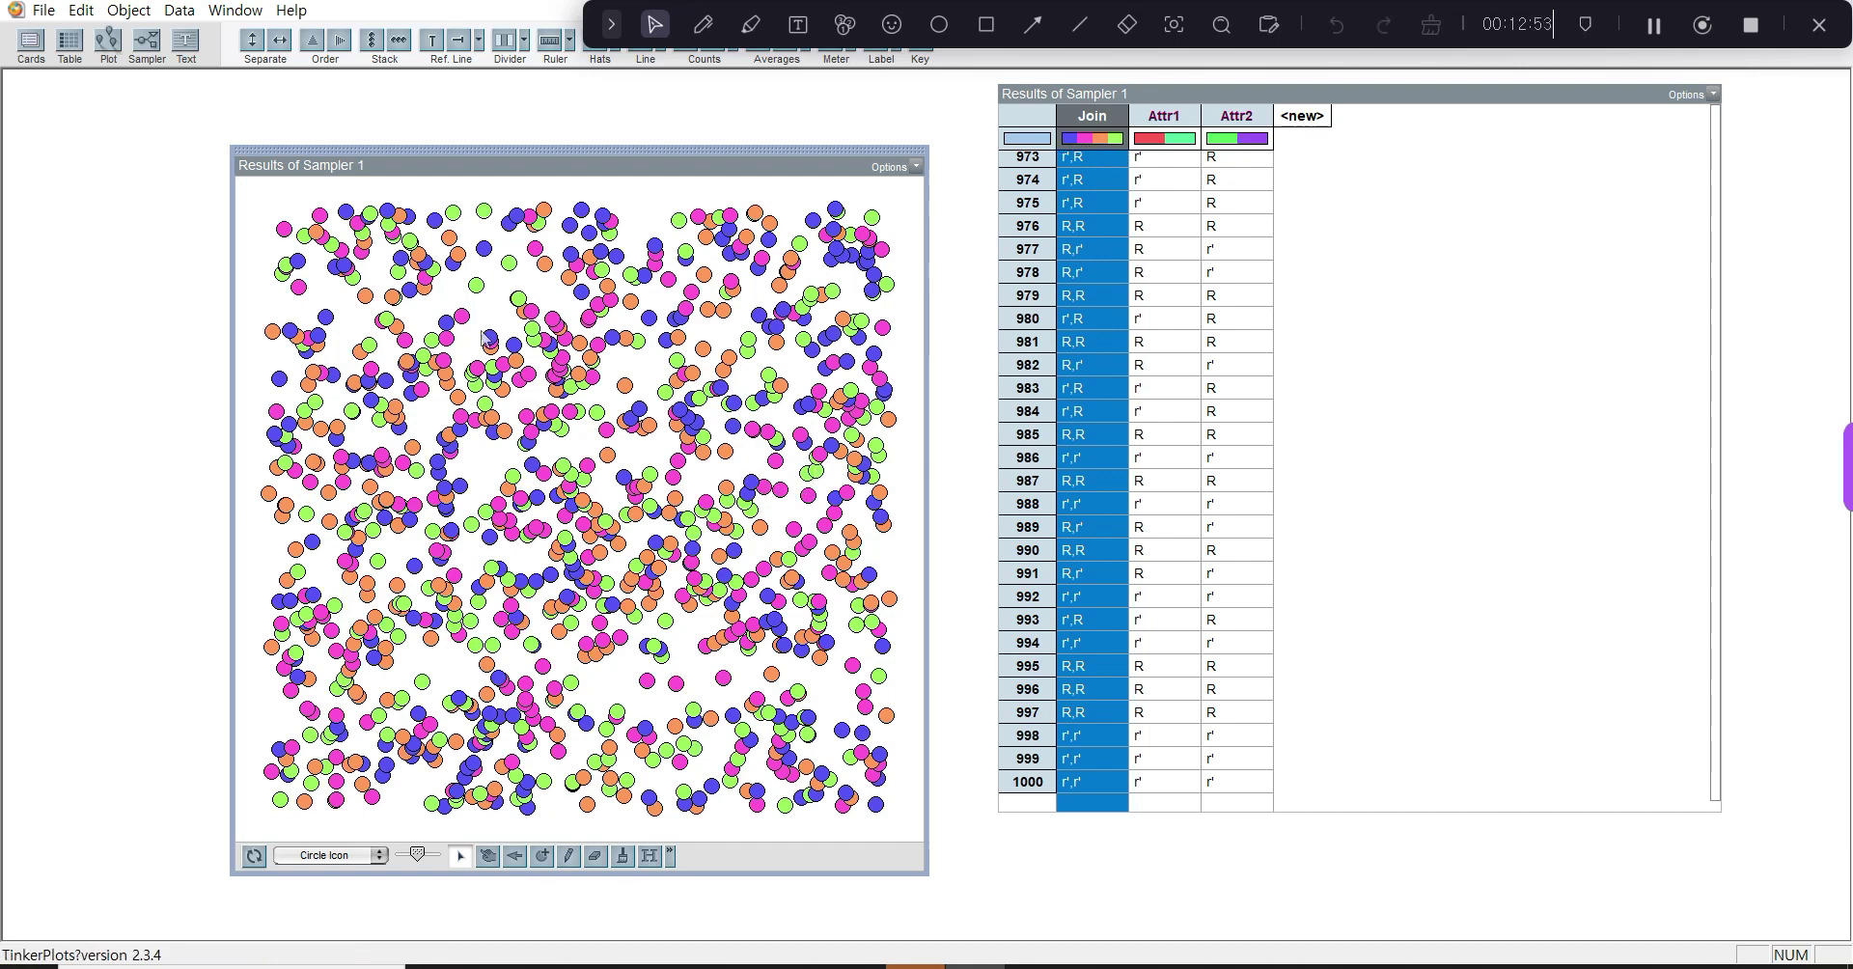
# Stack the plot's cases vertically and separate them by Join into the groups R,R, r',r', r',R and R,r'.
pyautogui.click(399, 43)
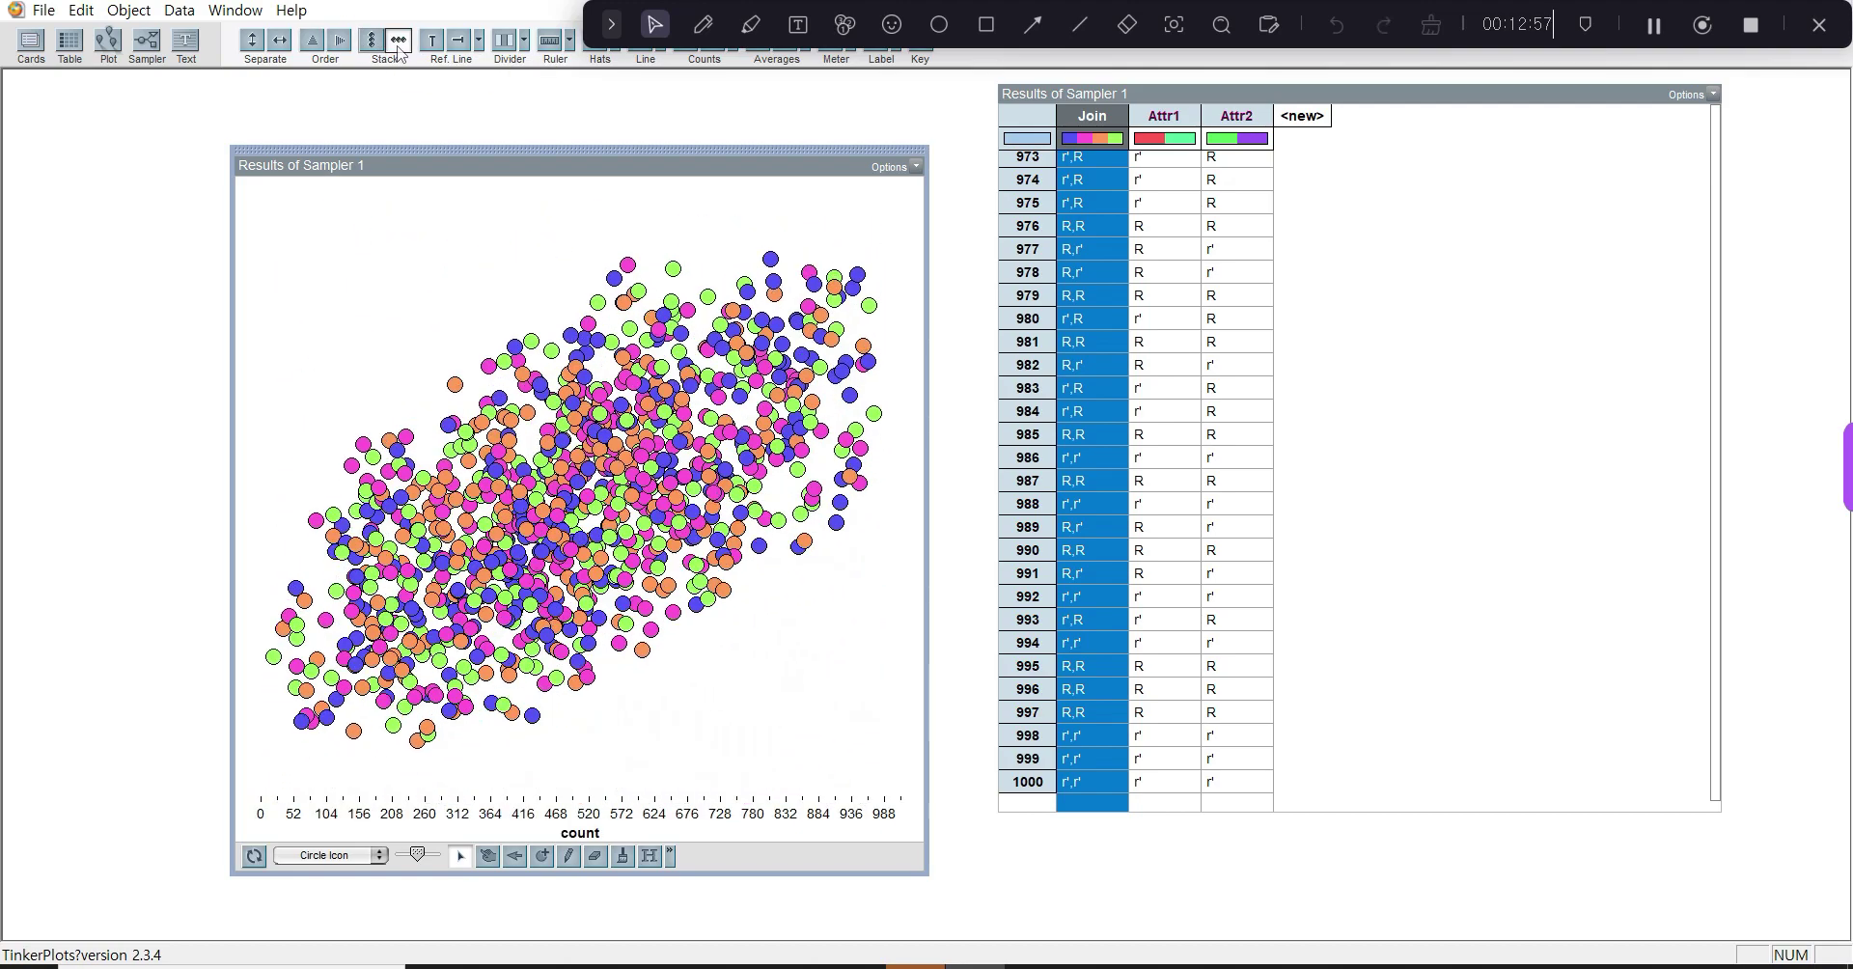
pyautogui.click(376, 47)
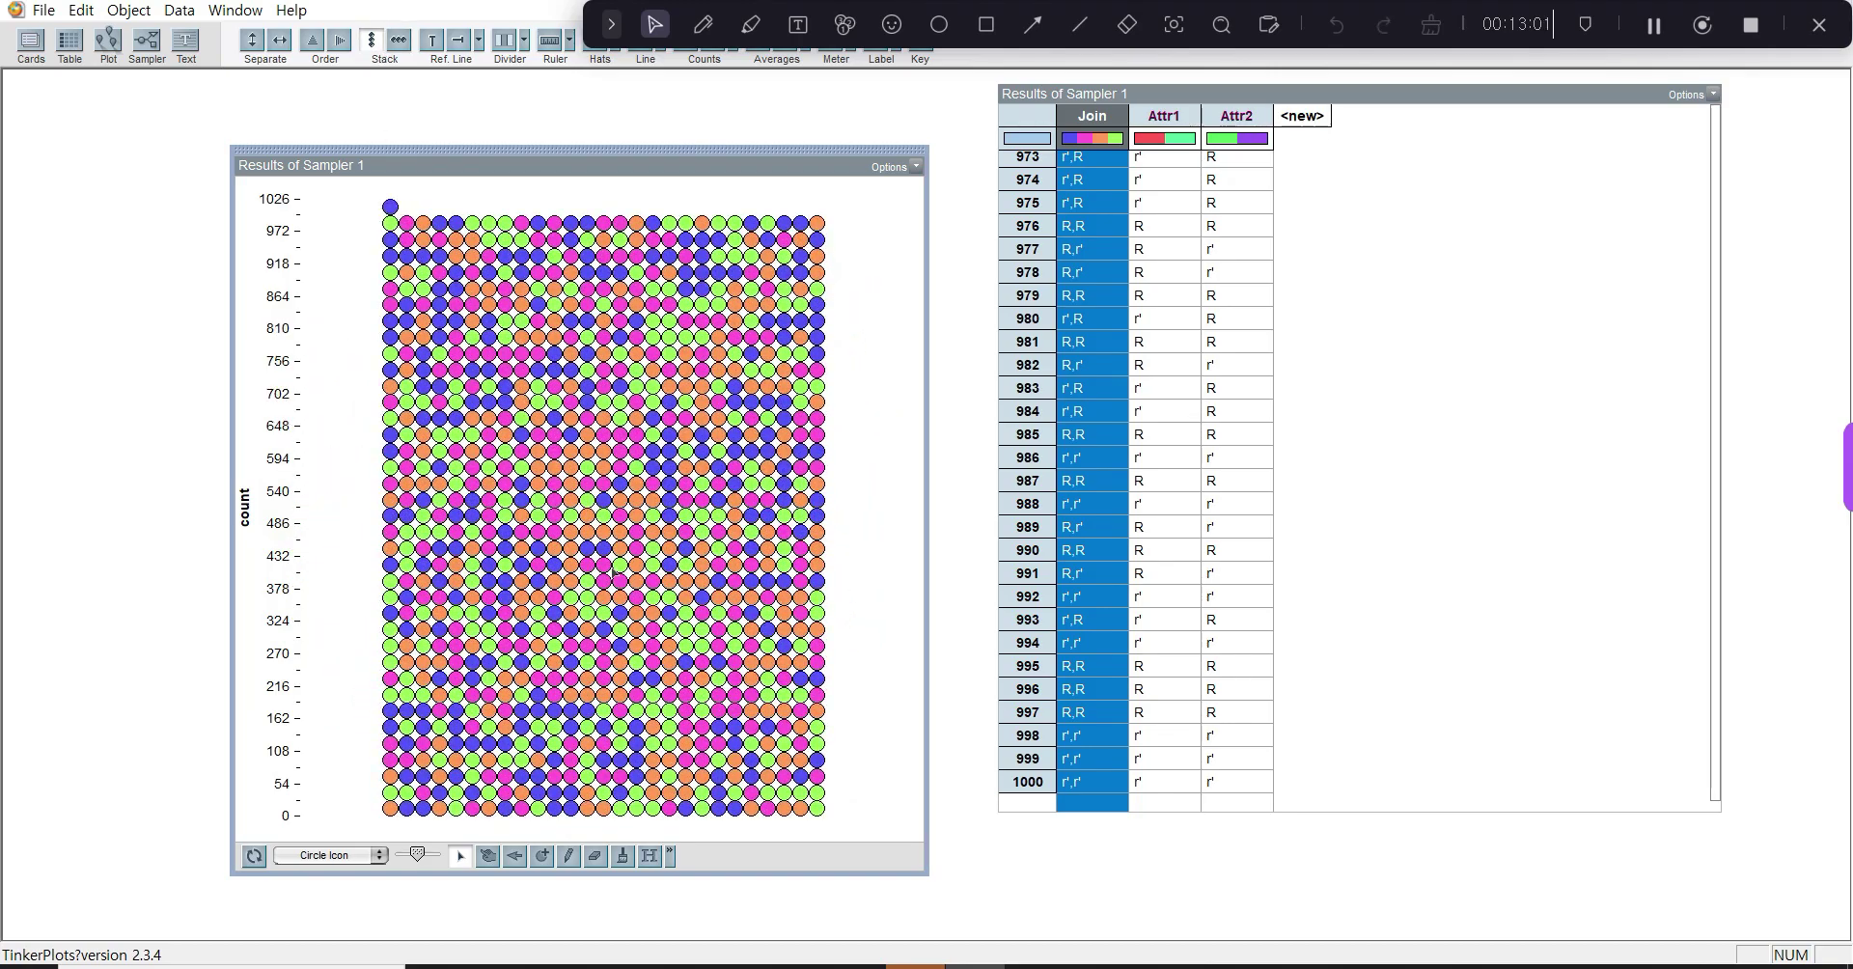
pyautogui.click(603, 570)
pyautogui.moveTo(603, 569); pyautogui.dragTo(854, 536)
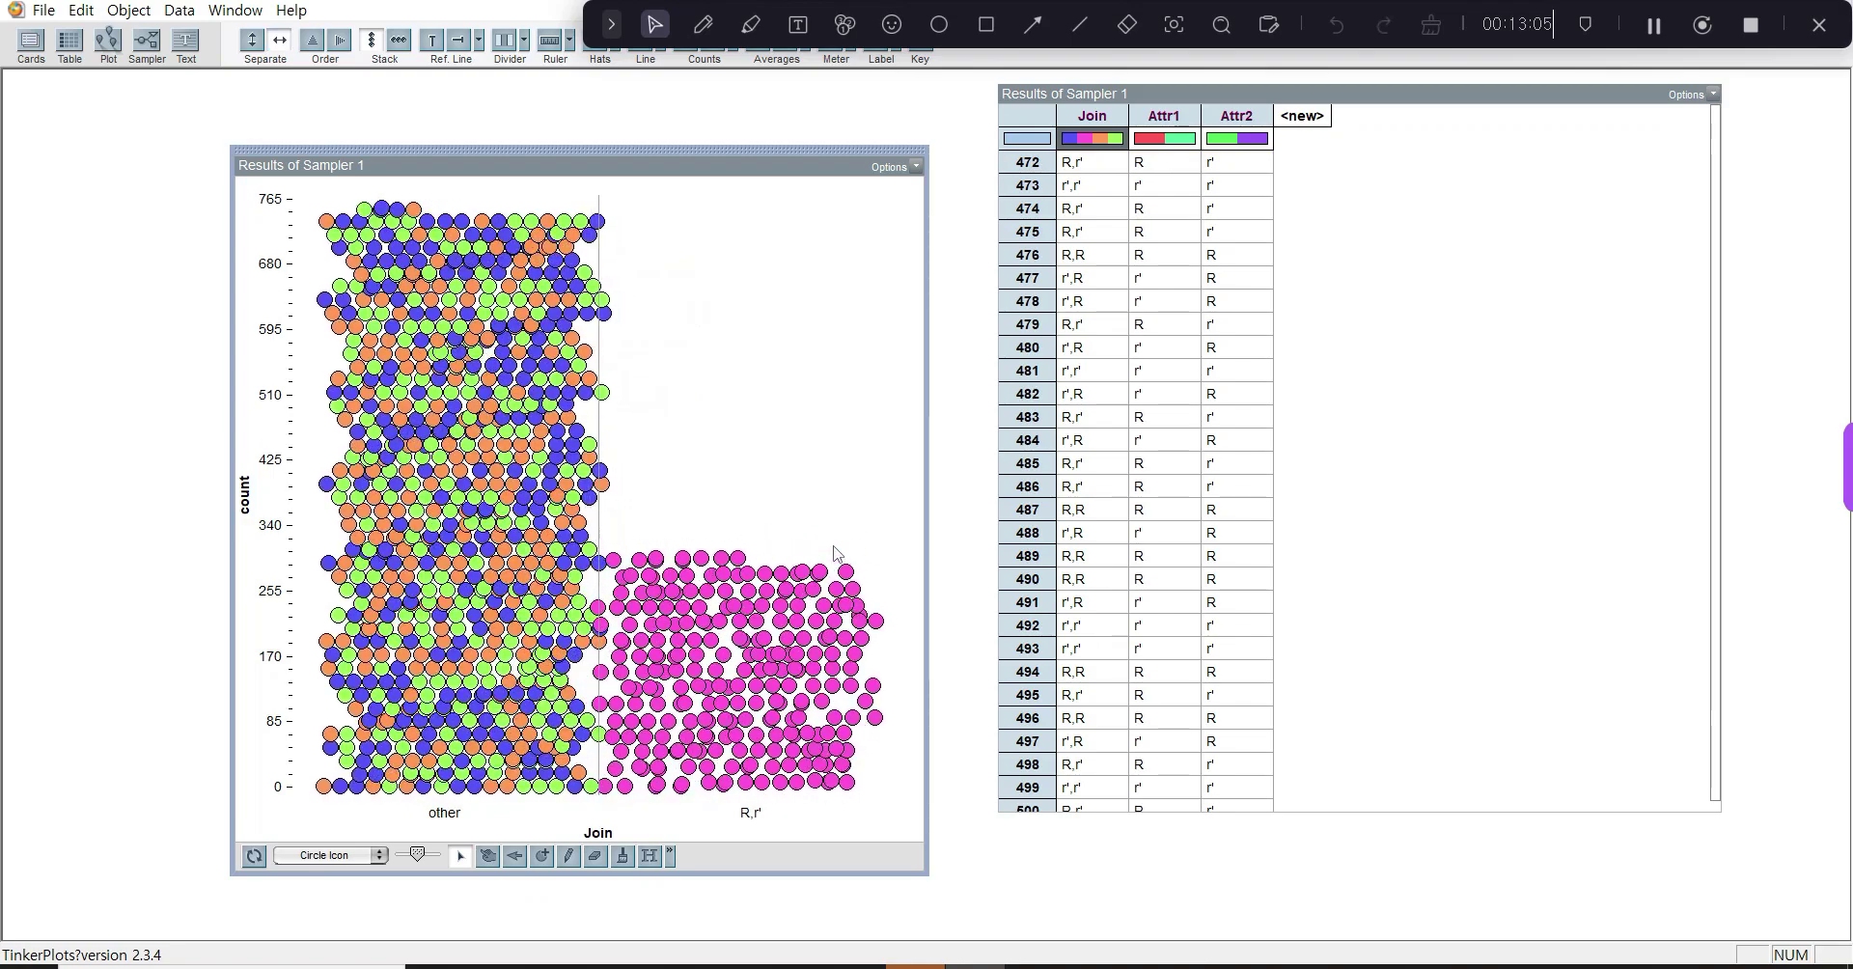
pyautogui.click(495, 620)
pyautogui.moveTo(495, 620); pyautogui.dragTo(386, 618)
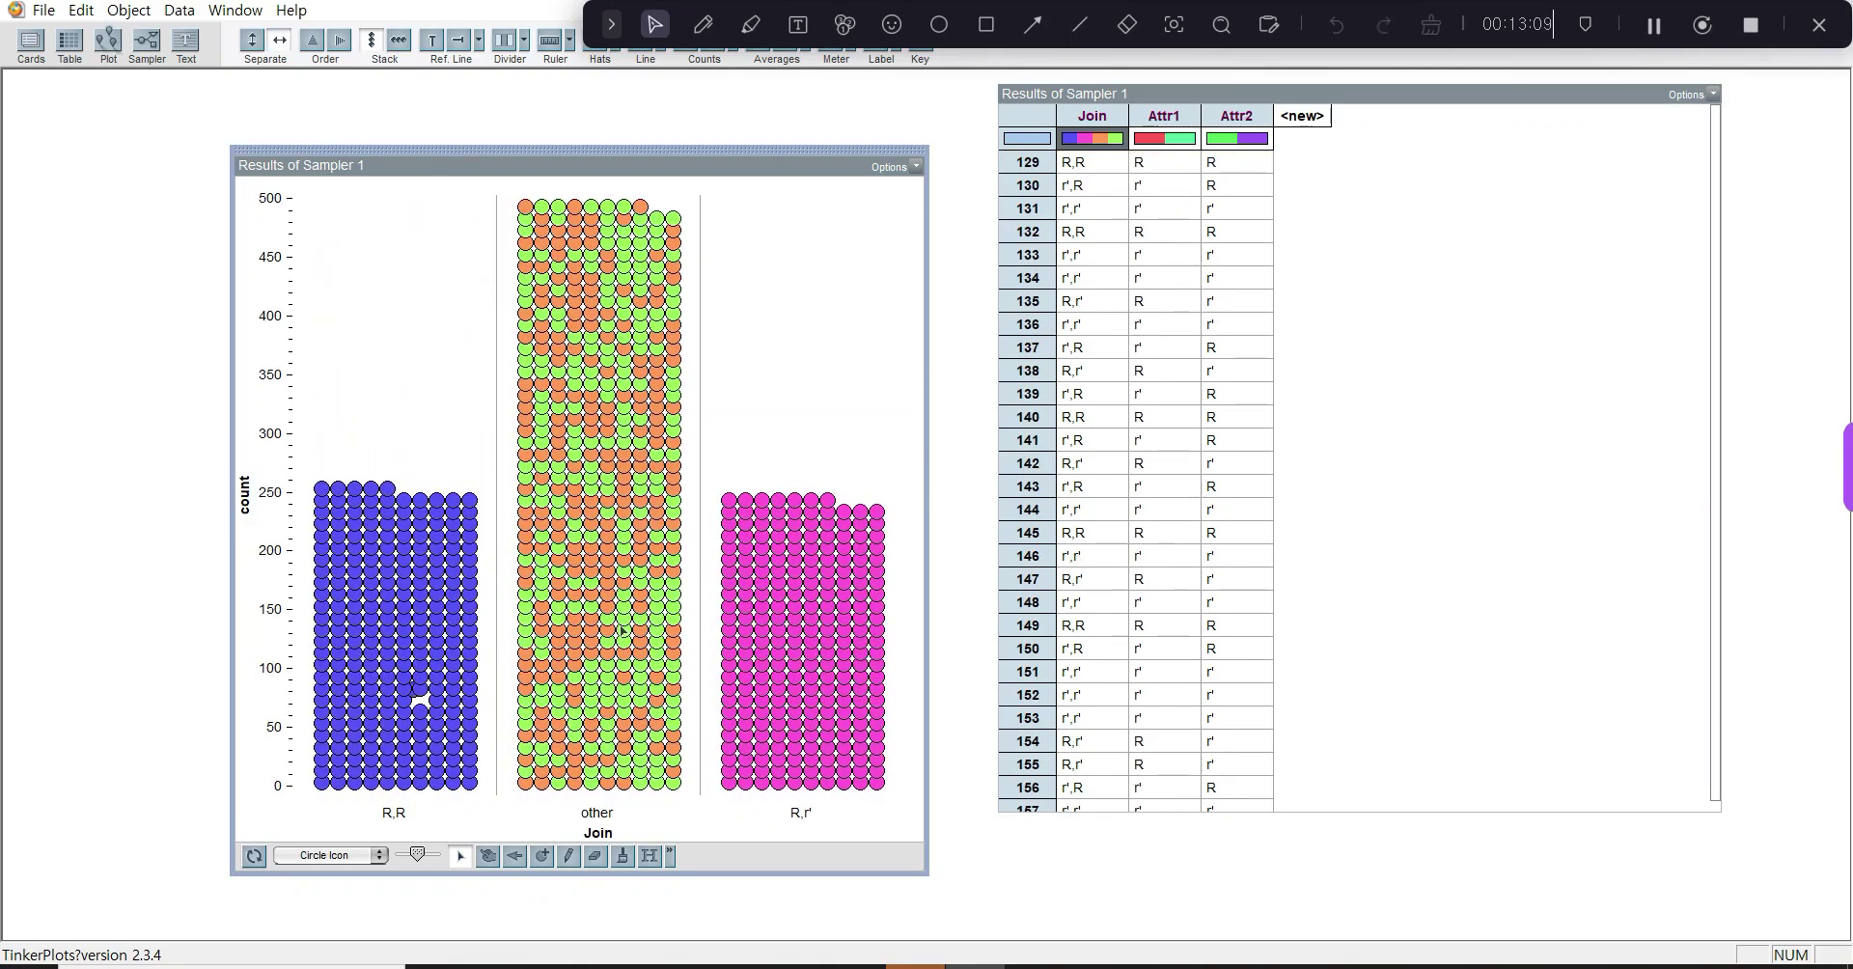
pyautogui.moveTo(582, 610); pyautogui.dragTo(719, 603)
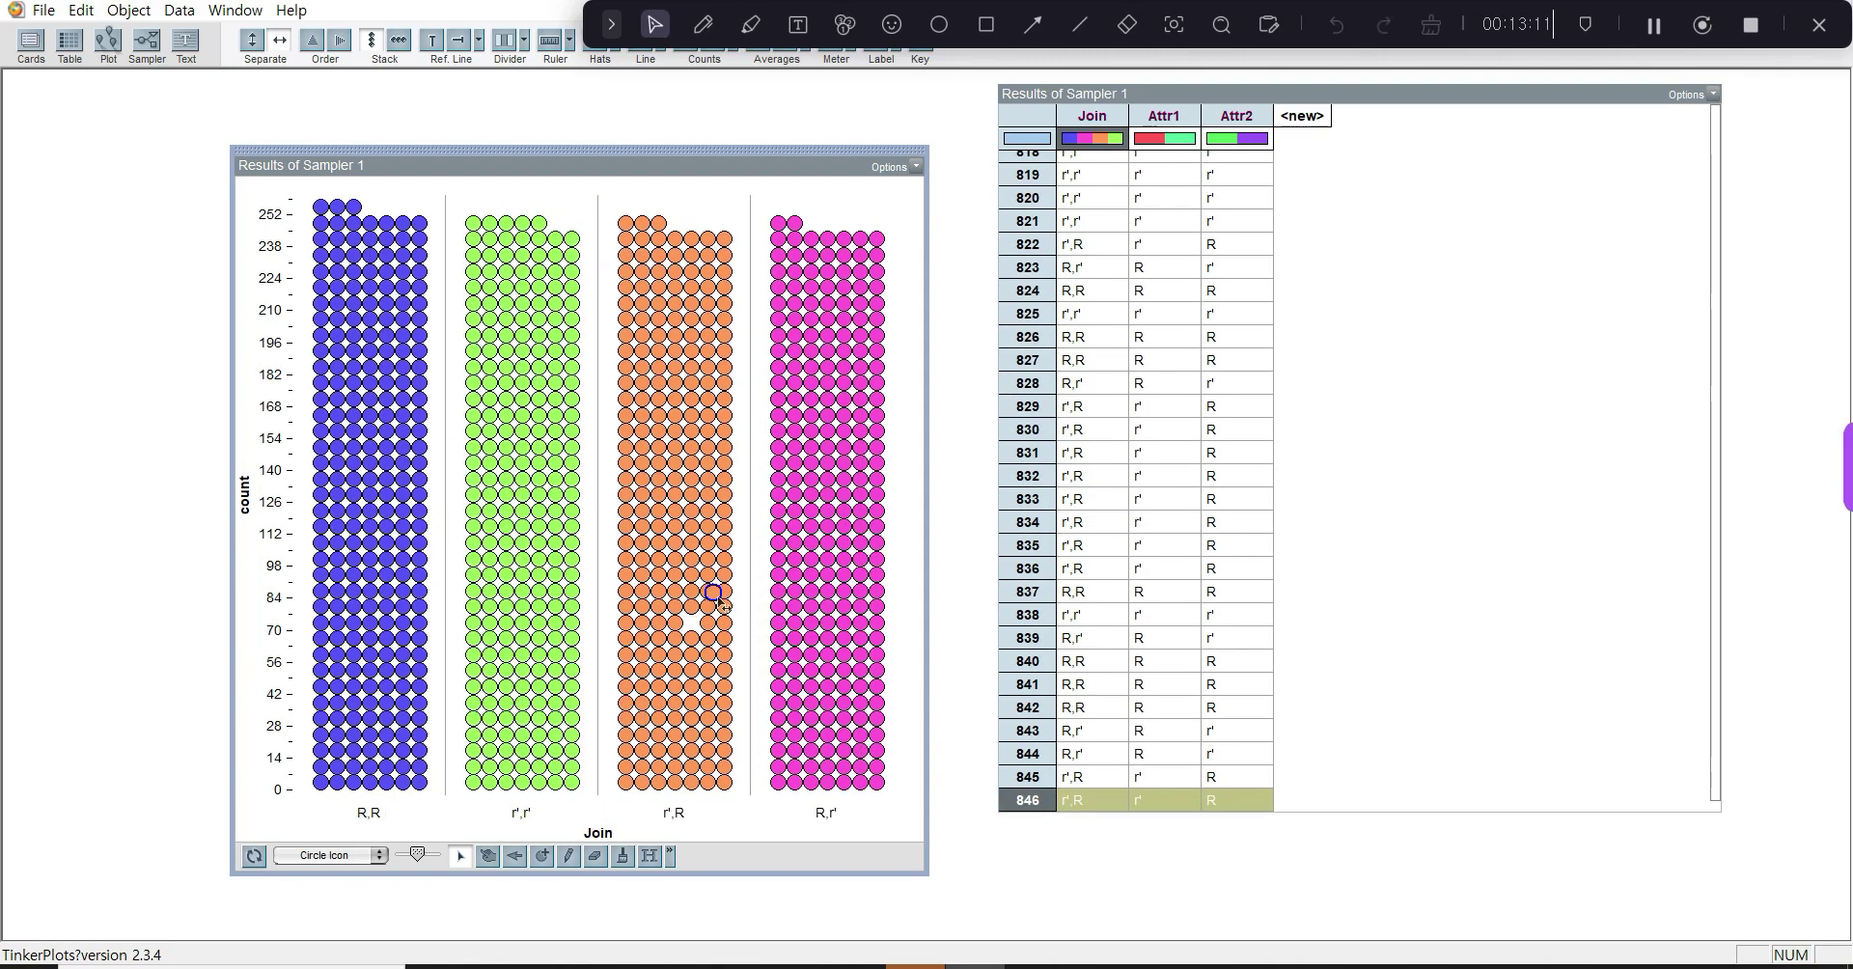
pyautogui.click(695, 620)
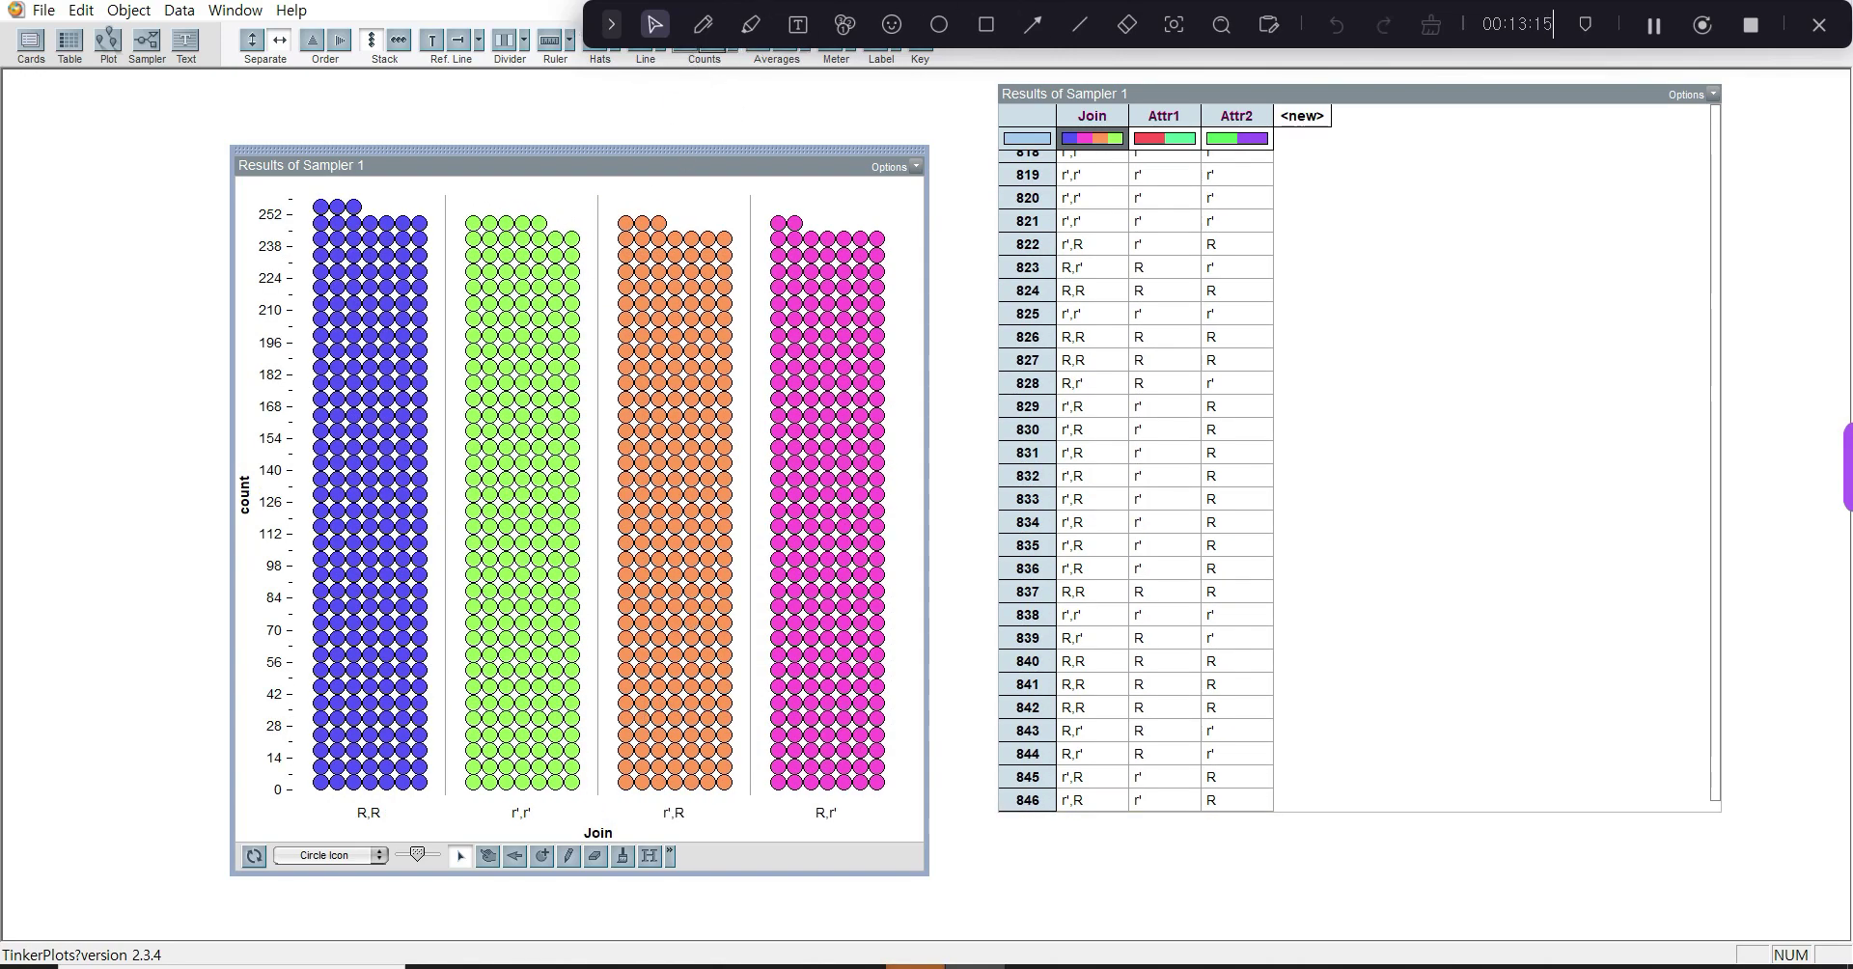
# Show the case count of each Join group and merge the R,r' and r',R groups into one.
pyautogui.moveTo(1631, 21)
pyautogui.mouseDown()
pyautogui.moveTo(1613, 102)
pyautogui.moveTo(1621, 41)
pyautogui.mouseUp()
pyautogui.click(686, 41)
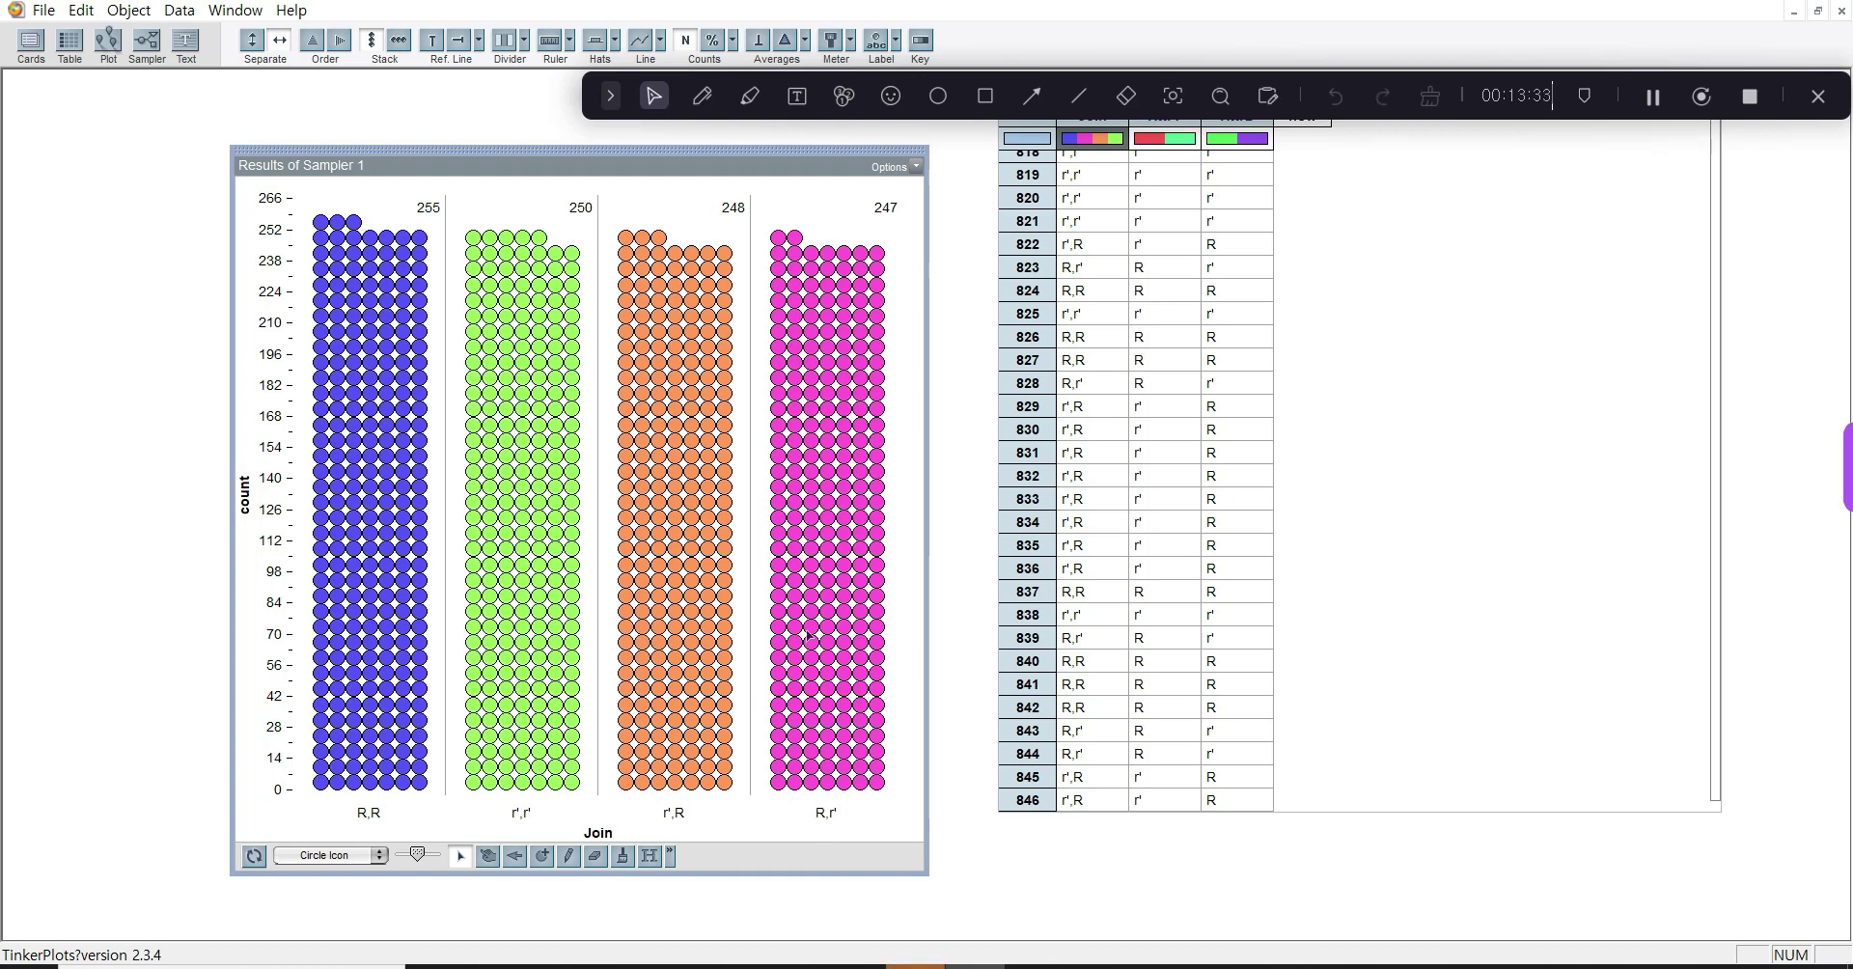
pyautogui.moveTo(815, 508); pyautogui.dragTo(778, 496)
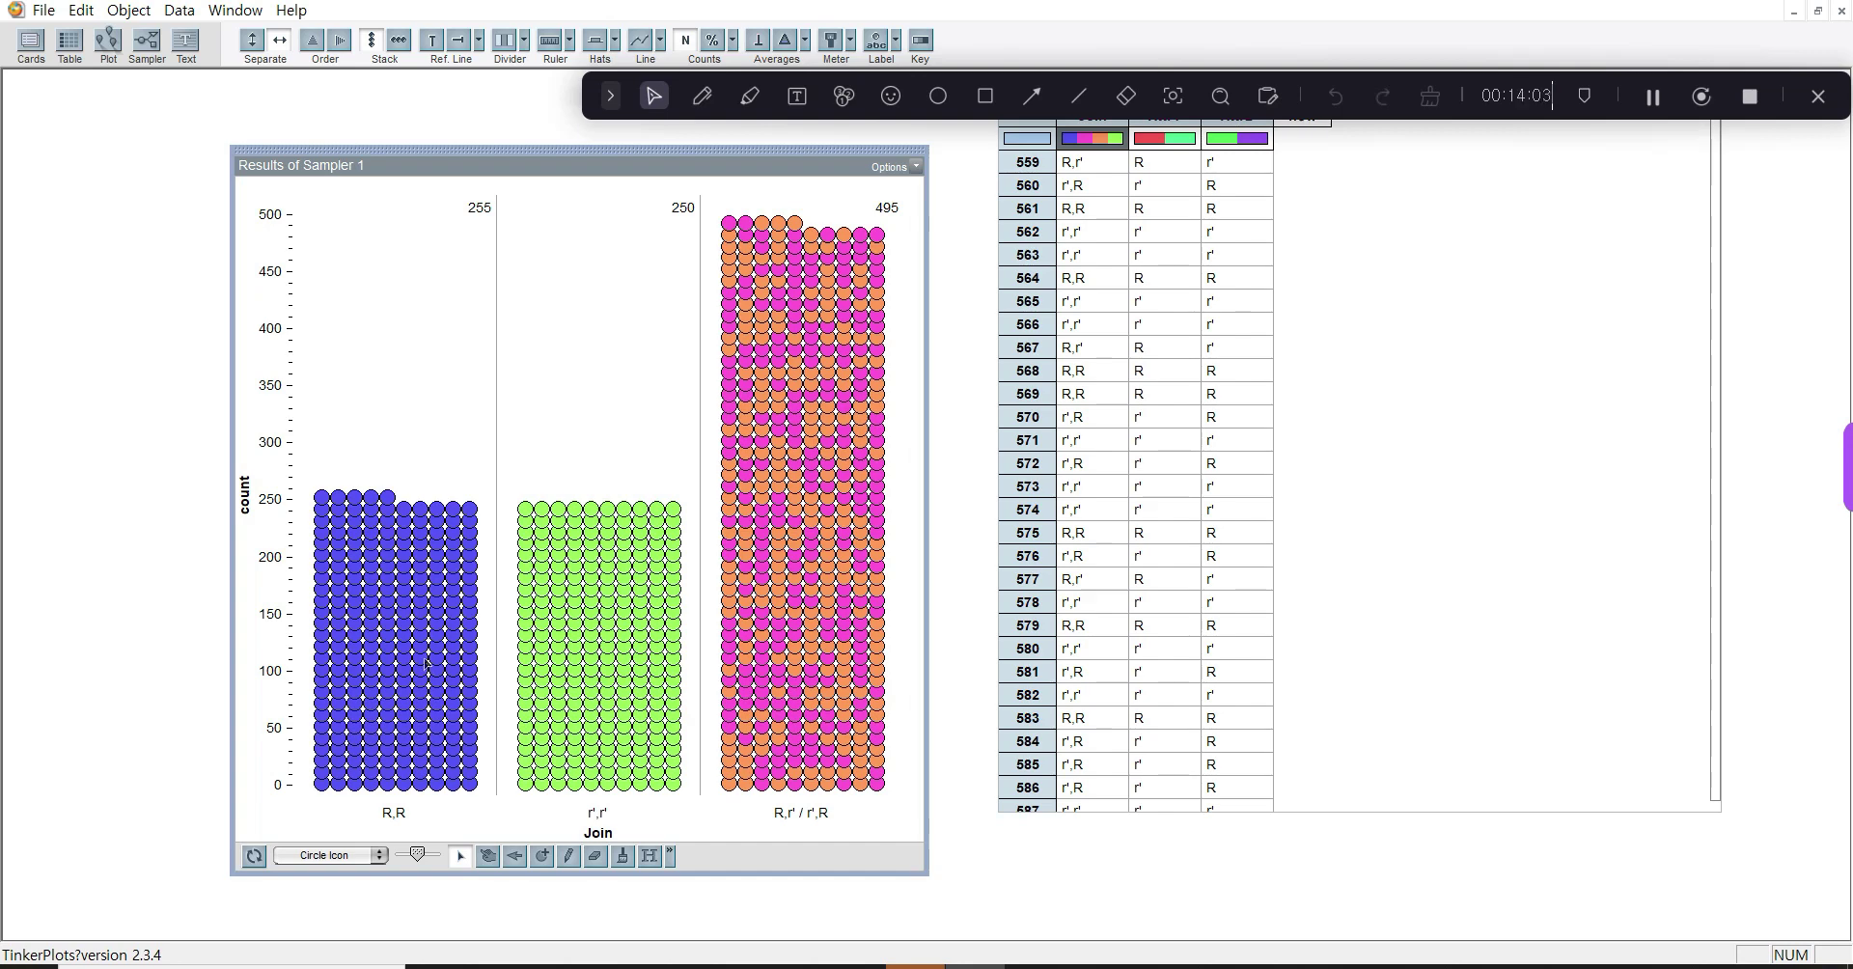
# Regroup the Join categories so r',r' stands alone and all other combinations form a single group.
pyautogui.moveTo(425, 664); pyautogui.dragTo(754, 625)
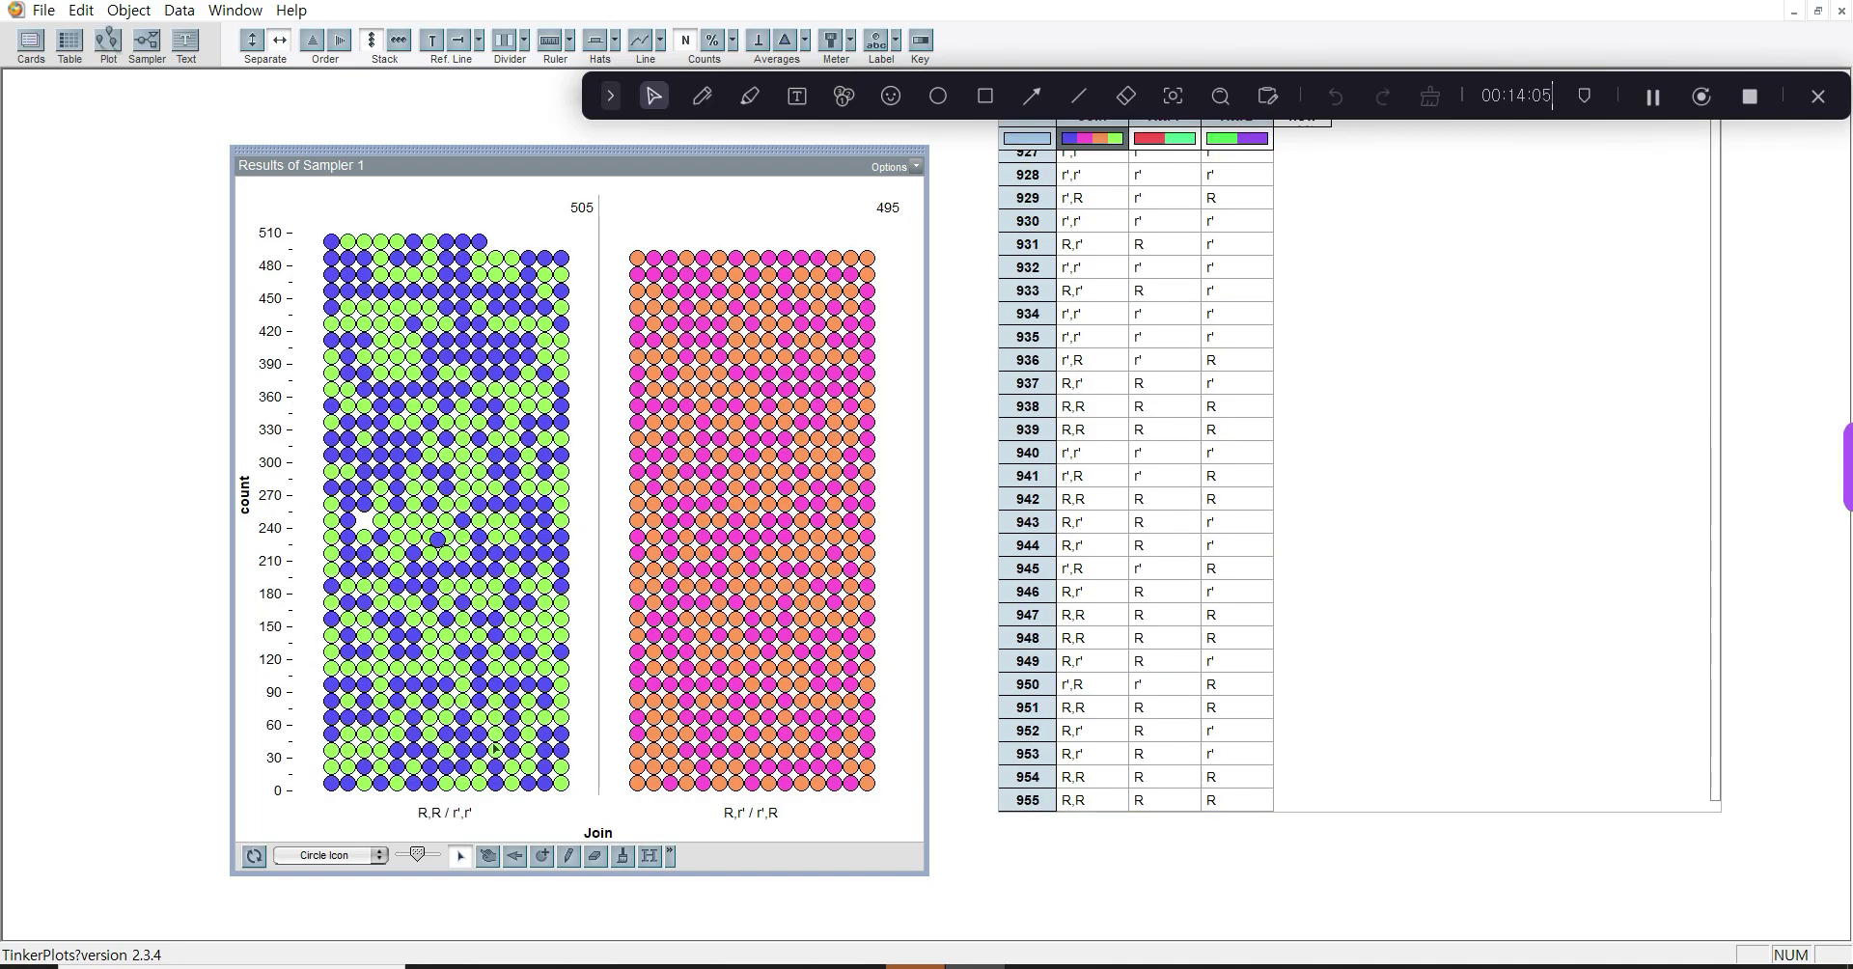
pyautogui.moveTo(485, 702); pyautogui.dragTo(786, 644)
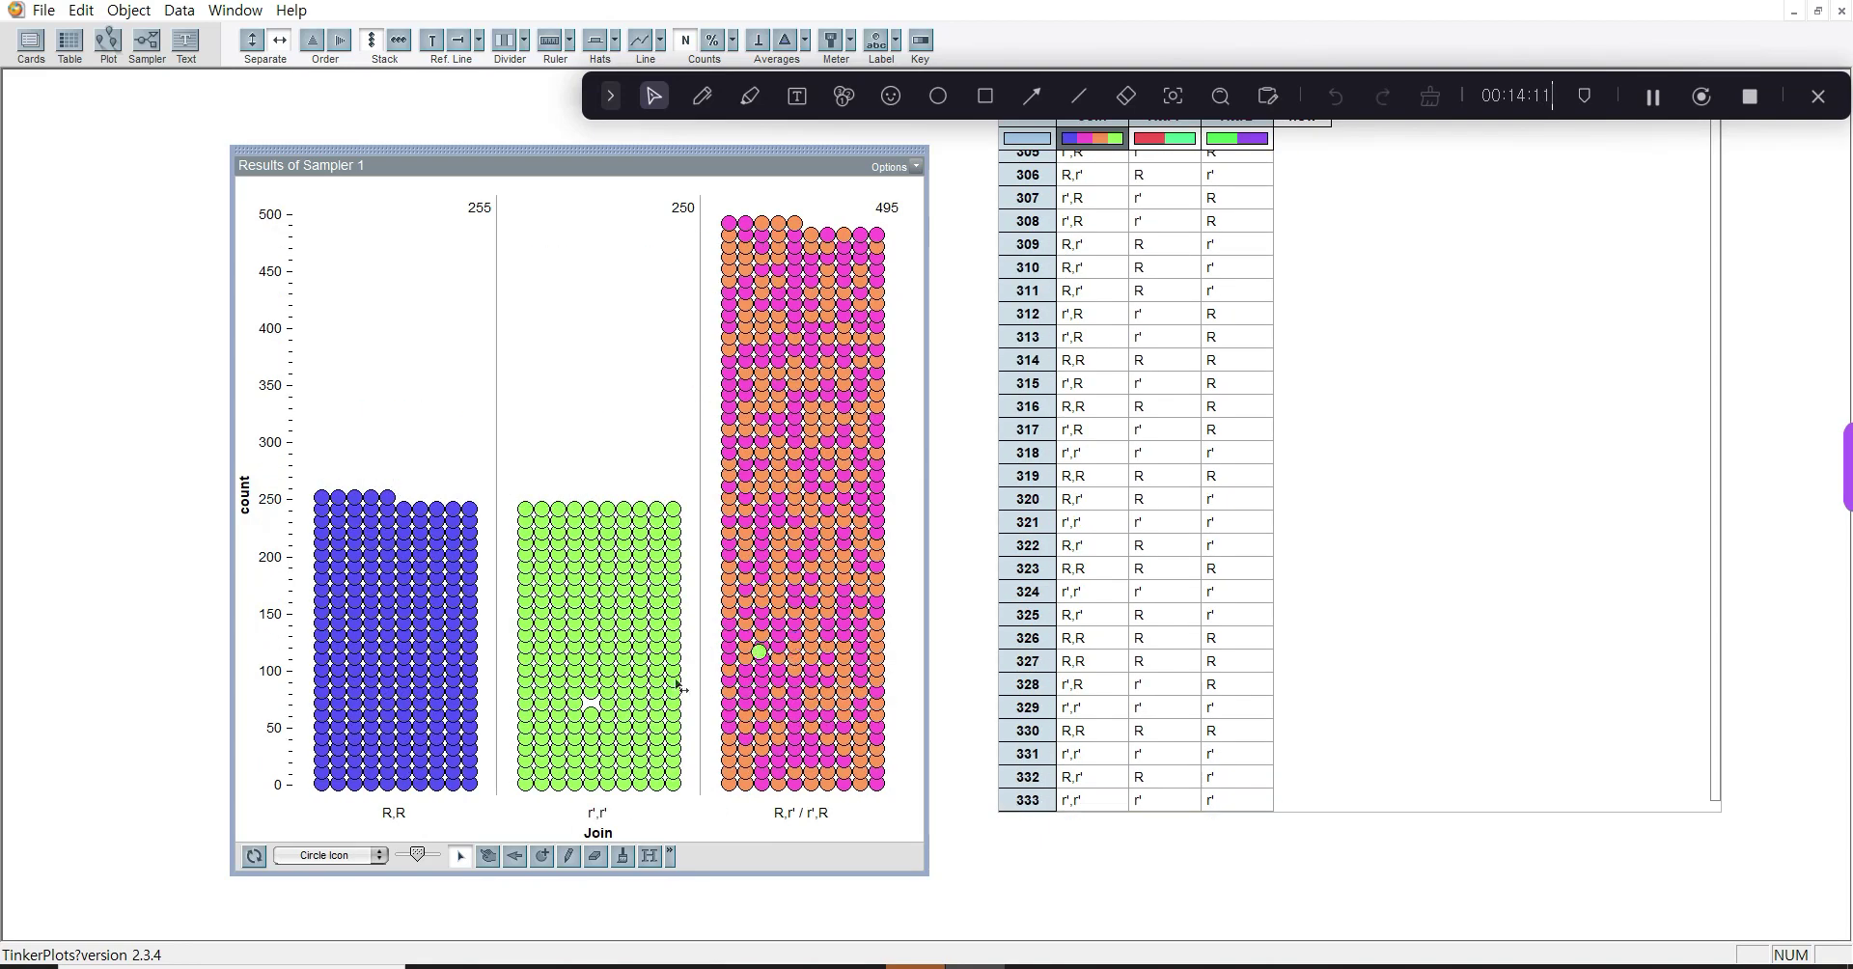
pyautogui.moveTo(681, 688); pyautogui.dragTo(548, 734)
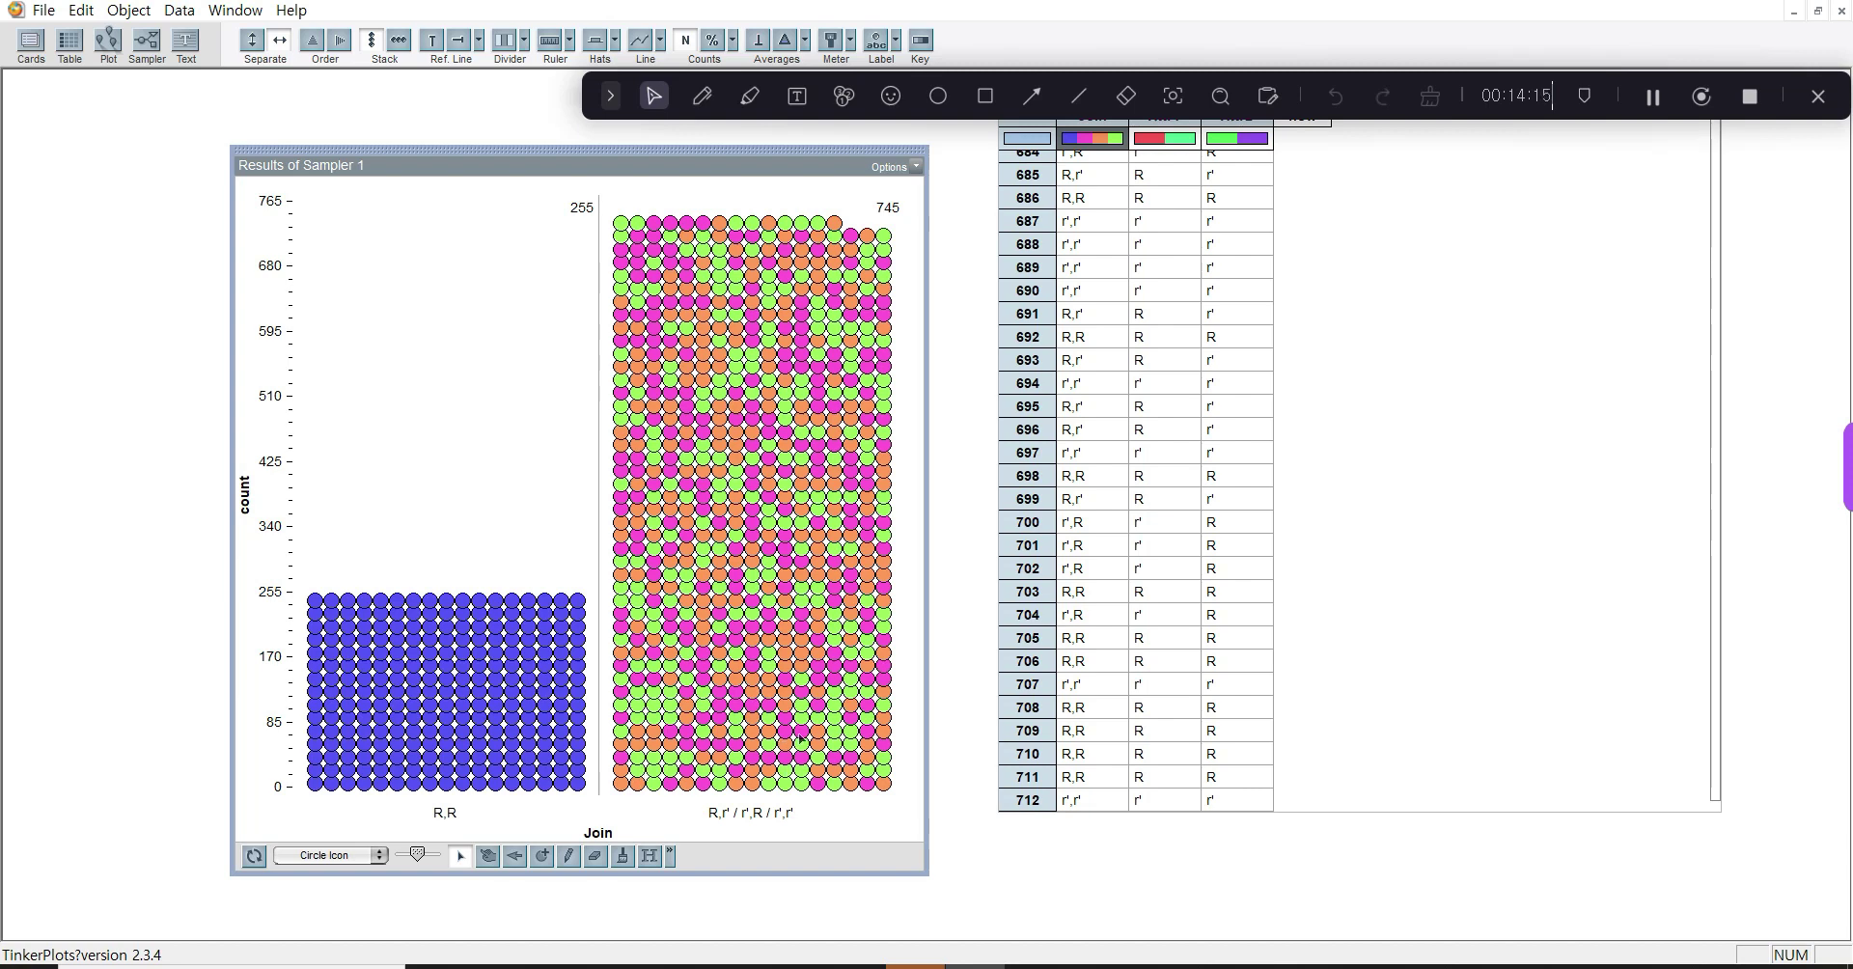
pyautogui.moveTo(497, 724); pyautogui.dragTo(721, 685)
pyautogui.moveTo(610, 797); pyautogui.dragTo(351, 744)
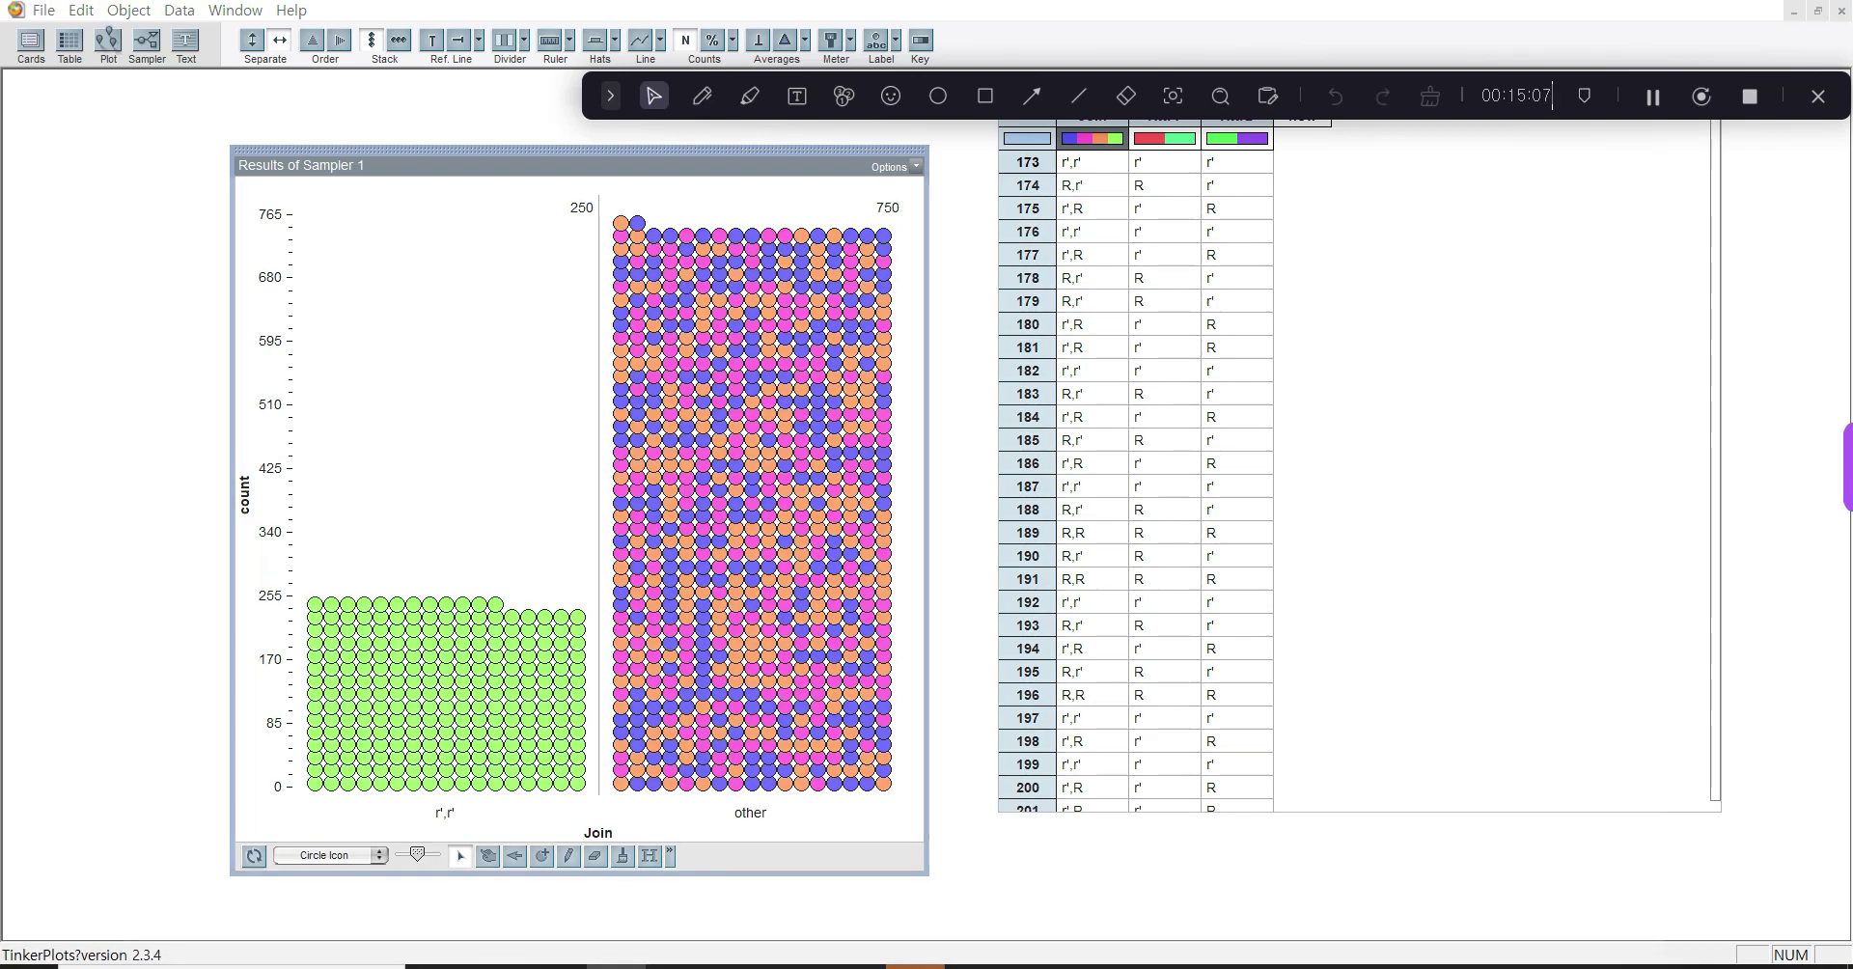
# Switch to the PDF in Edge and review the slides from the Mendel's law modelling back to the data processing steps.
pyautogui.click(639, 967)
pyautogui.scroll(-10, 645, 866)
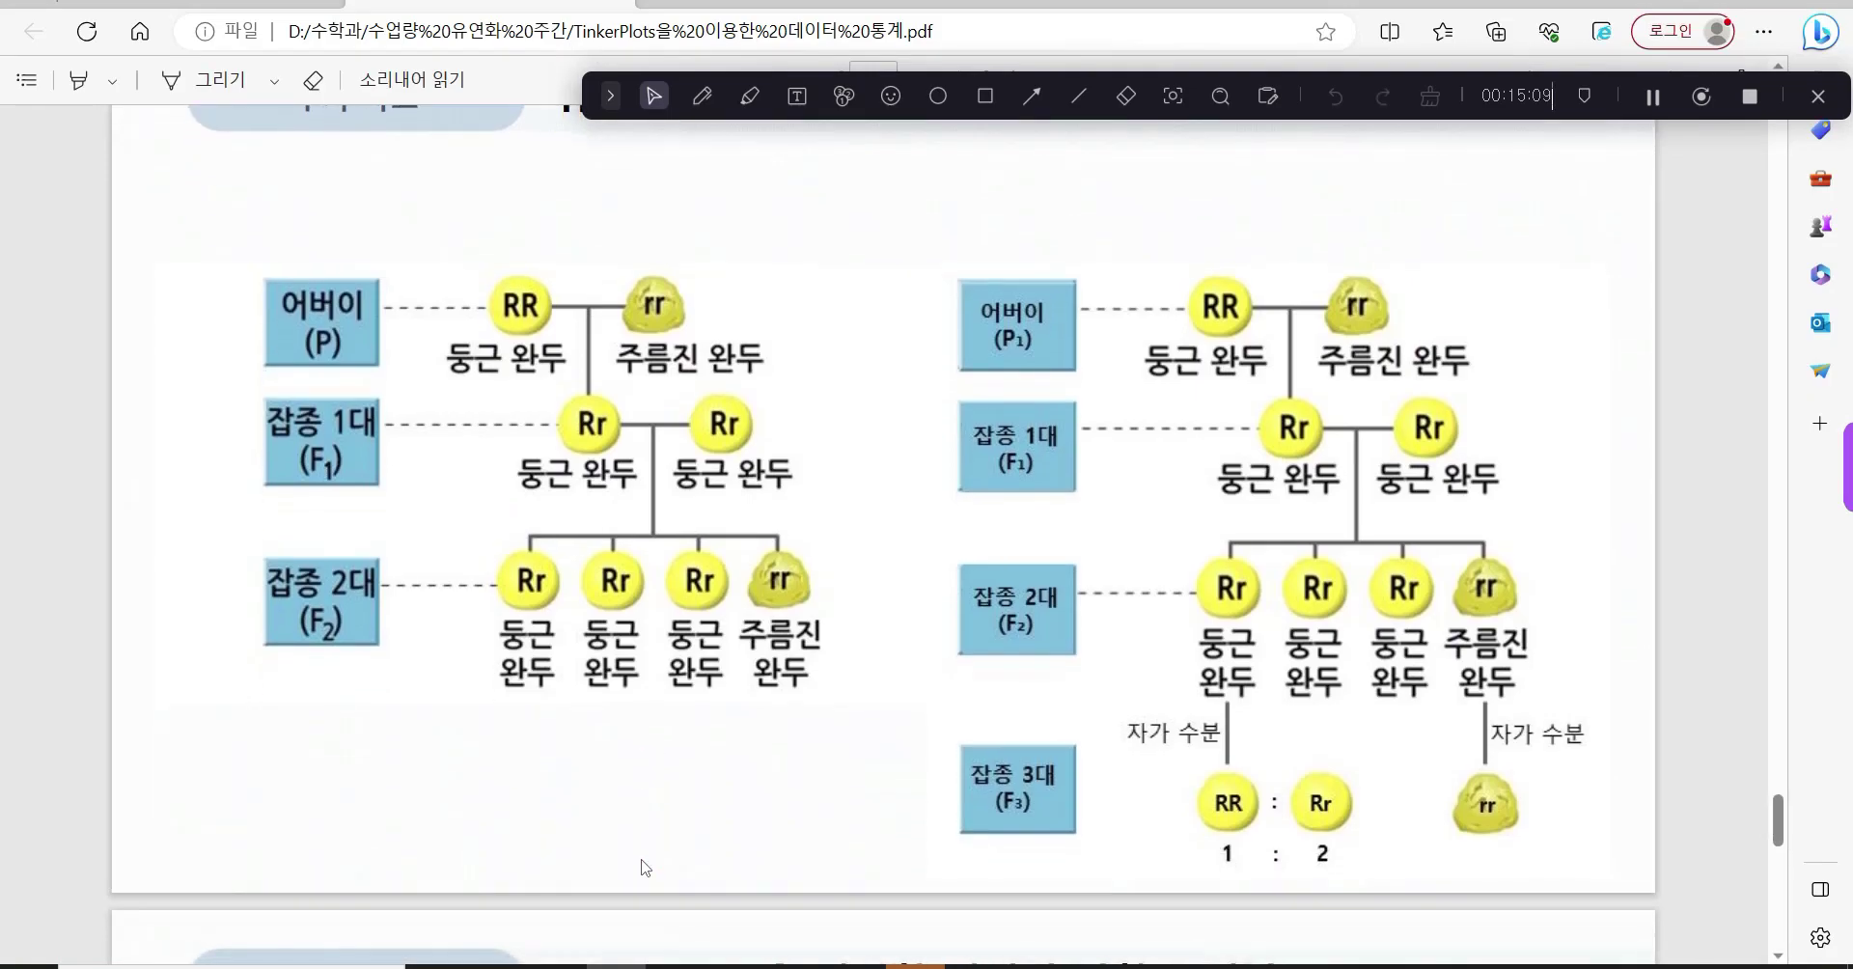
pyautogui.scroll(15, 645, 866)
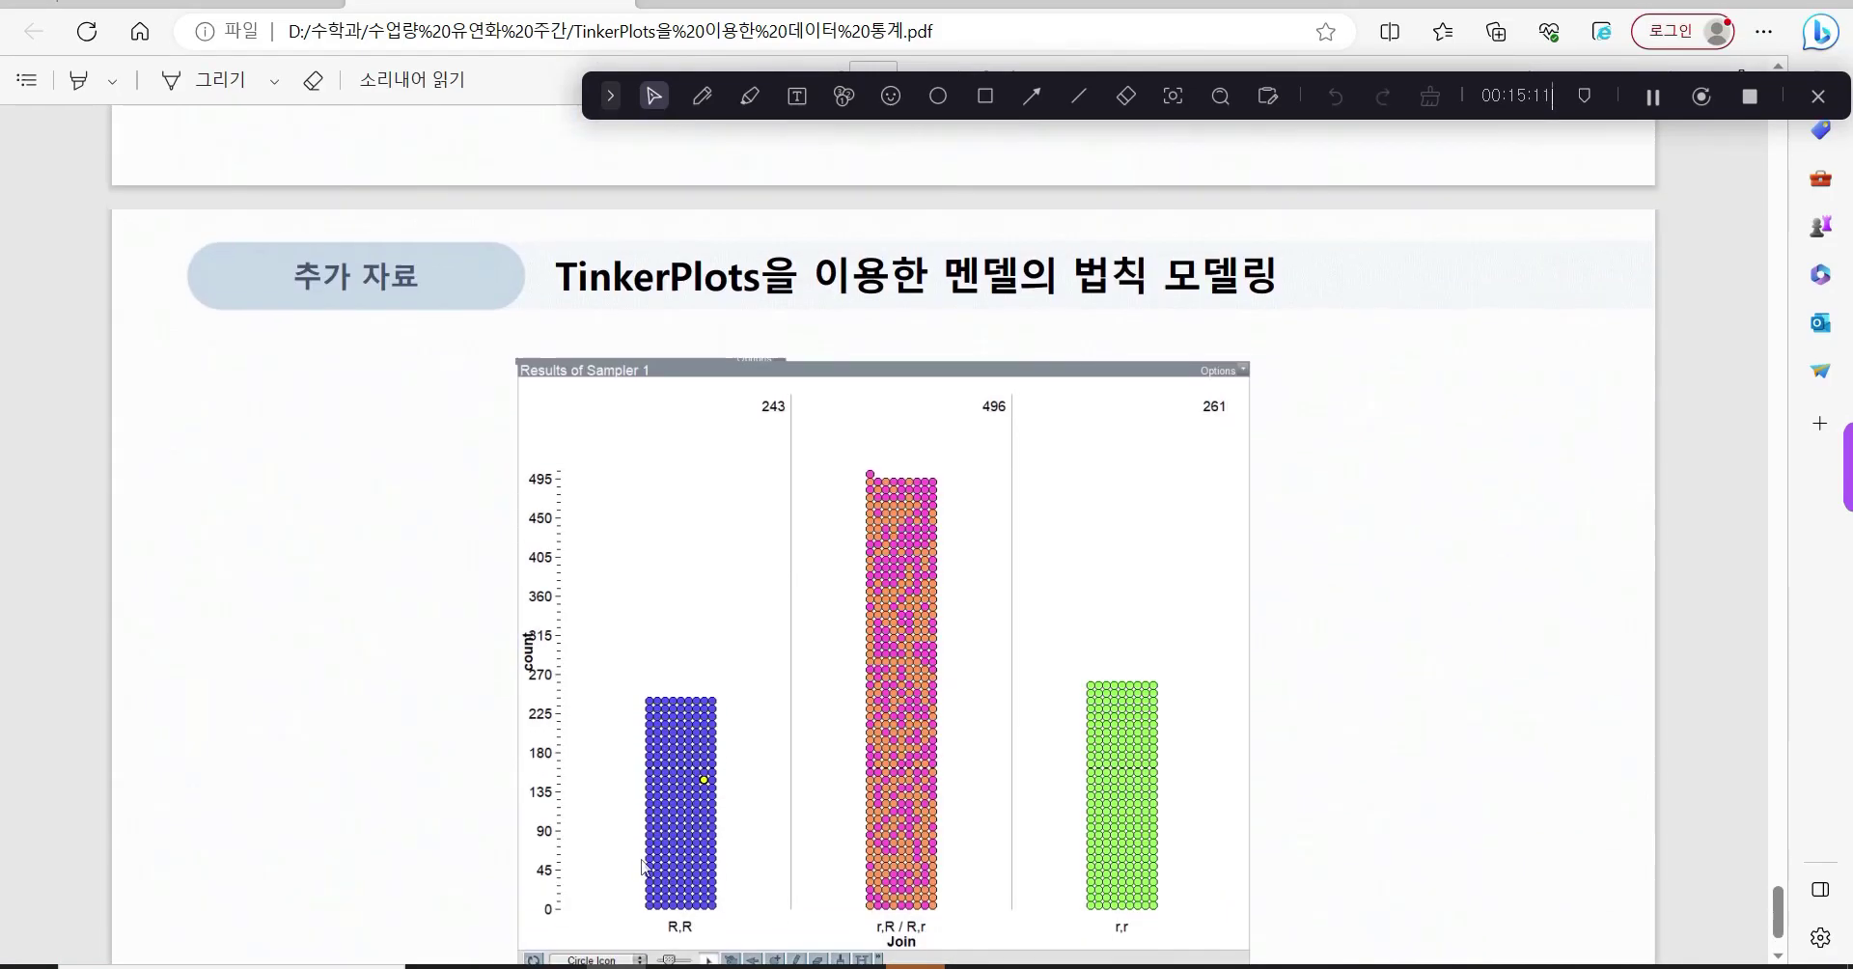
pyautogui.scroll(8, 644, 866)
pyautogui.scroll(-8, 644, 865)
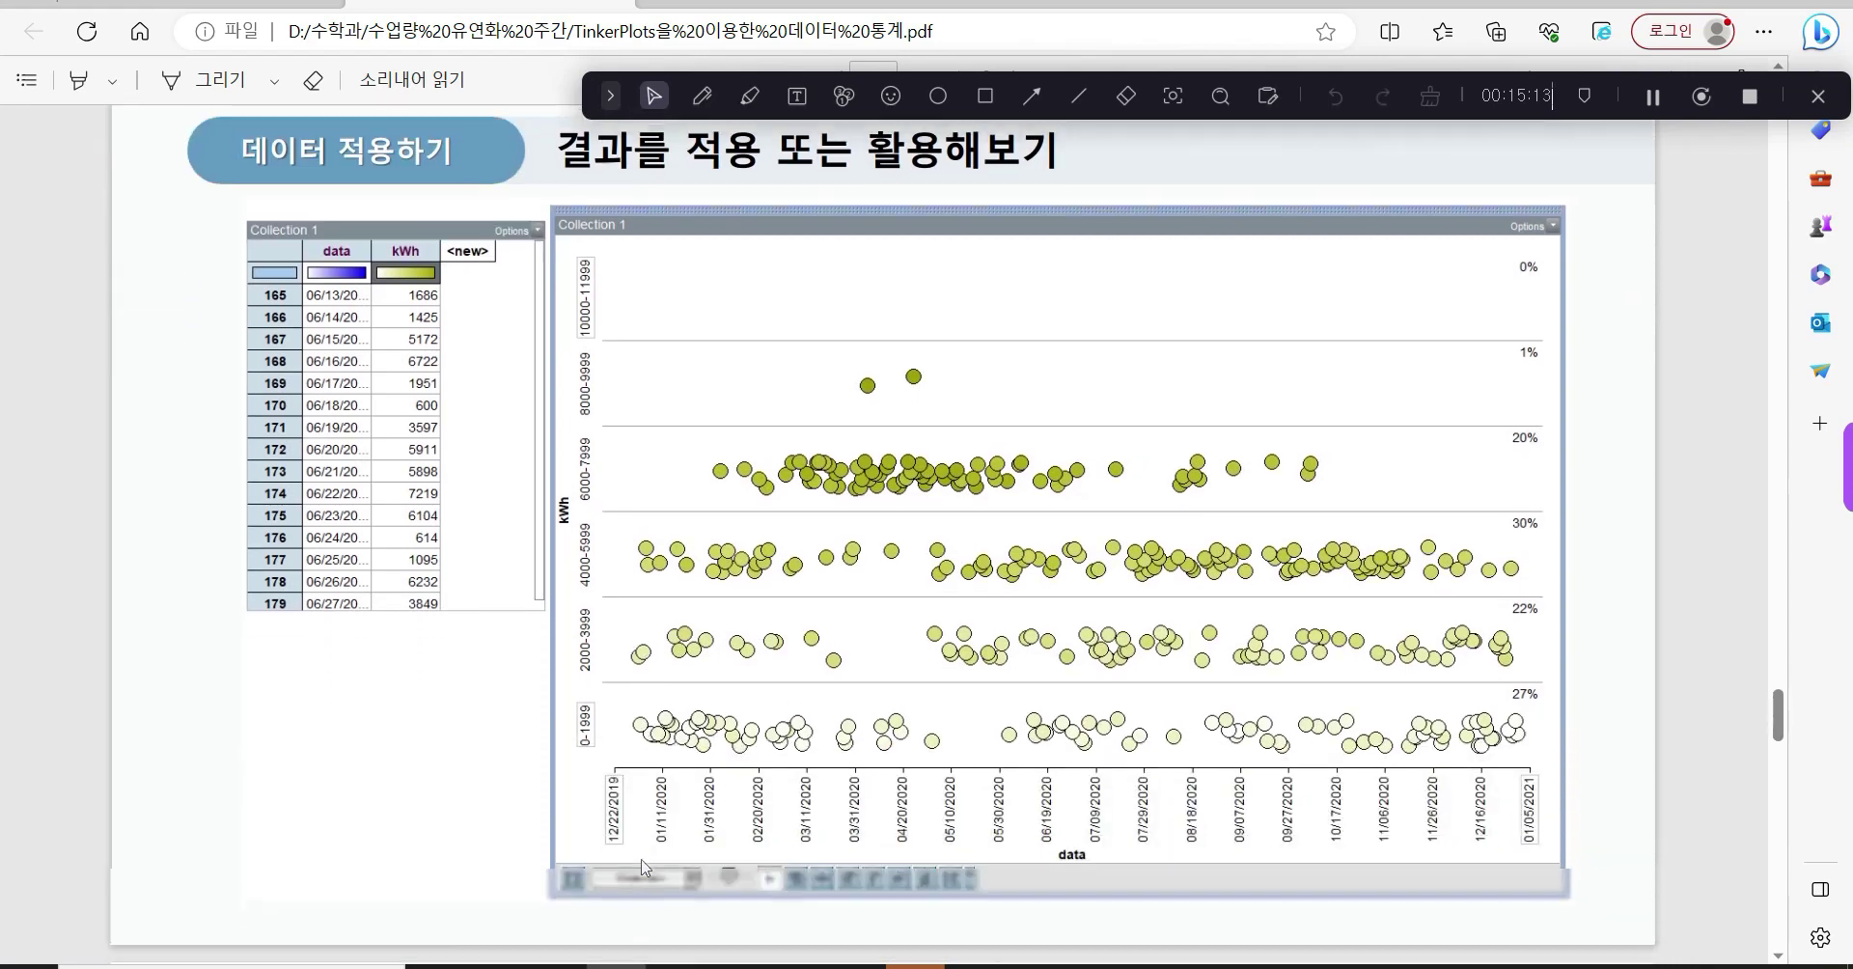
pyautogui.scroll(3, 644, 866)
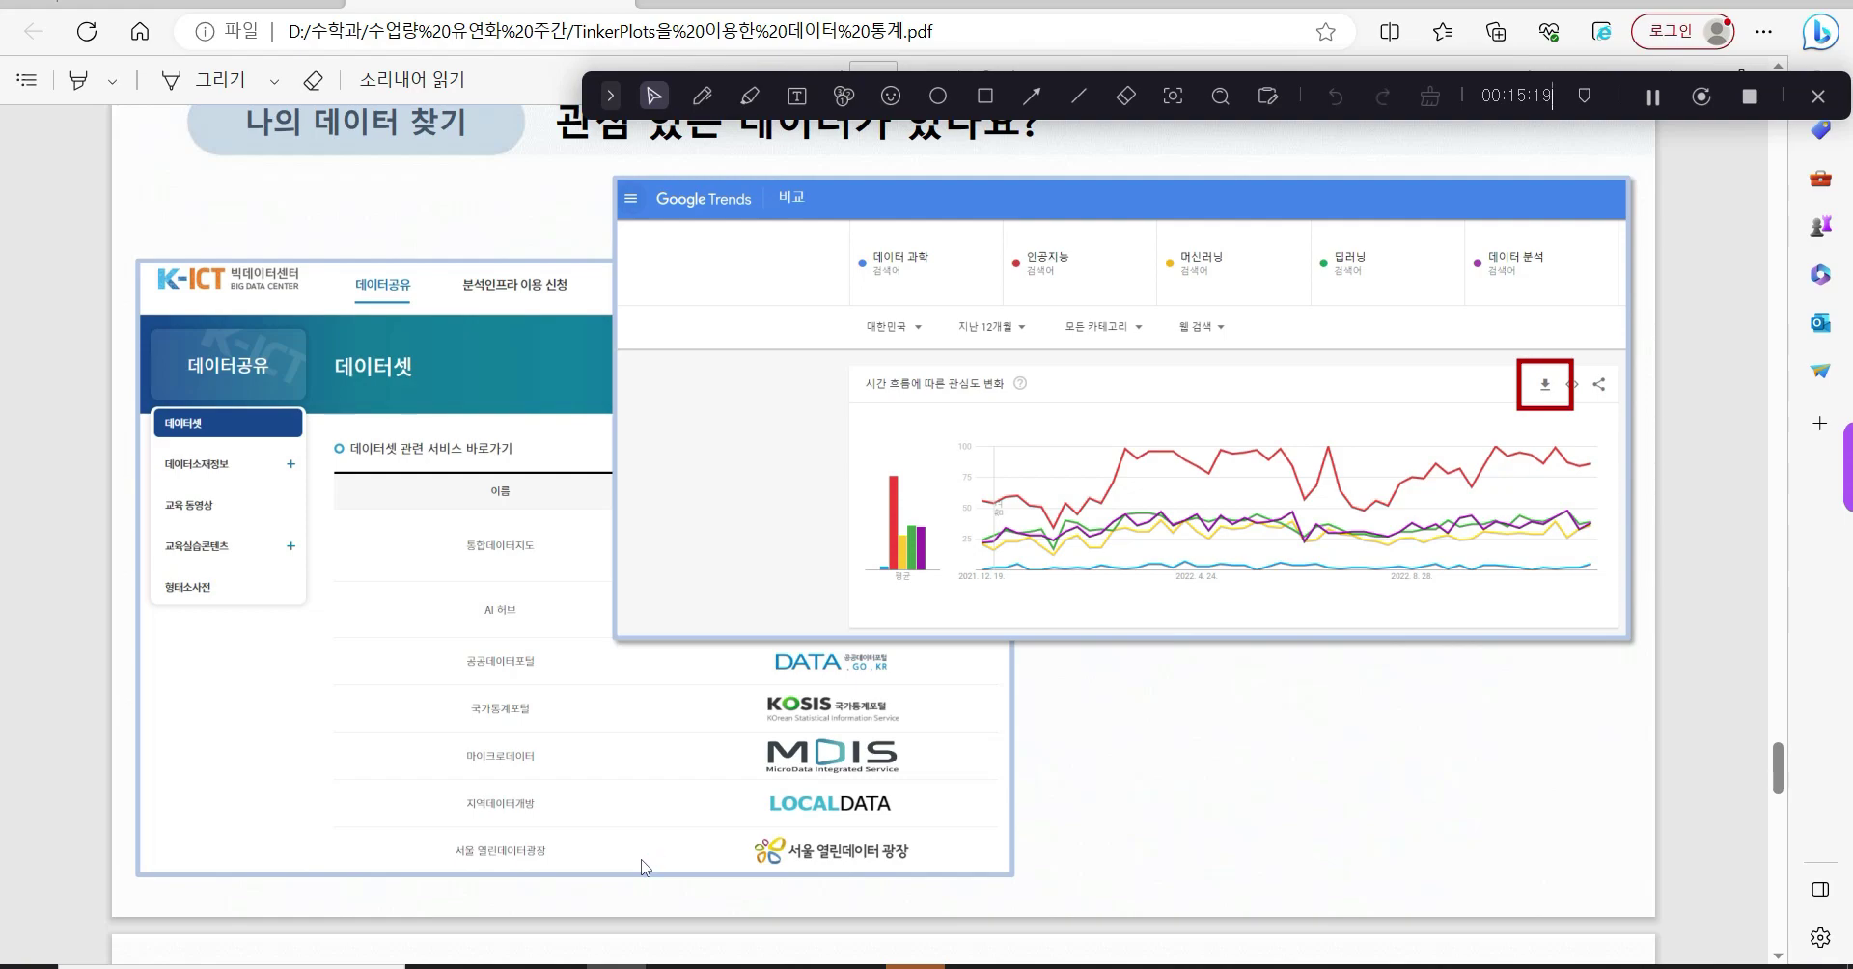
pyautogui.scroll(10, 645, 866)
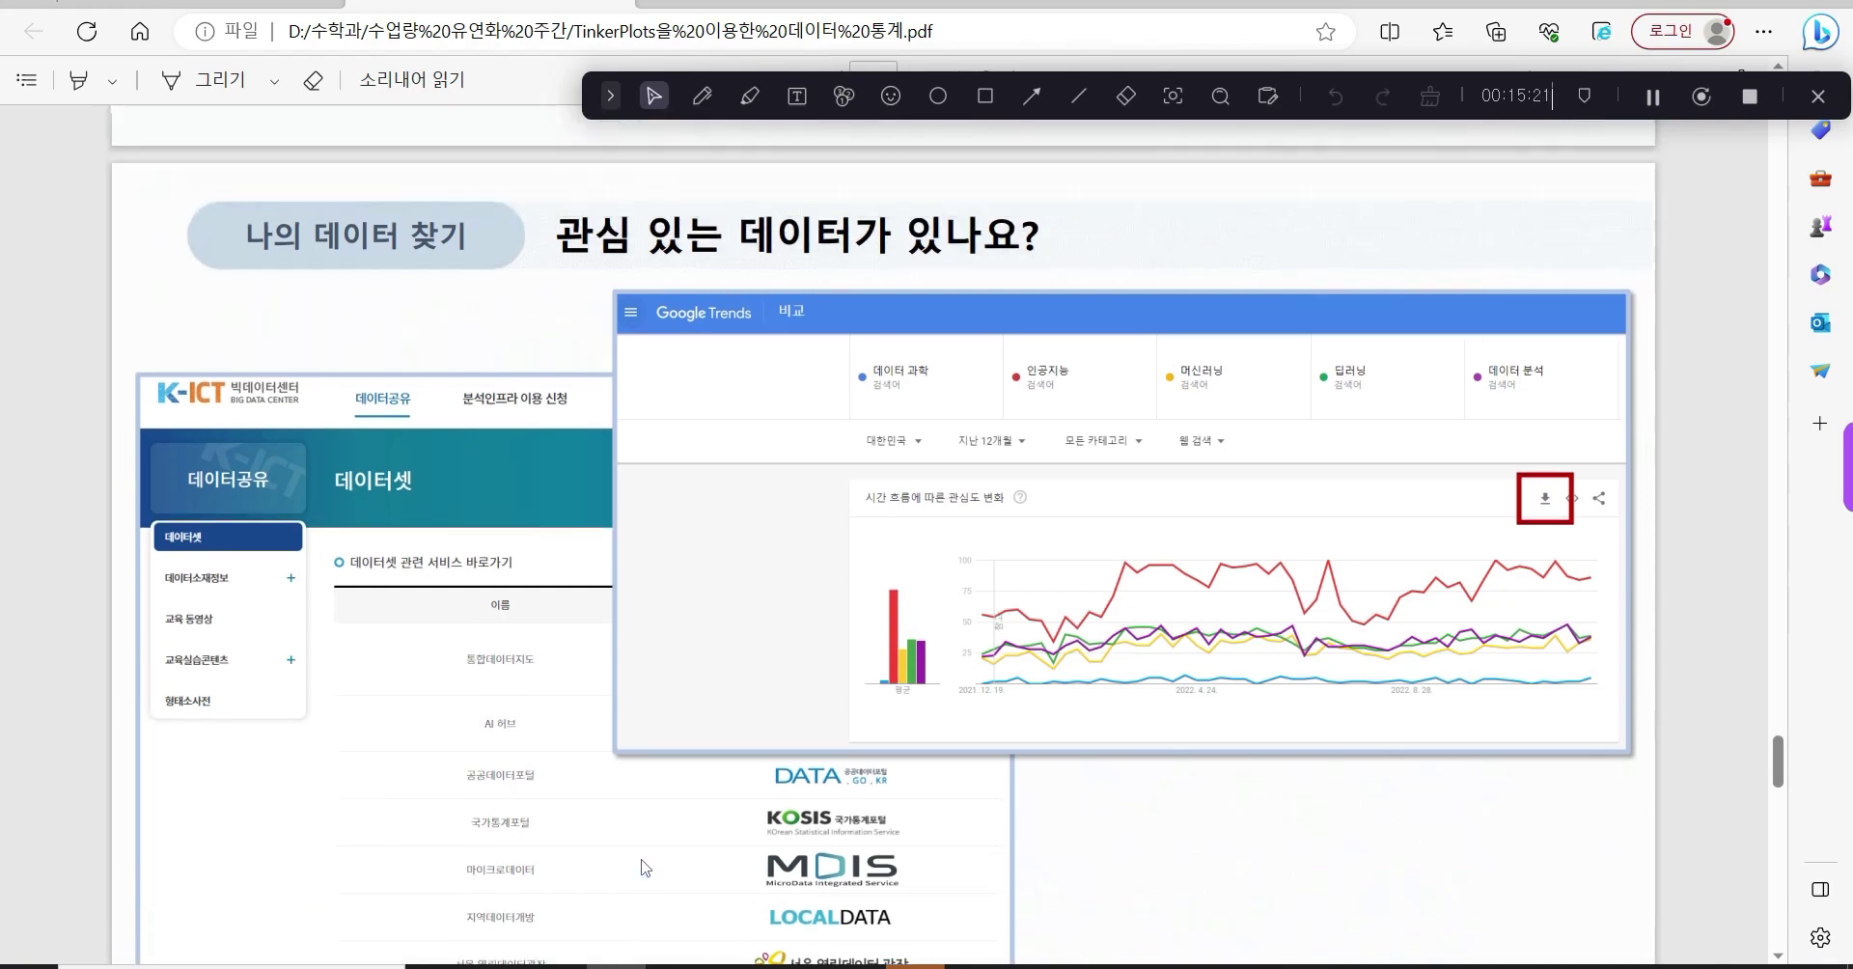
pyautogui.scroll(20, 644, 865)
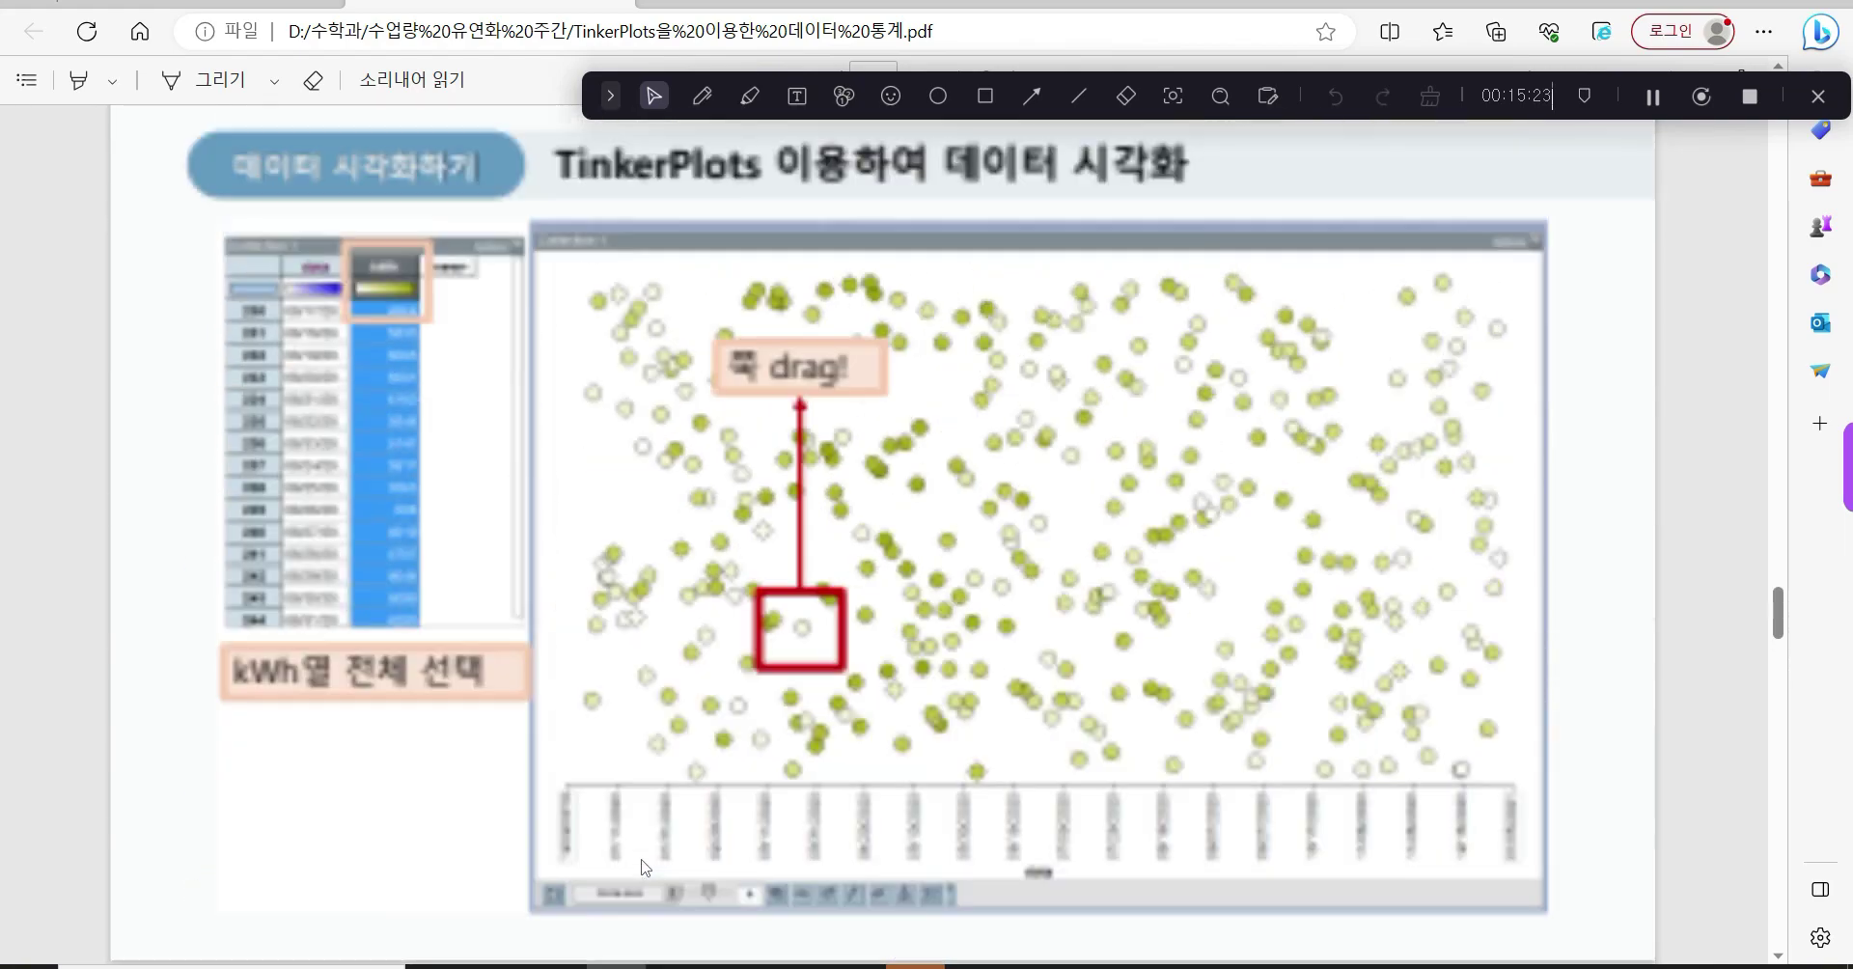
pyautogui.scroll(15, 645, 866)
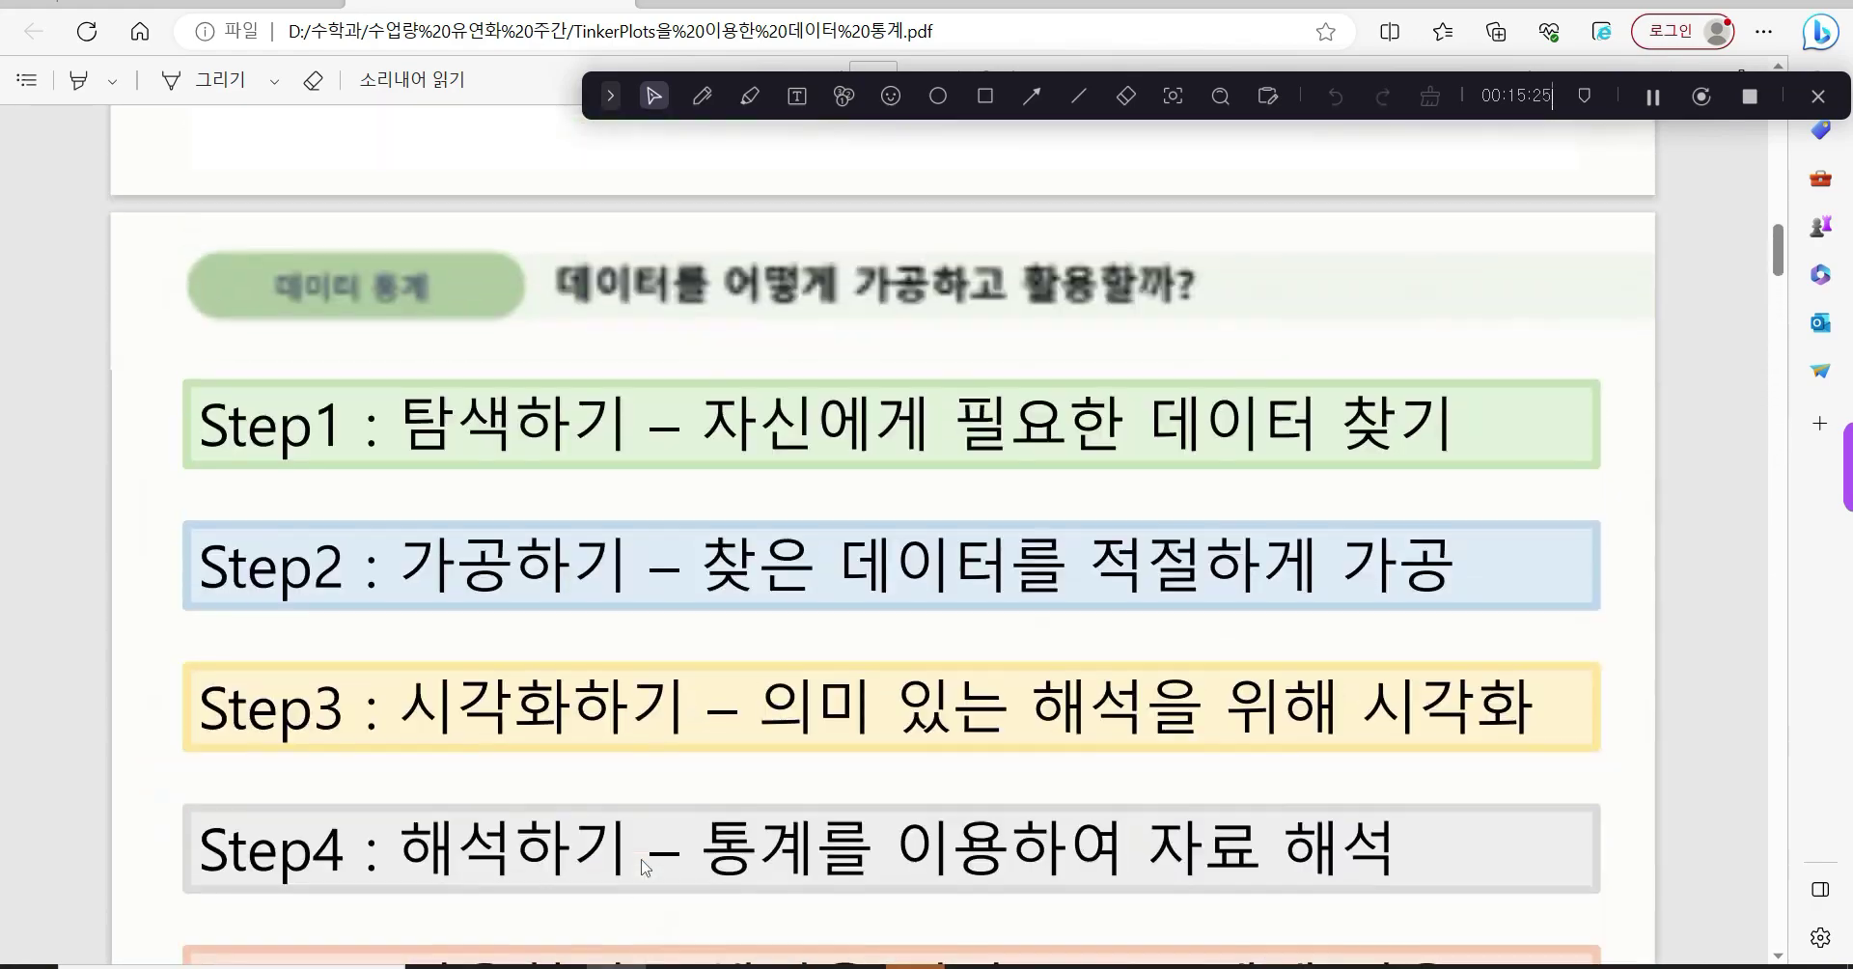